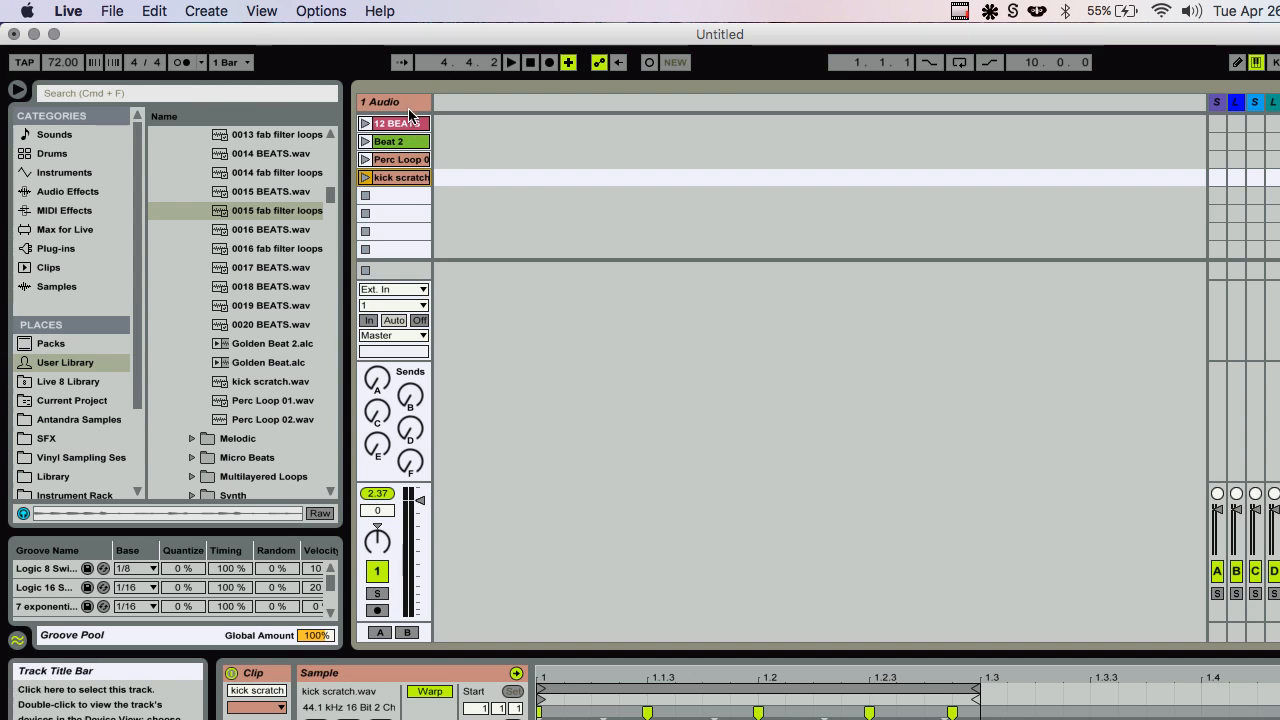
Step: Audition the 12 BEATS, Beat 2, Perc Loop and kick scratch clips one after another, and stop the track
{"action": "left_click", "coordinate": [388, 127]}
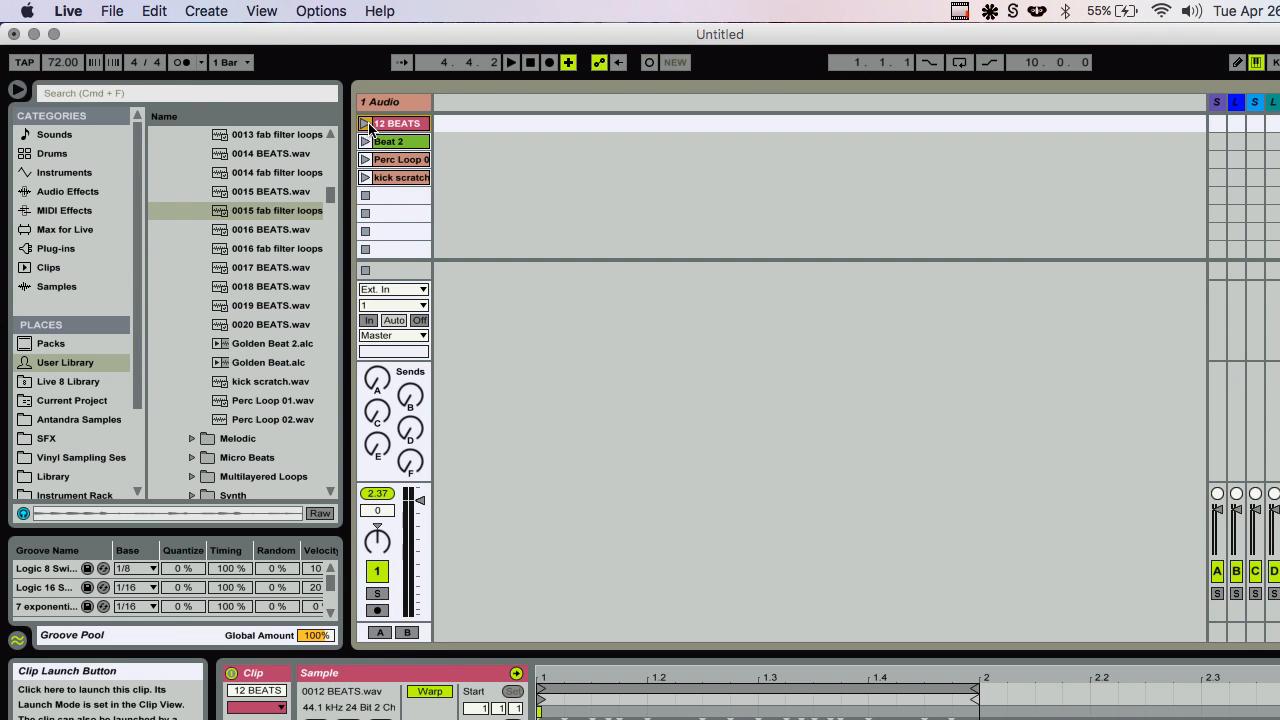
{"action": "left_click", "coordinate": [367, 124]}
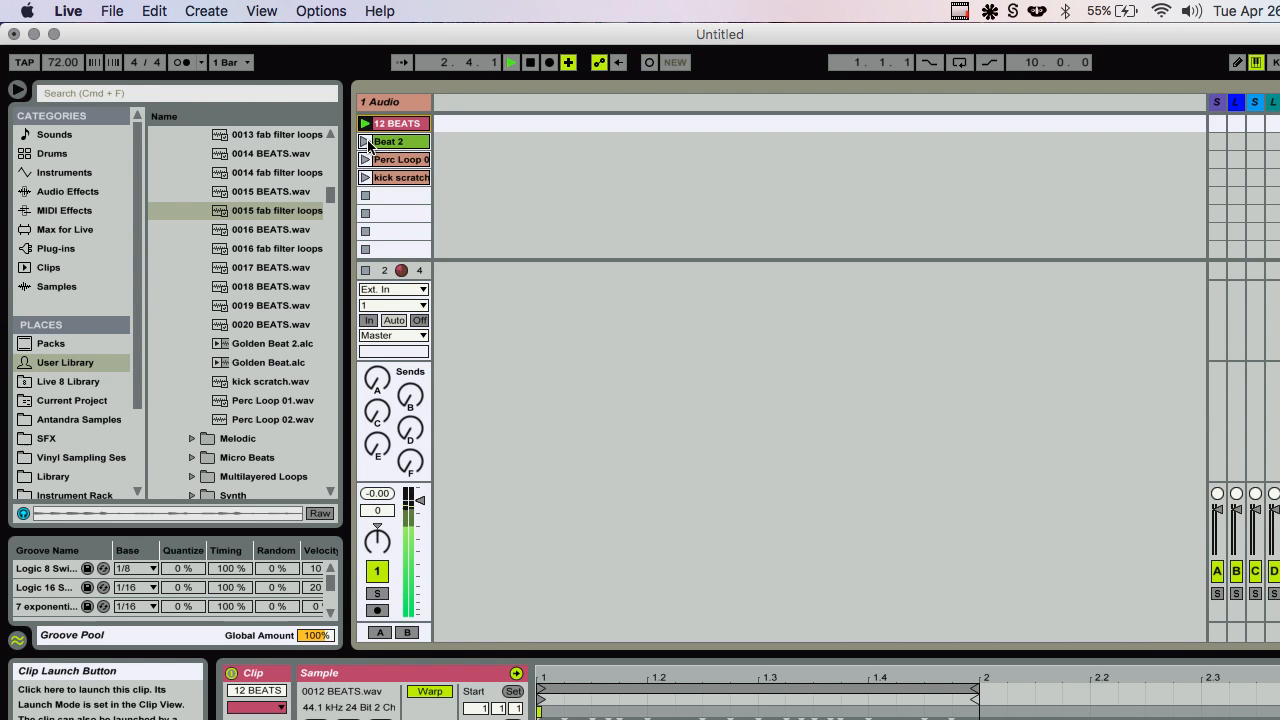
{"action": "left_click", "coordinate": [366, 142]}
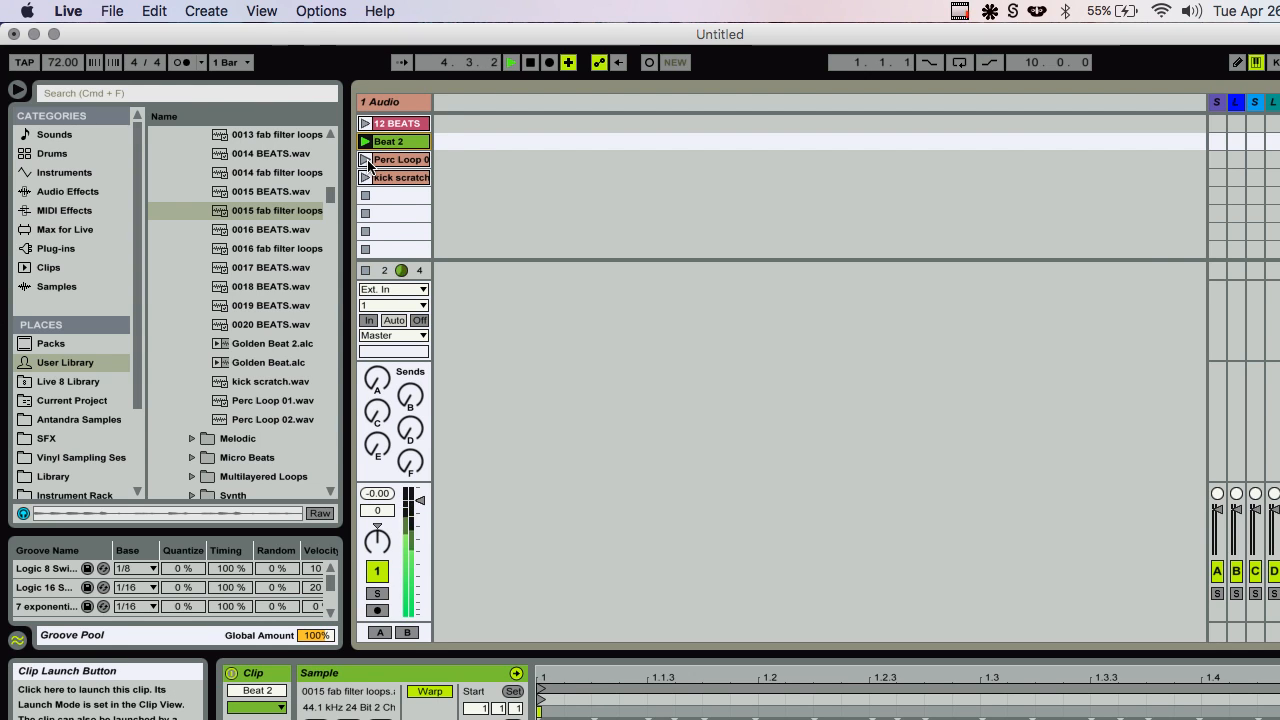
{"action": "left_click", "coordinate": [366, 160]}
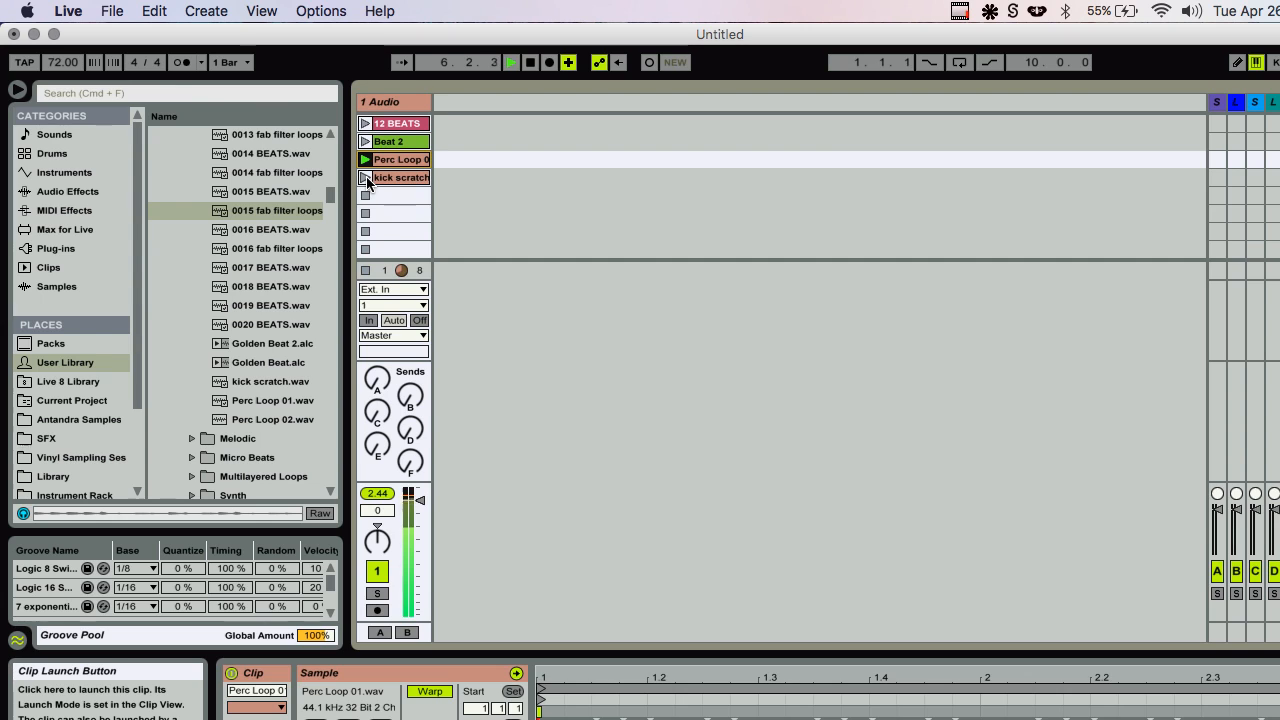
{"action": "left_click", "coordinate": [366, 178]}
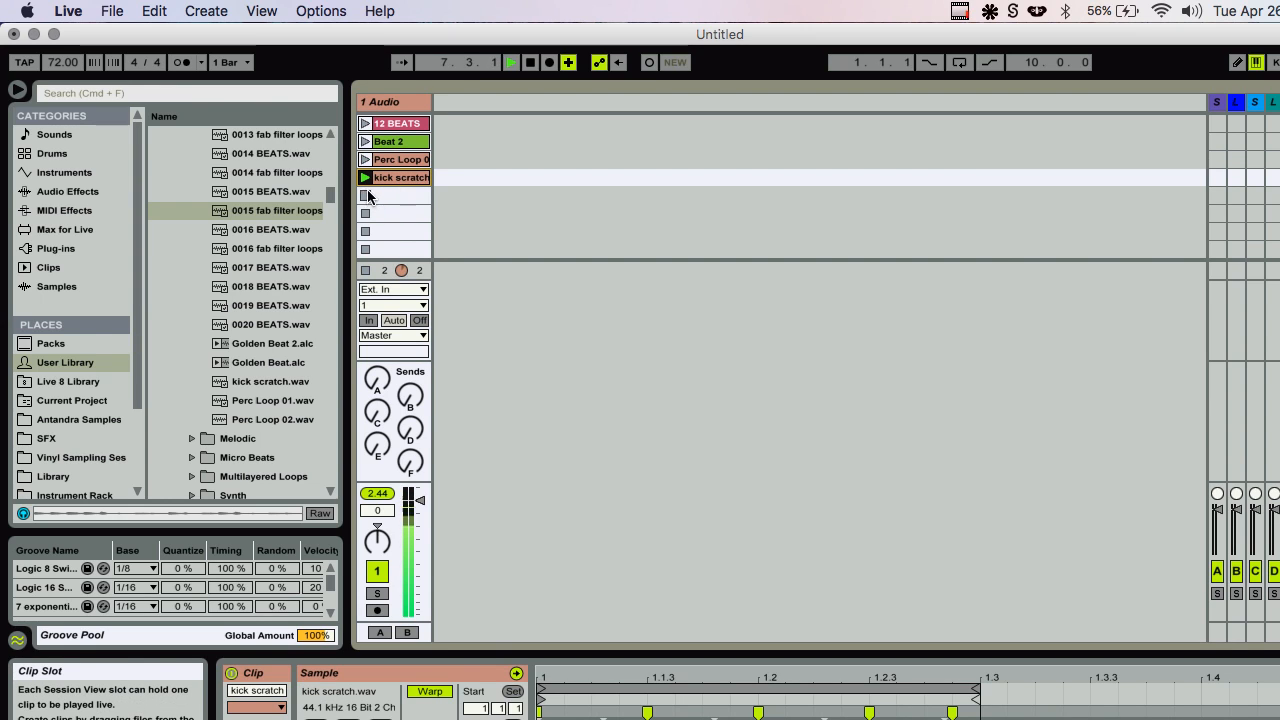
{"action": "left_click", "coordinate": [366, 196]}
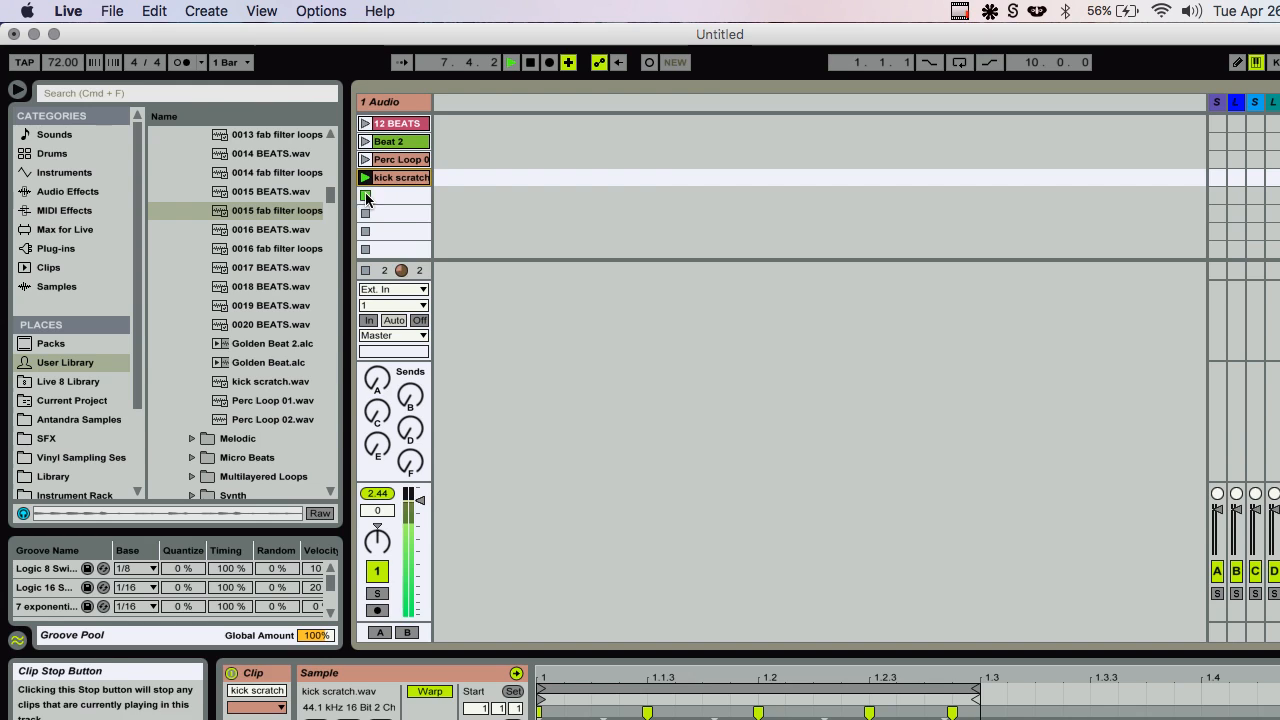
Step: Select all four clips on the 1 Audio track and show their Launch settings
{"action": "left_click", "coordinate": [388, 125]}
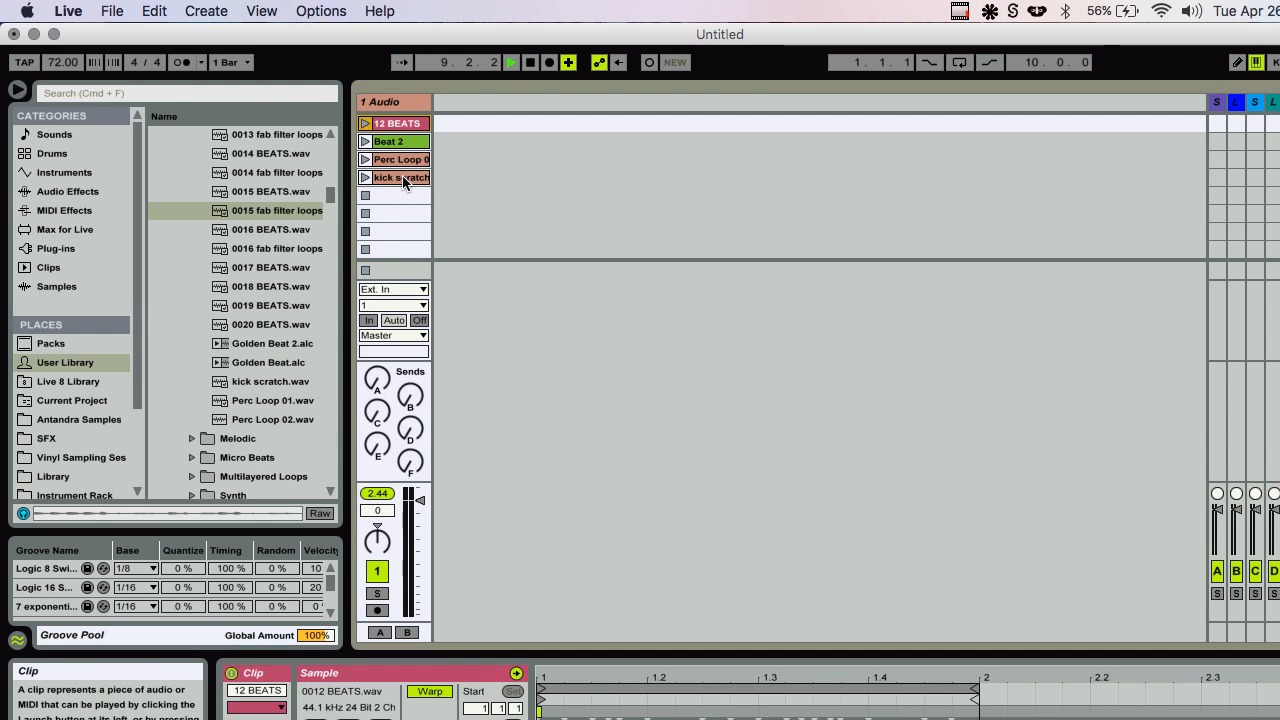
{"action": "left_click", "coordinate": [403, 181], "text": "shift"}
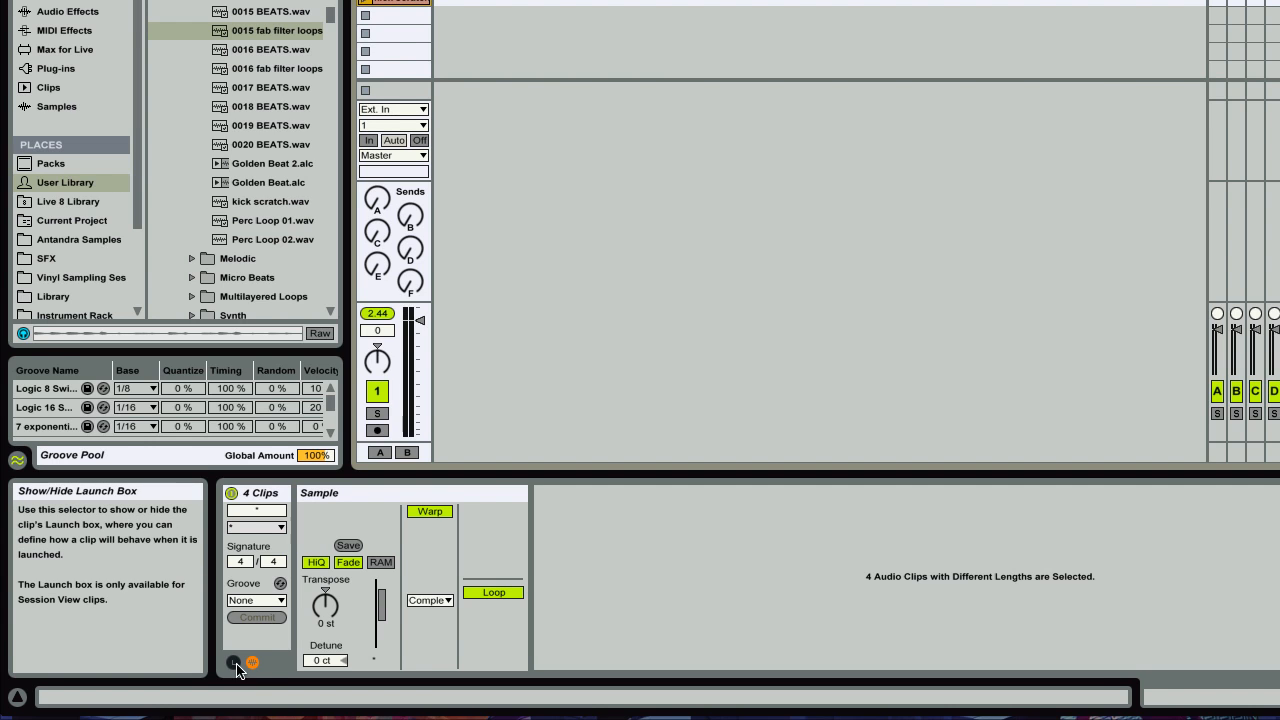
{"action": "left_click", "coordinate": [234, 663]}
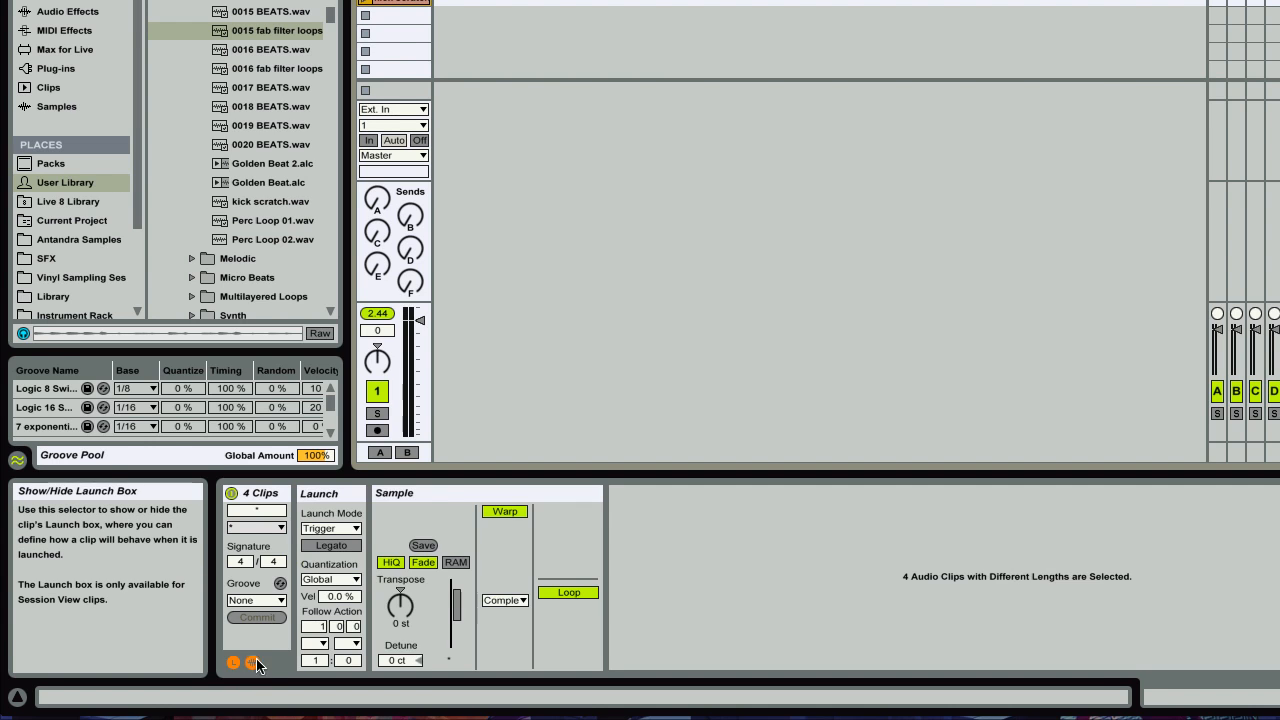
Step: Review the available Launch Mode and Quantization options for the four selected clips
{"action": "left_click", "coordinate": [335, 529]}
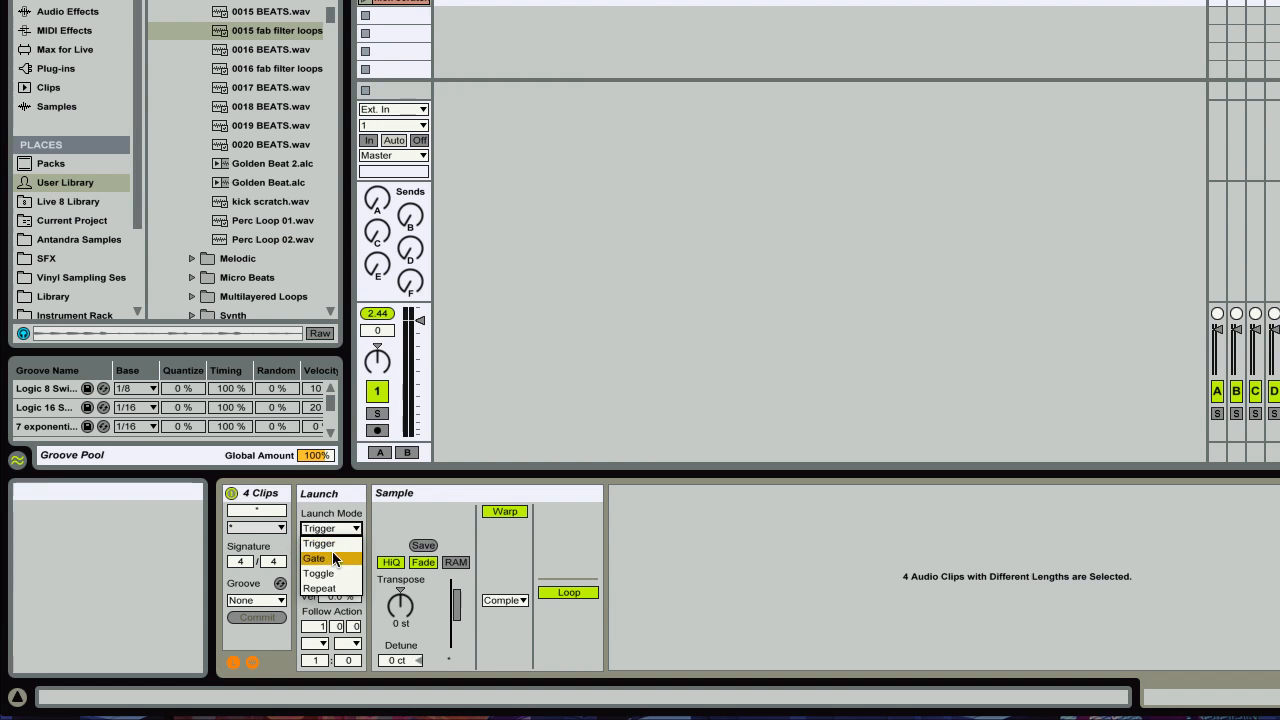
{"action": "left_click", "coordinate": [332, 531]}
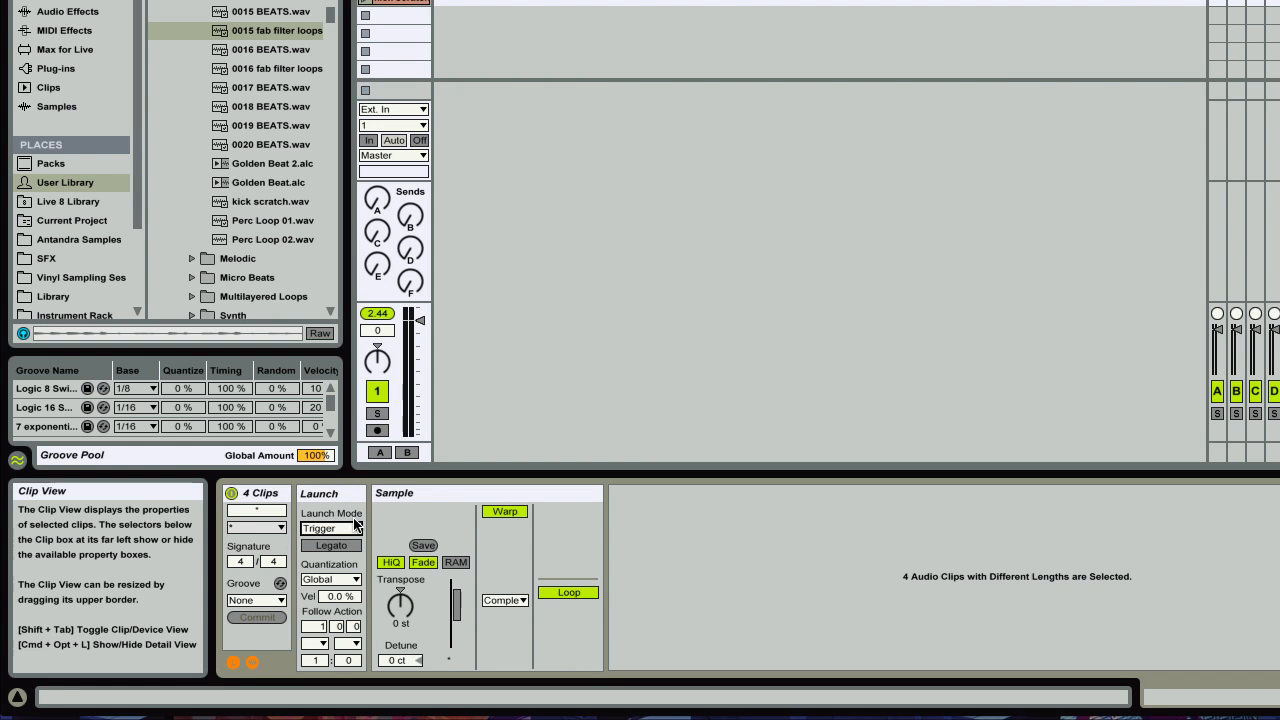
{"action": "left_click", "coordinate": [333, 580]}
{"action": "left_click", "coordinate": [333, 580]}
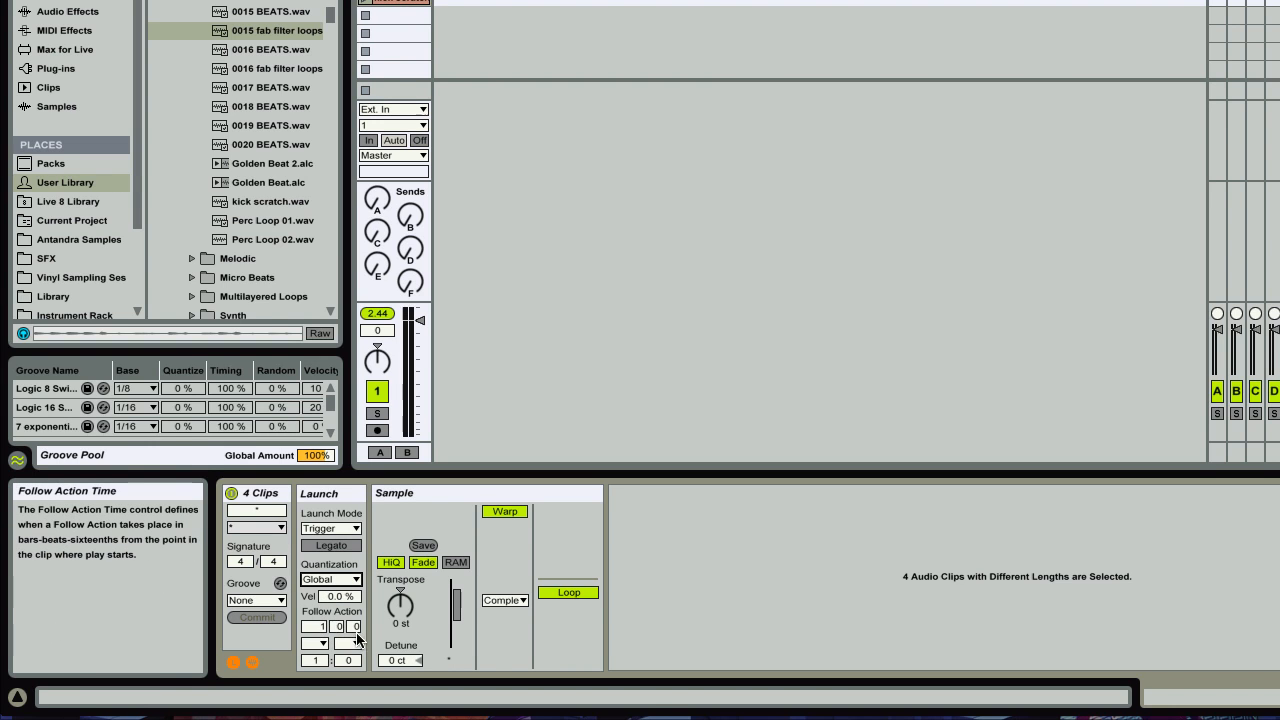
Step: Set the Follow Action Time of the four clips to 0 bars, 1 beat, 2 sixteenths
{"action": "left_click", "coordinate": [313, 626]}
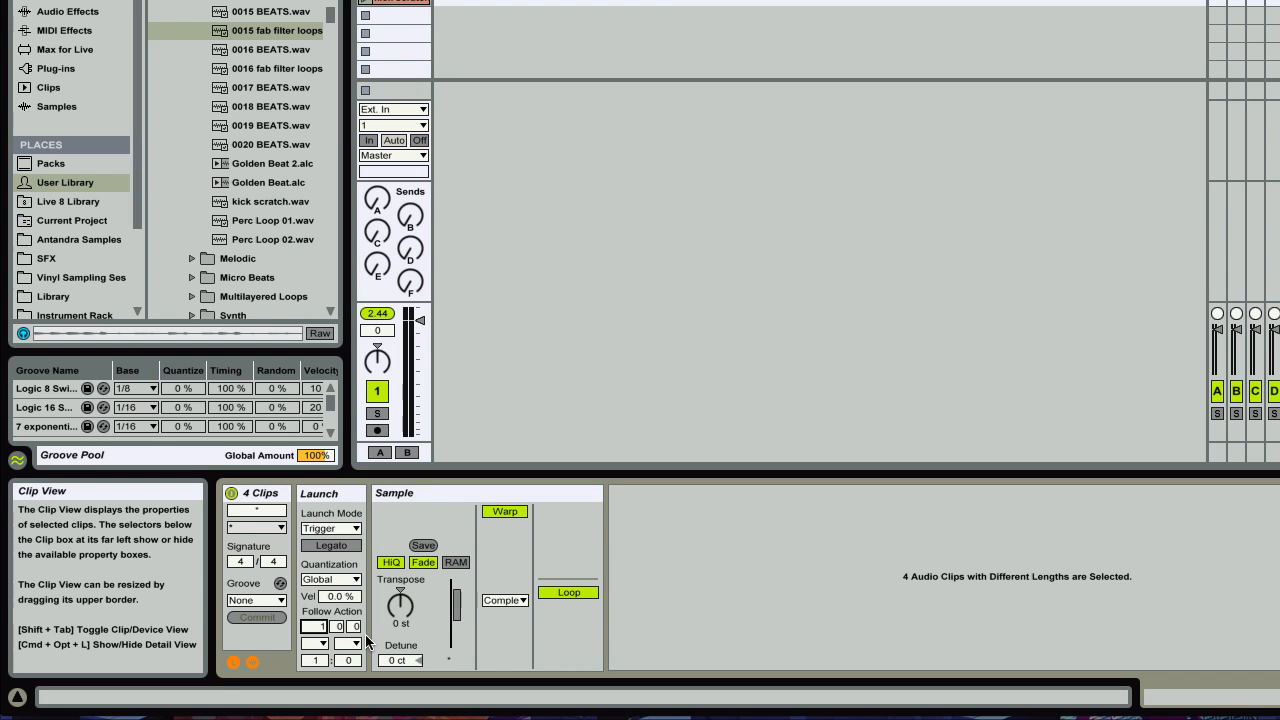
{"action": "key", "text": "Tab"}
{"action": "key", "text": "Up"}
{"action": "key", "text": "Up"}
{"action": "key", "text": "Down"}
{"action": "key", "text": "Down"}
{"action": "key", "text": "Down"}
{"action": "key", "text": "Down"}
{"action": "key", "text": "Down"}
{"action": "key", "text": "Down"}
{"action": "key", "text": "Down"}
{"action": "key", "text": "Down"}
Step: Examine the options for Follow Action A and B and the two chance values of the selected clips
{"action": "left_click", "coordinate": [313, 644]}
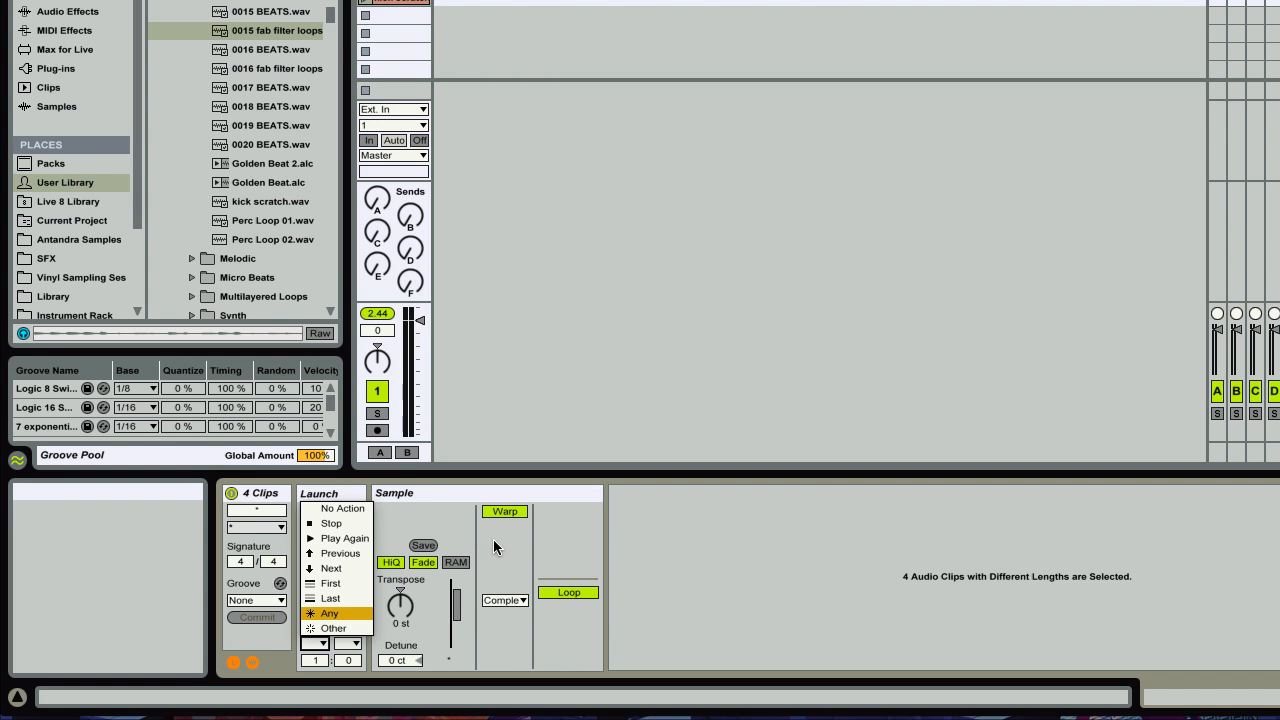
{"action": "left_click", "coordinate": [385, 489]}
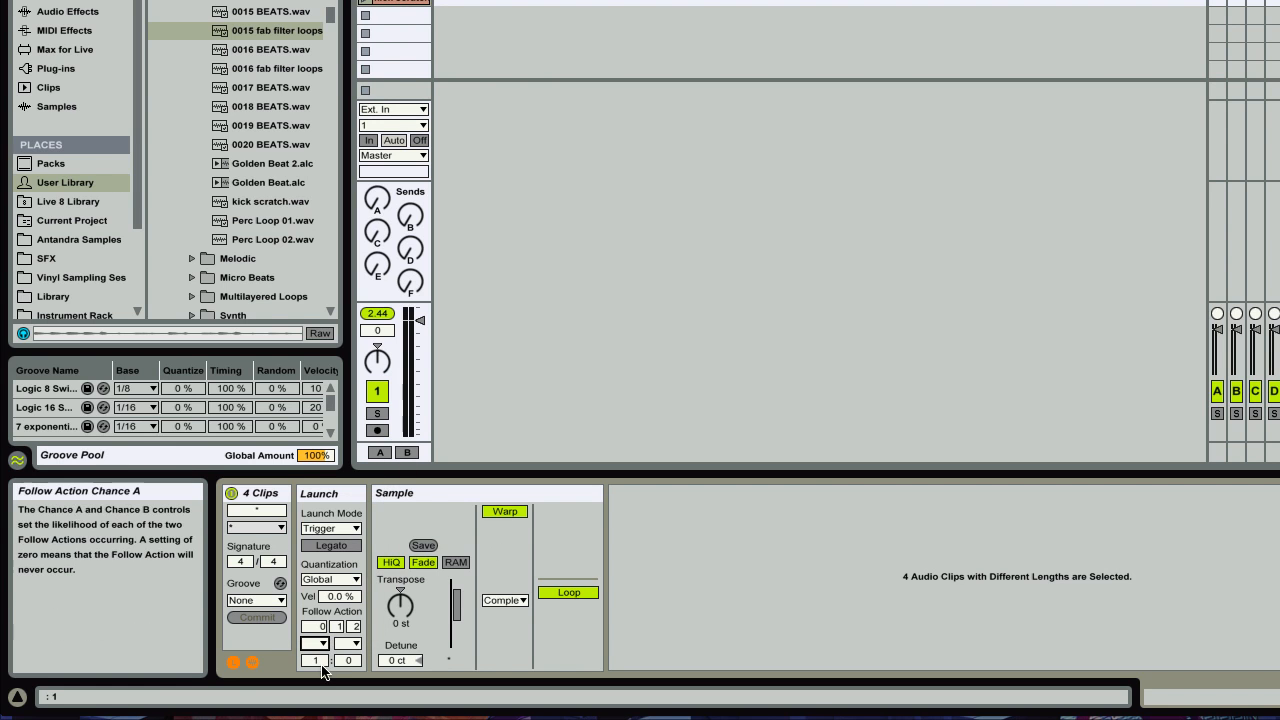
{"action": "left_click", "coordinate": [357, 645]}
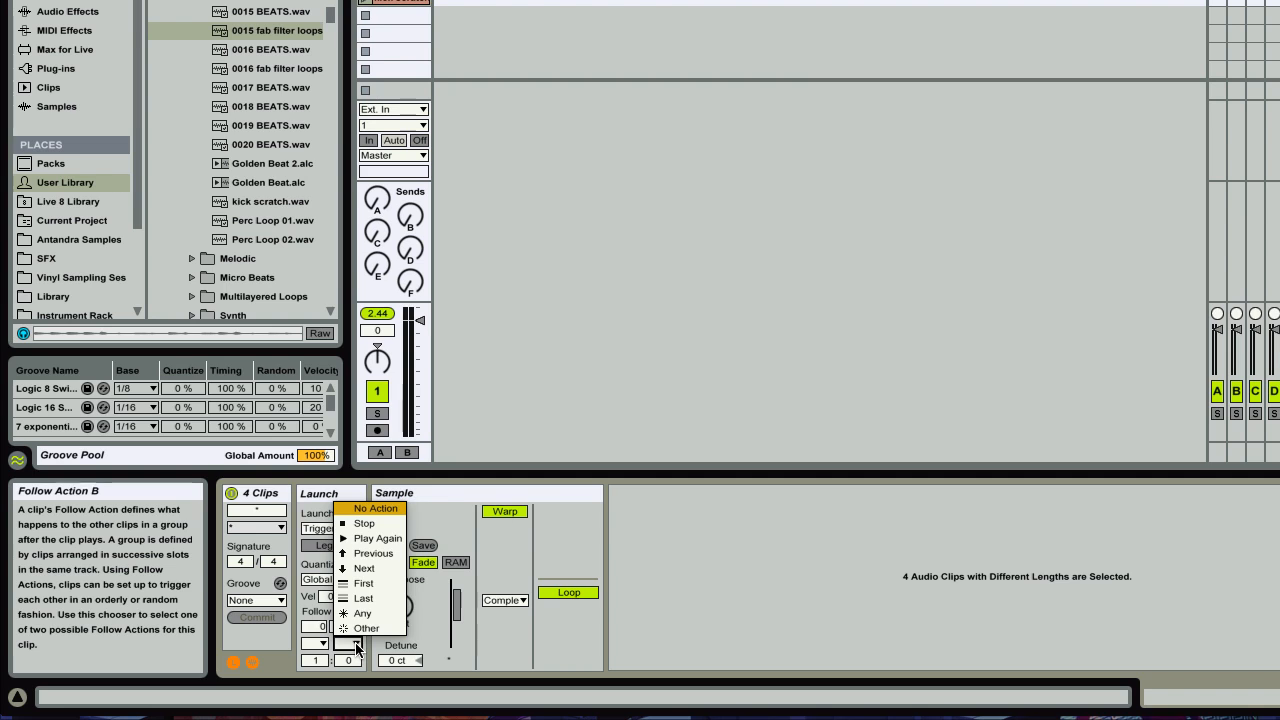
{"action": "left_click", "coordinate": [357, 645]}
{"action": "left_click", "coordinate": [320, 662]}
{"action": "left_click", "coordinate": [346, 662]}
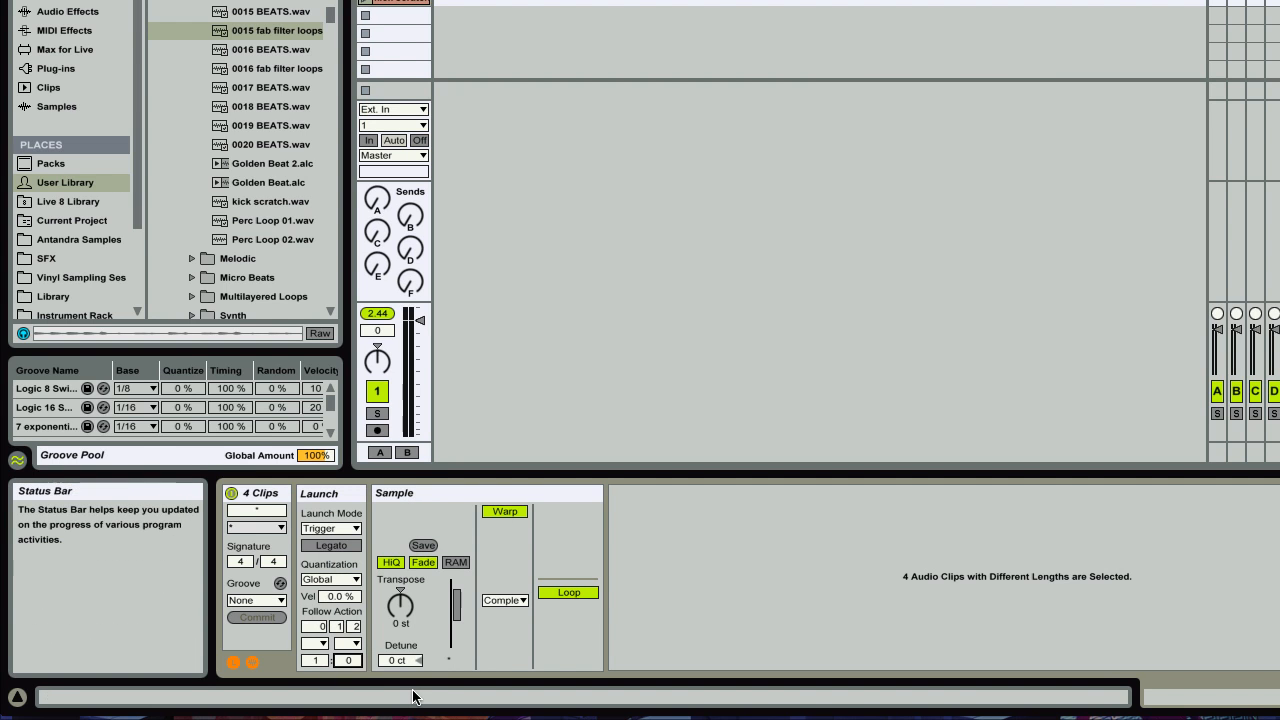
{"action": "left_click", "coordinate": [350, 645]}
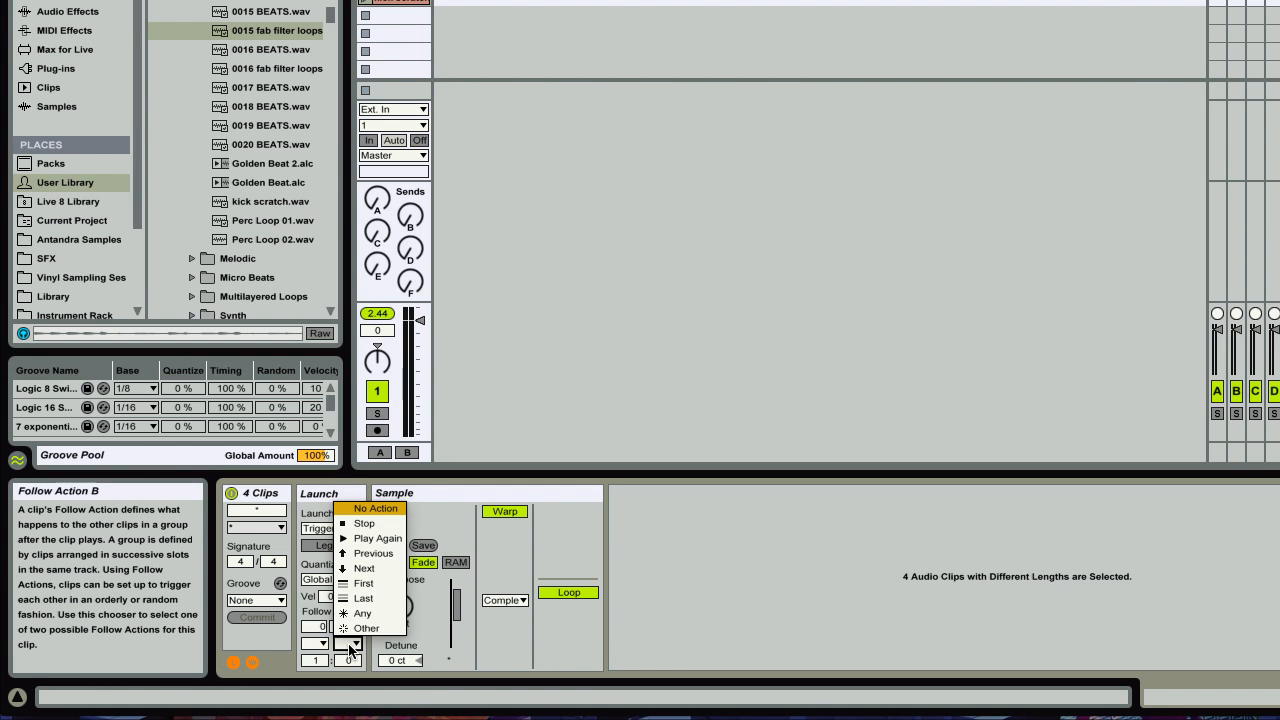
{"action": "left_click", "coordinate": [350, 645]}
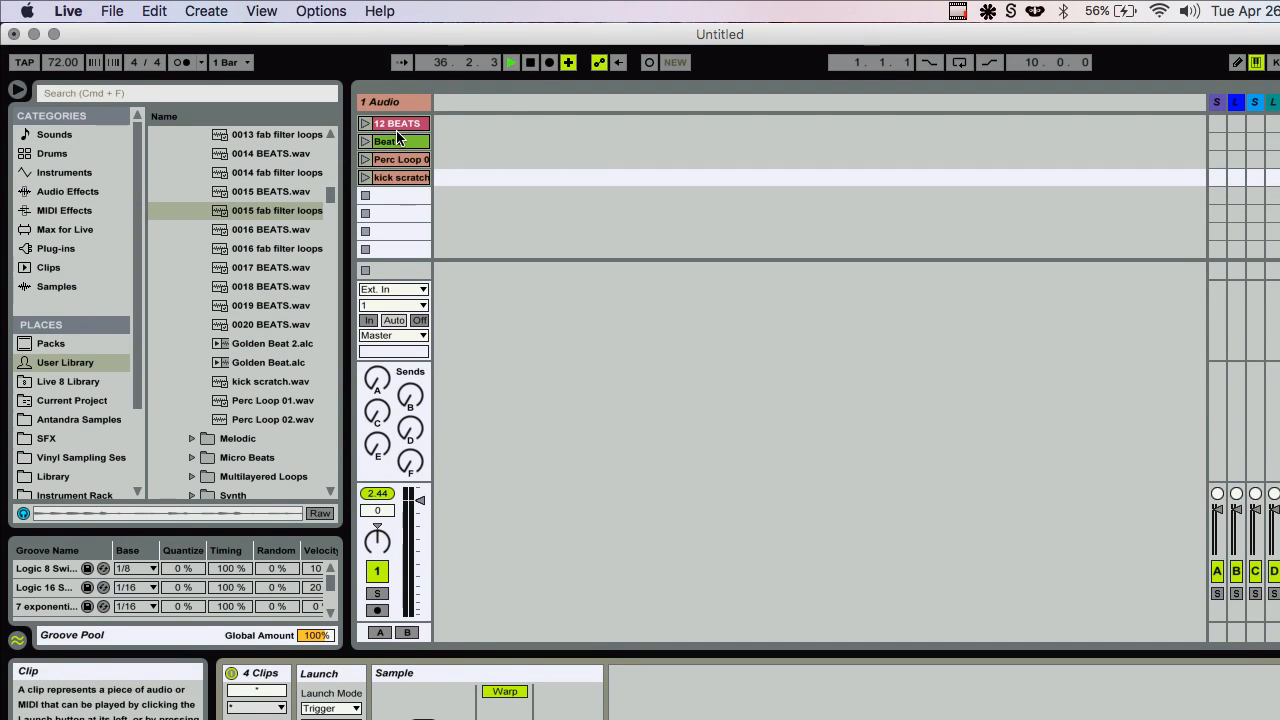
Step: For all four clips, set Follow Action A to Next and the Follow Action Time to 0.0.1
{"action": "left_click", "coordinate": [396, 128]}
{"action": "left_click", "coordinate": [396, 177], "text": "shift"}
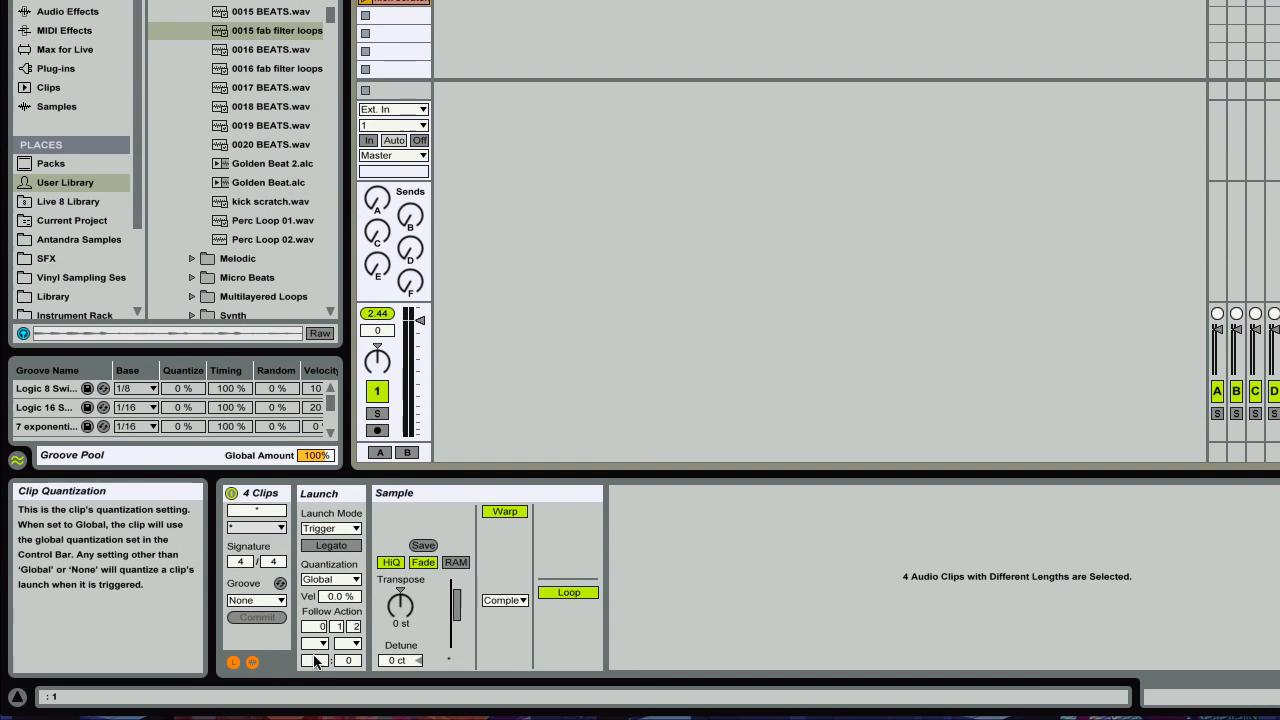
{"action": "left_click", "coordinate": [314, 643]}
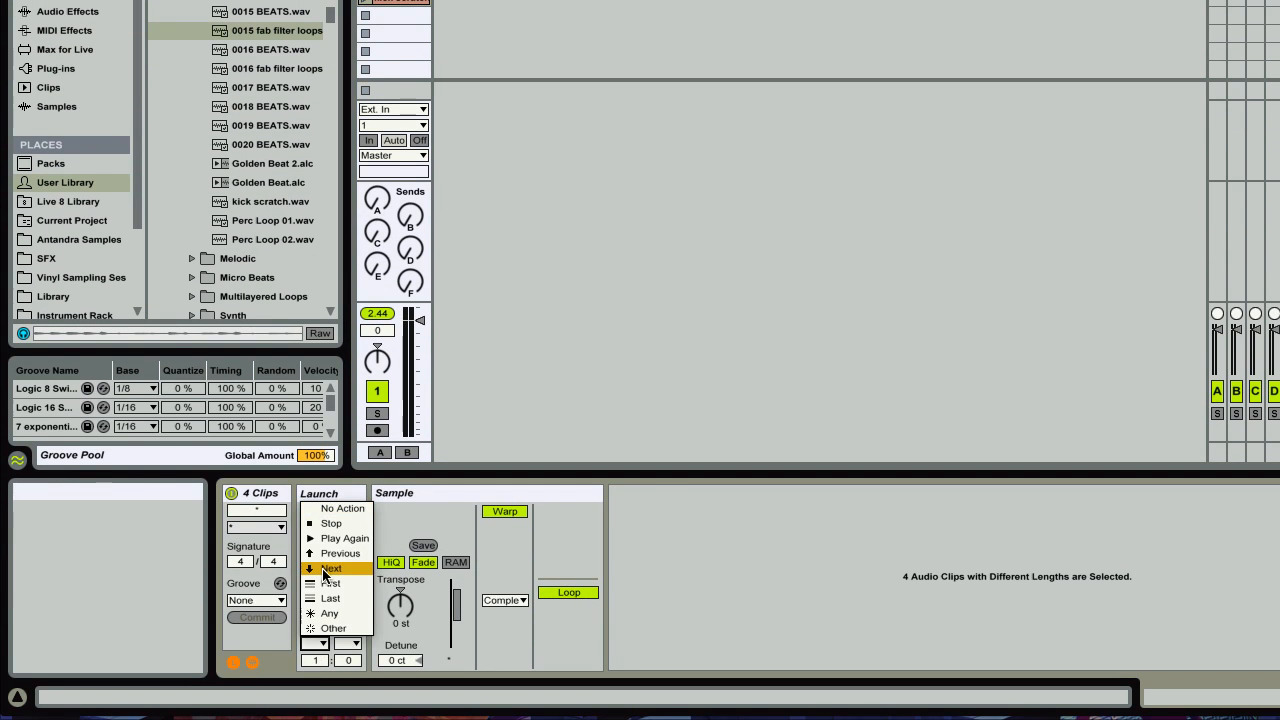
{"action": "left_click", "coordinate": [325, 568]}
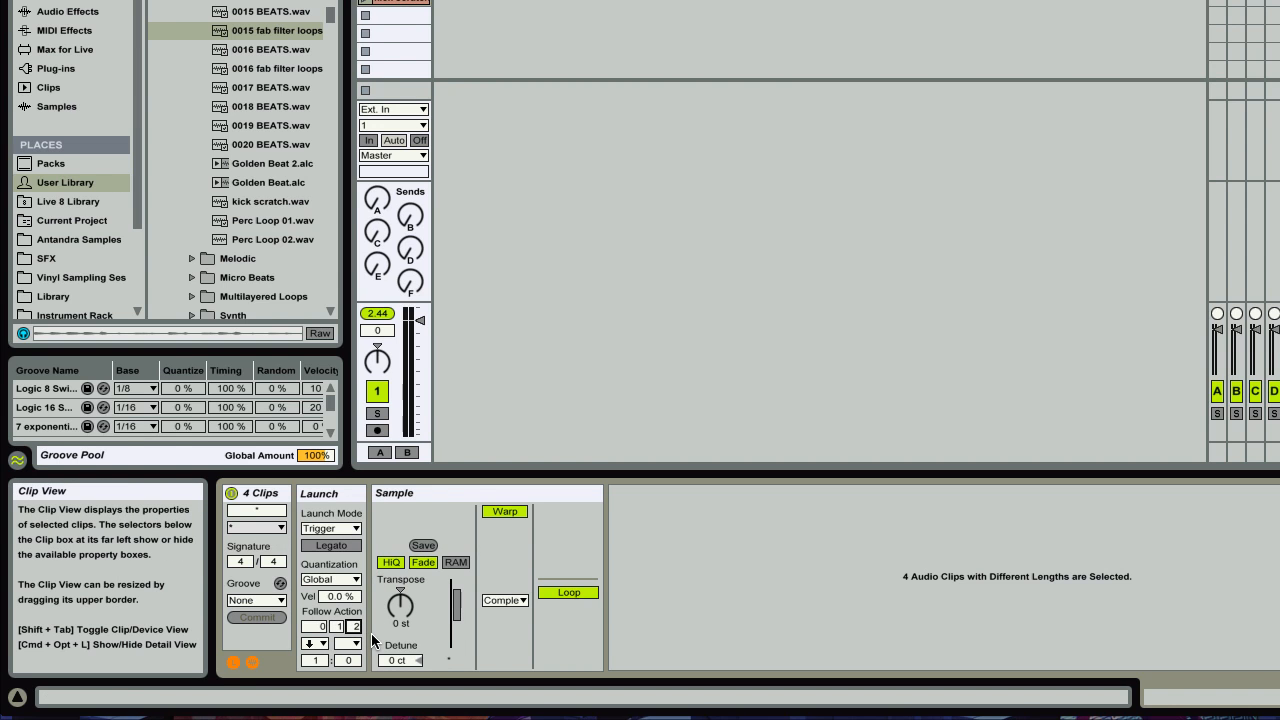
{"action": "key", "text": "Right"}
{"action": "key", "text": "Down"}
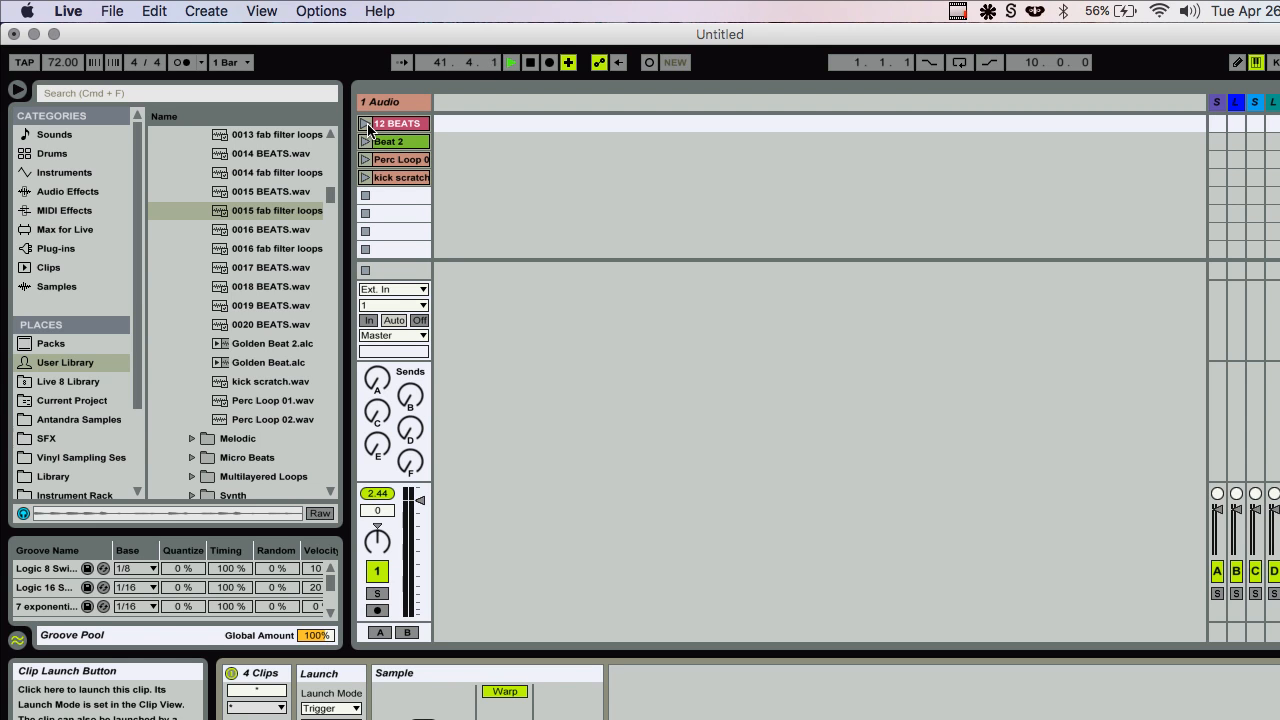
Step: Launch the 12 BEATS clip to hear the follow action sequence, and stop playback
{"action": "left_click", "coordinate": [366, 124]}
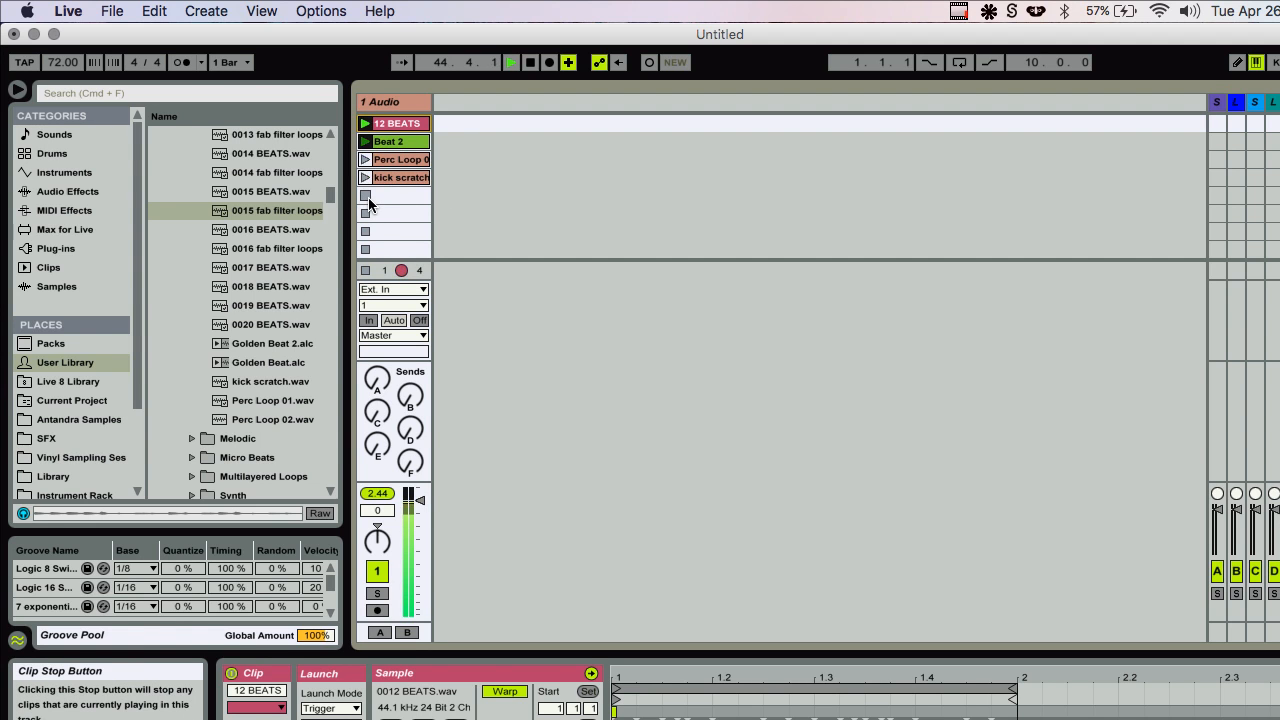
{"action": "key", "text": "space"}
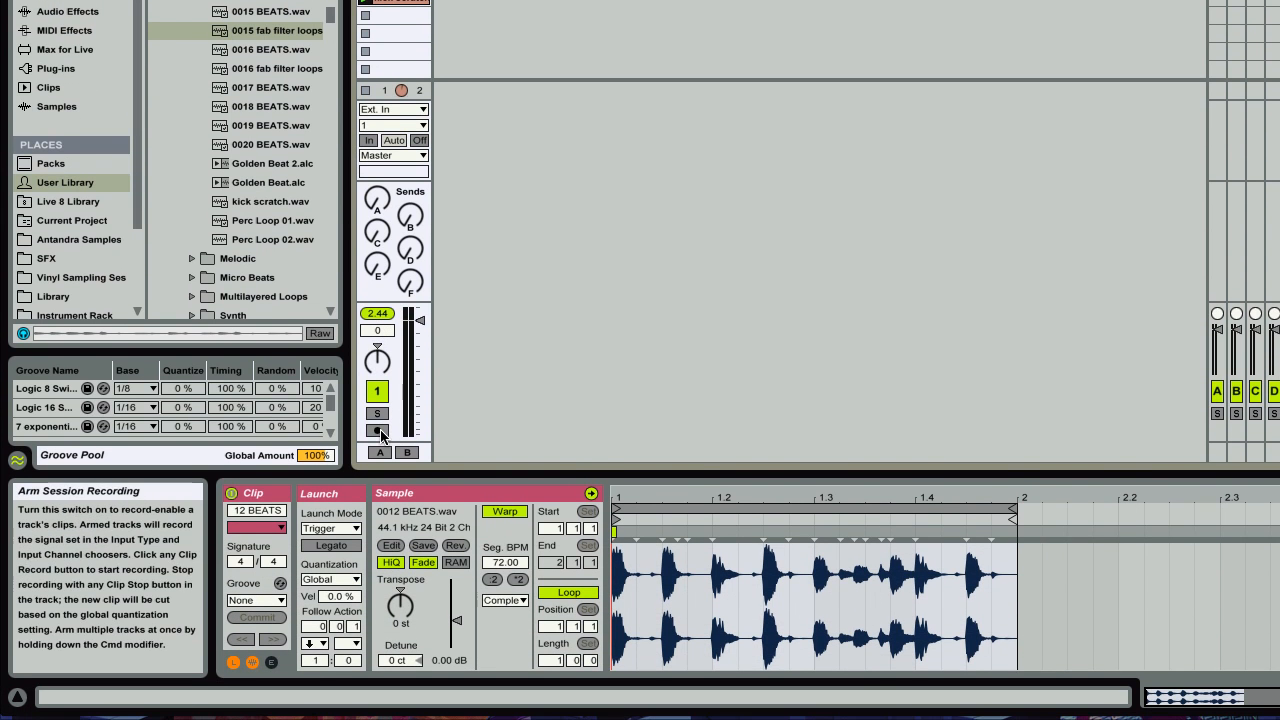
Step: Enable Legato mode on all four clips and launch 12 BEATS to audition the result
{"action": "left_click", "coordinate": [343, 549]}
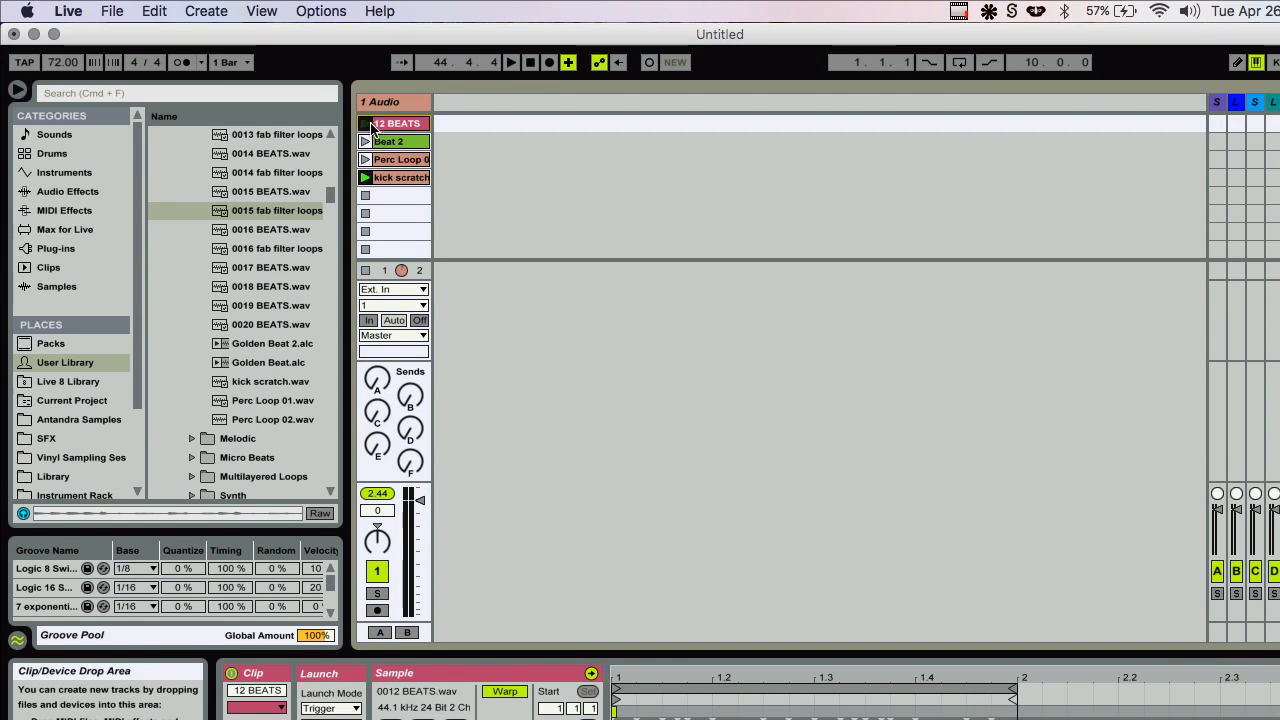
{"action": "left_click", "coordinate": [366, 124]}
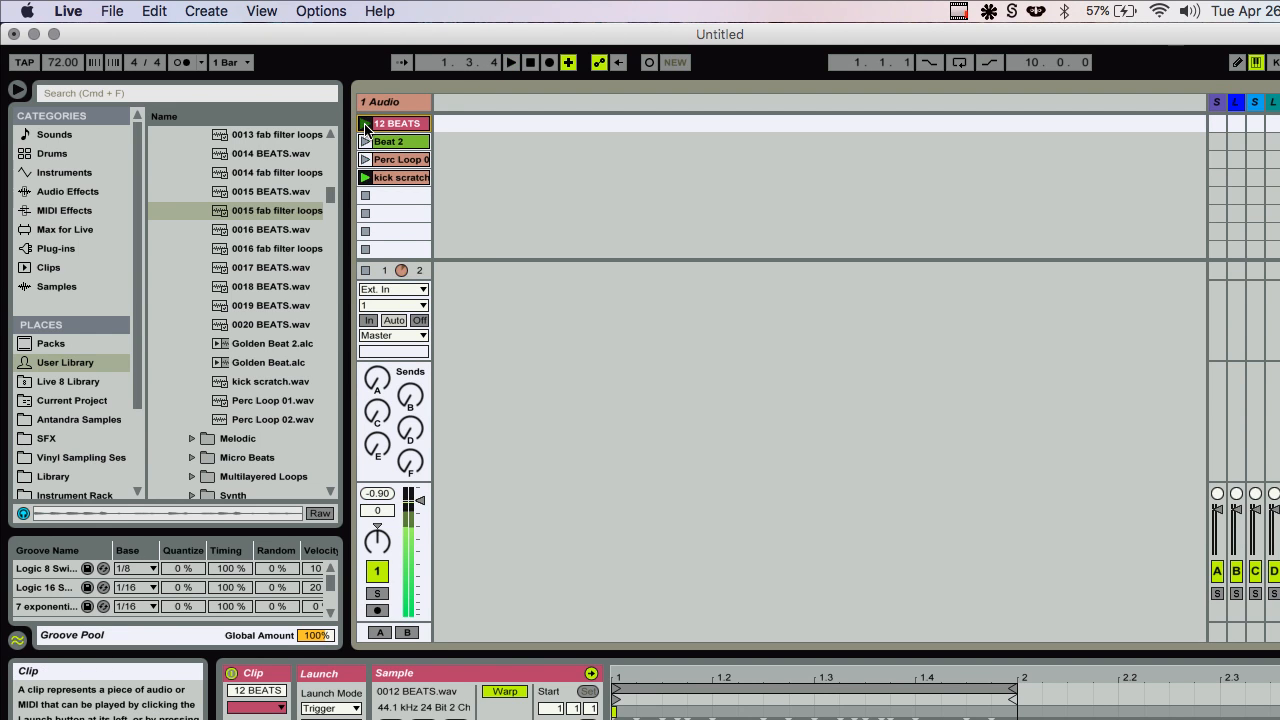
{"action": "left_click", "coordinate": [406, 178], "text": "shift"}
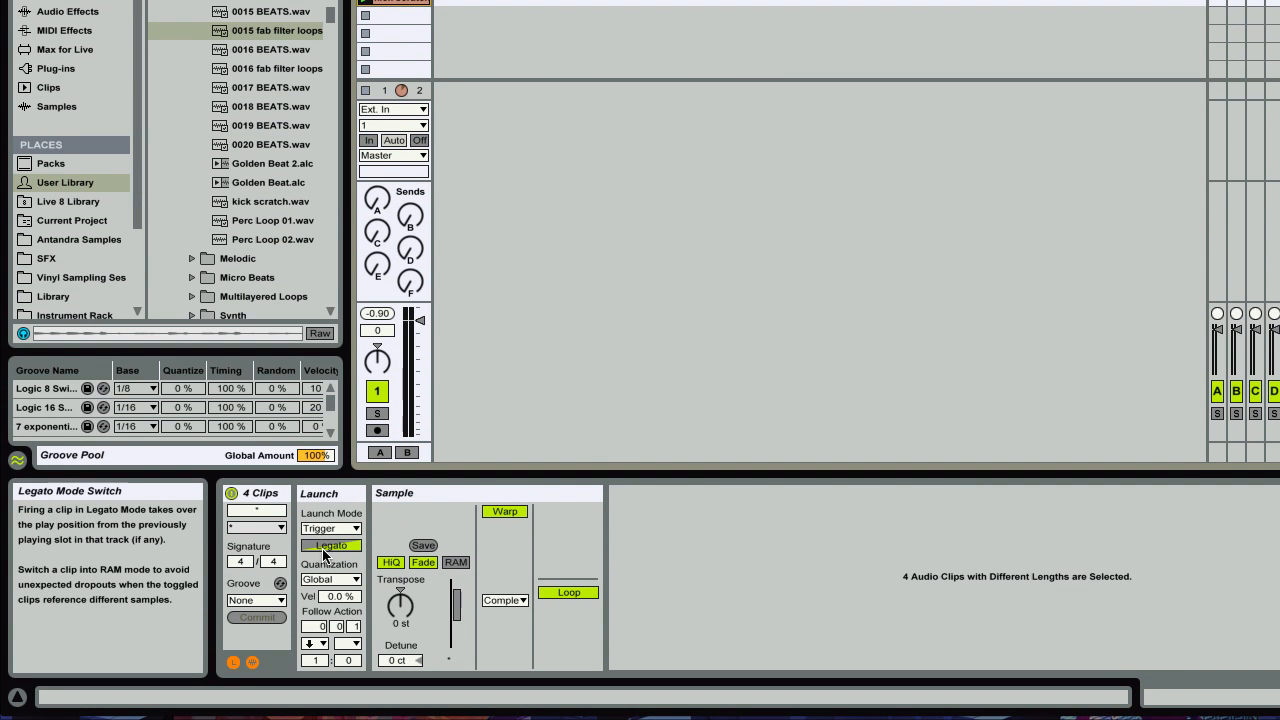
{"action": "left_click", "coordinate": [324, 546]}
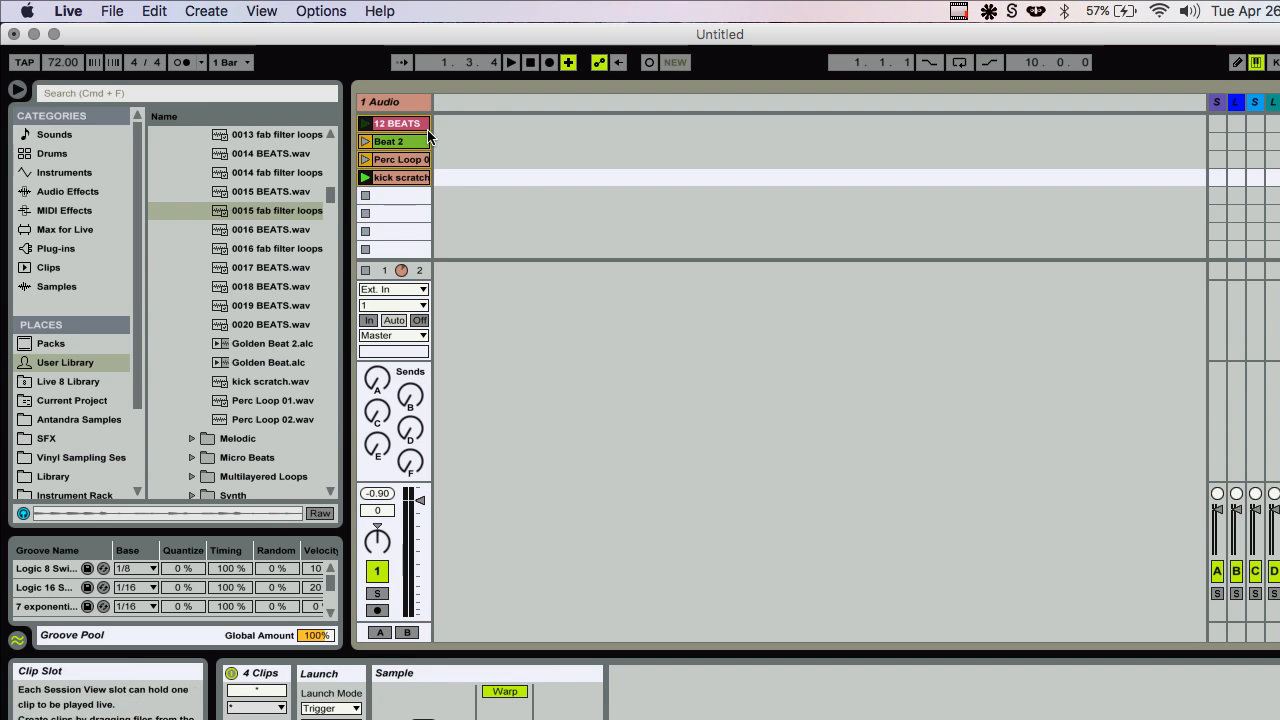
{"action": "left_click", "coordinate": [366, 125]}
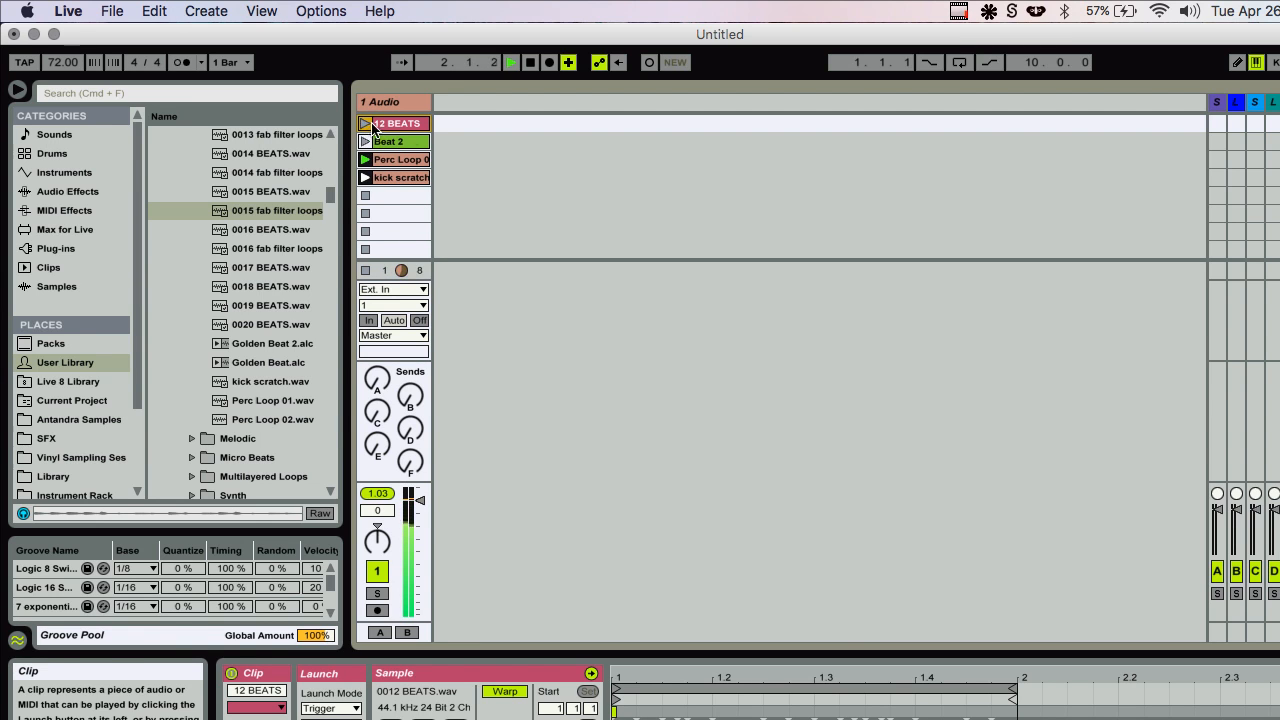
{"action": "left_click", "coordinate": [366, 125]}
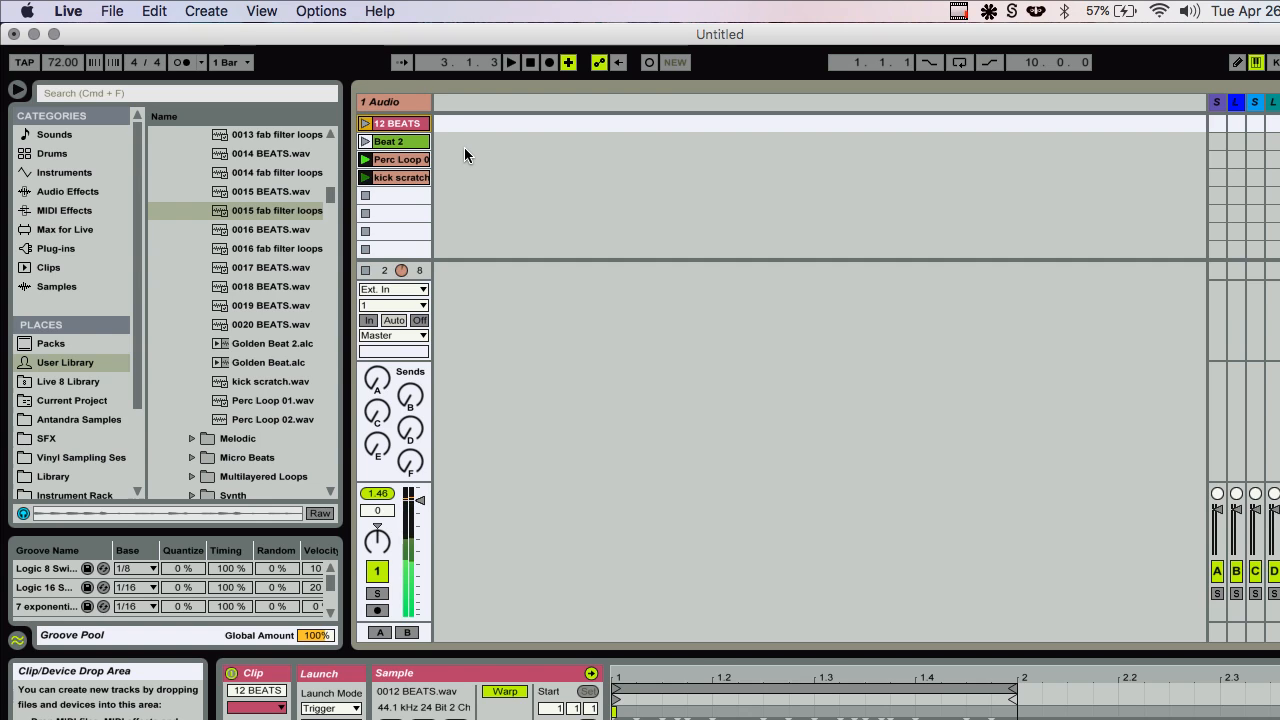
Step: Insert a second audio track that takes its input from Resampling, and arm it for recording
{"action": "left_click", "coordinate": [414, 106]}
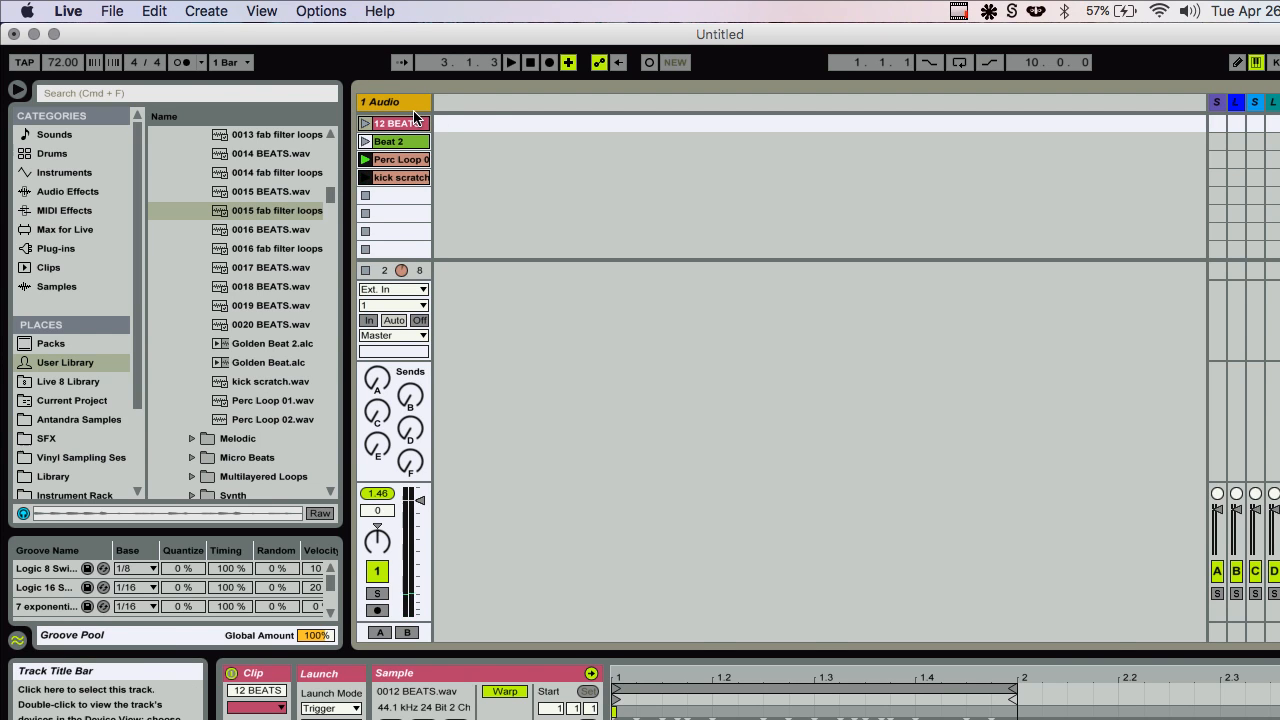
{"action": "key", "text": "super+t"}
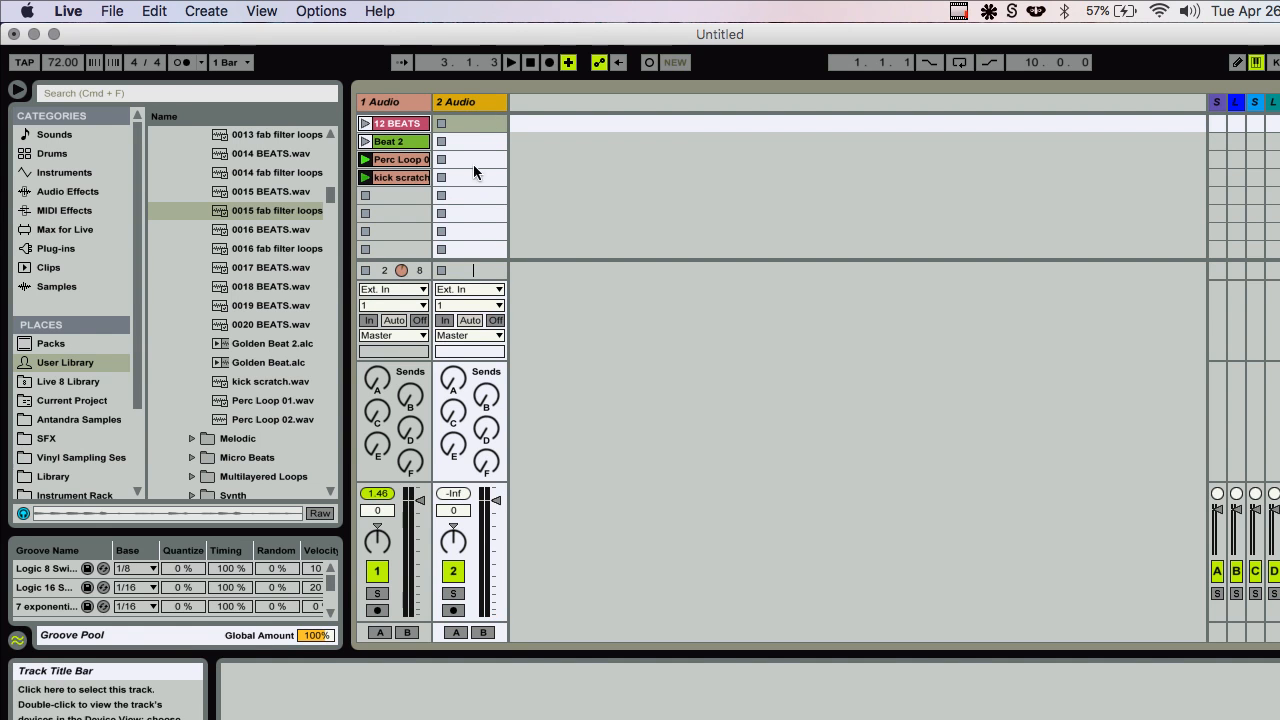
{"action": "left_click", "coordinate": [469, 289]}
{"action": "left_click", "coordinate": [462, 337]}
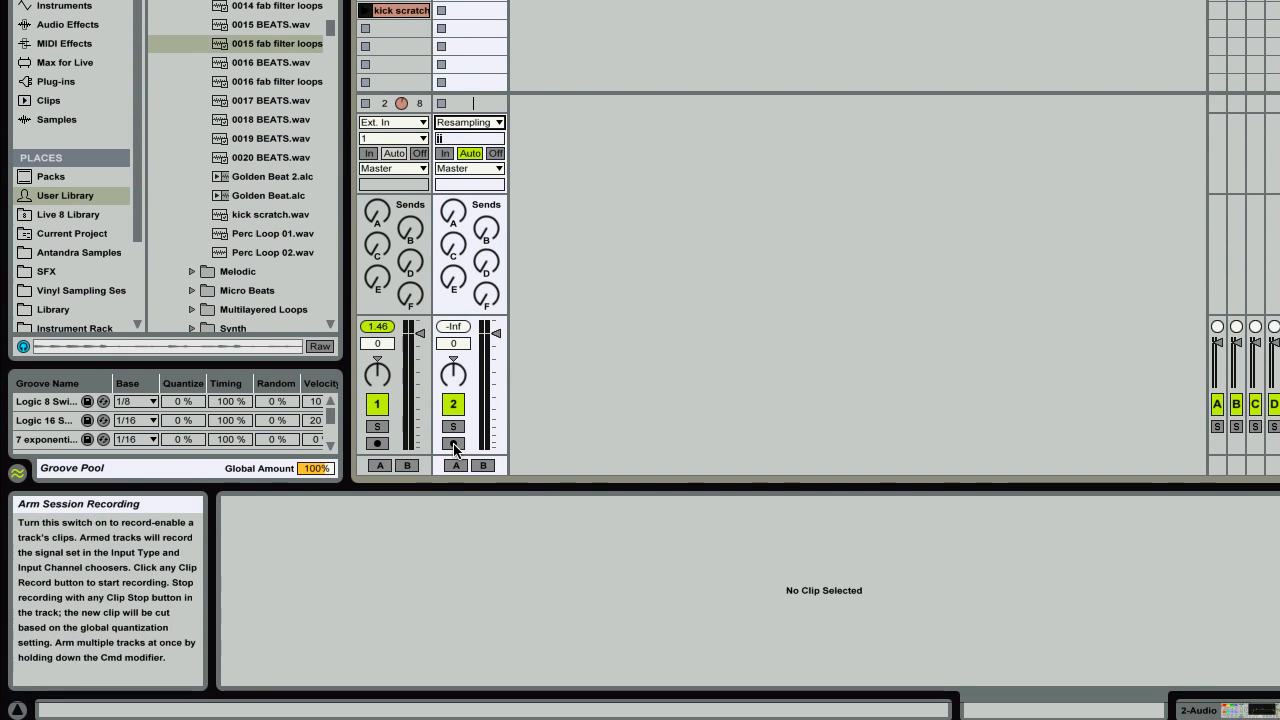
{"action": "left_click", "coordinate": [453, 610]}
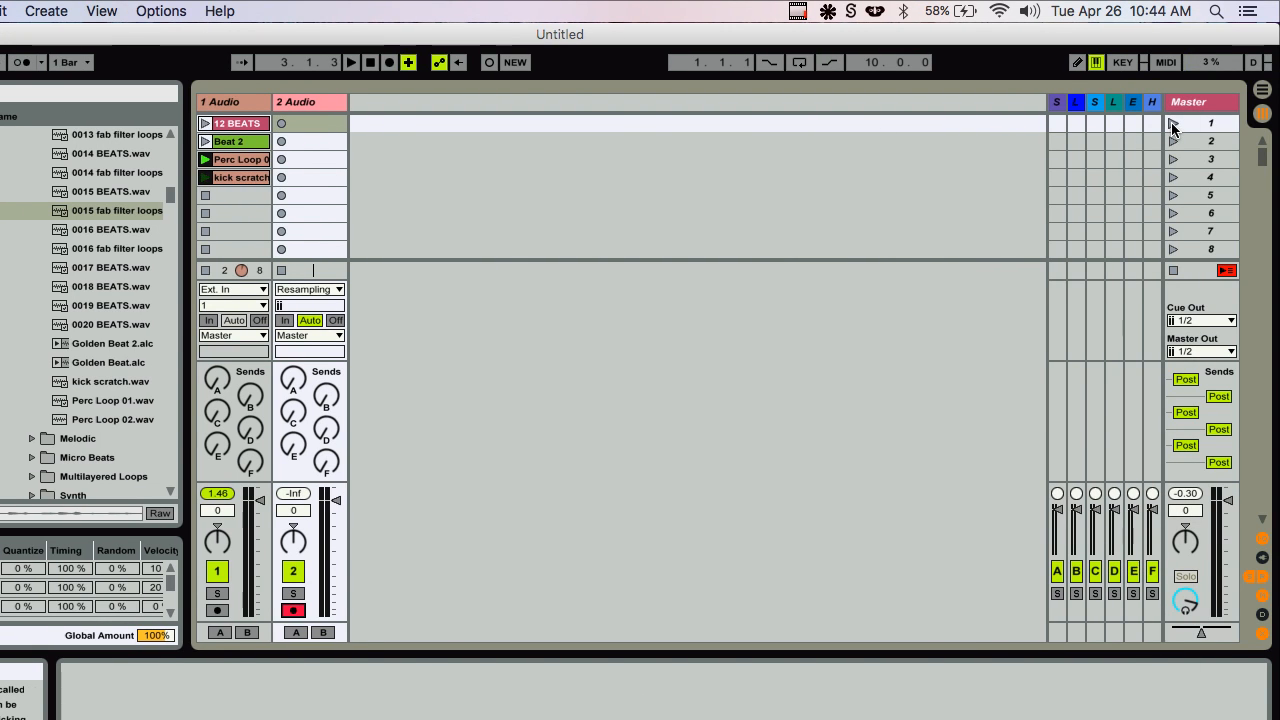
Step: Record the first scene's playback into the resampling track's first slot, stop the recording, and rename that track Beats
{"action": "left_click", "coordinate": [1173, 124]}
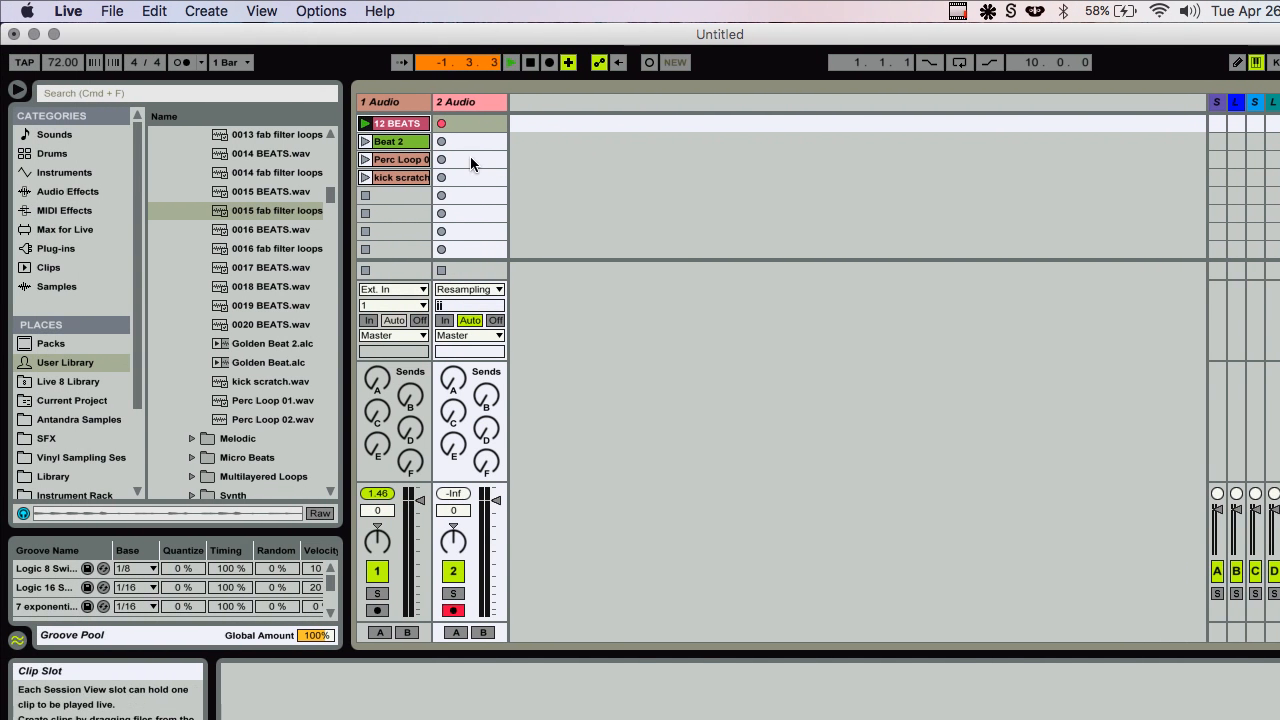
{"action": "left_click", "coordinate": [441, 270]}
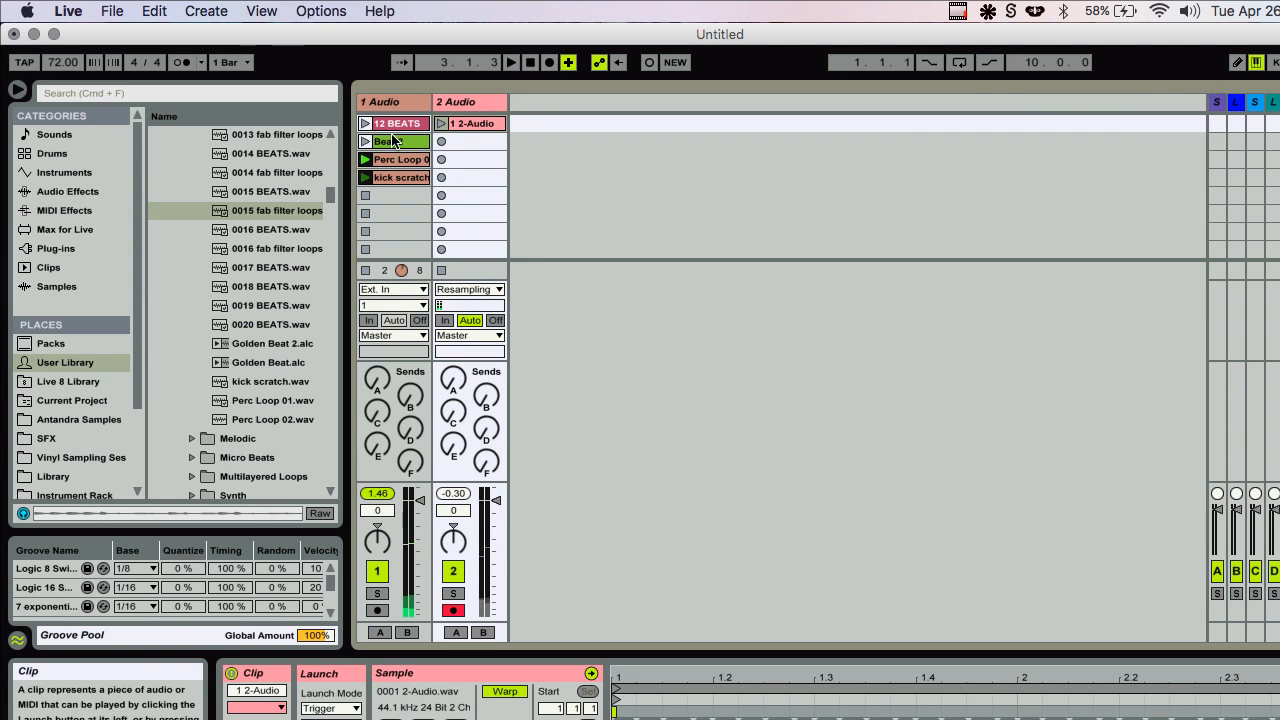
{"action": "left_click", "coordinate": [456, 104]}
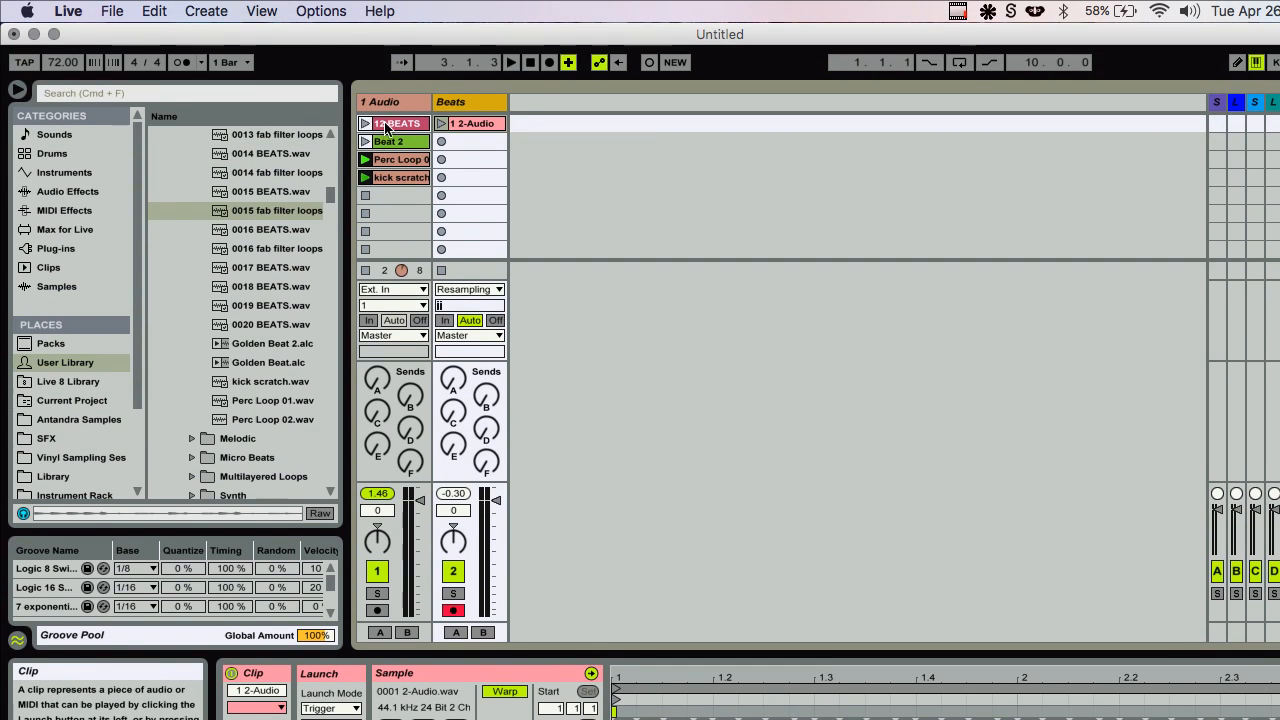
Step: Set the Follow Action Time to 0.0.2 for the Beat 2 clip and 0.0.3 for the kick scratch clip
{"action": "left_click", "coordinate": [386, 124]}
{"action": "left_click", "coordinate": [387, 179], "text": "shift"}
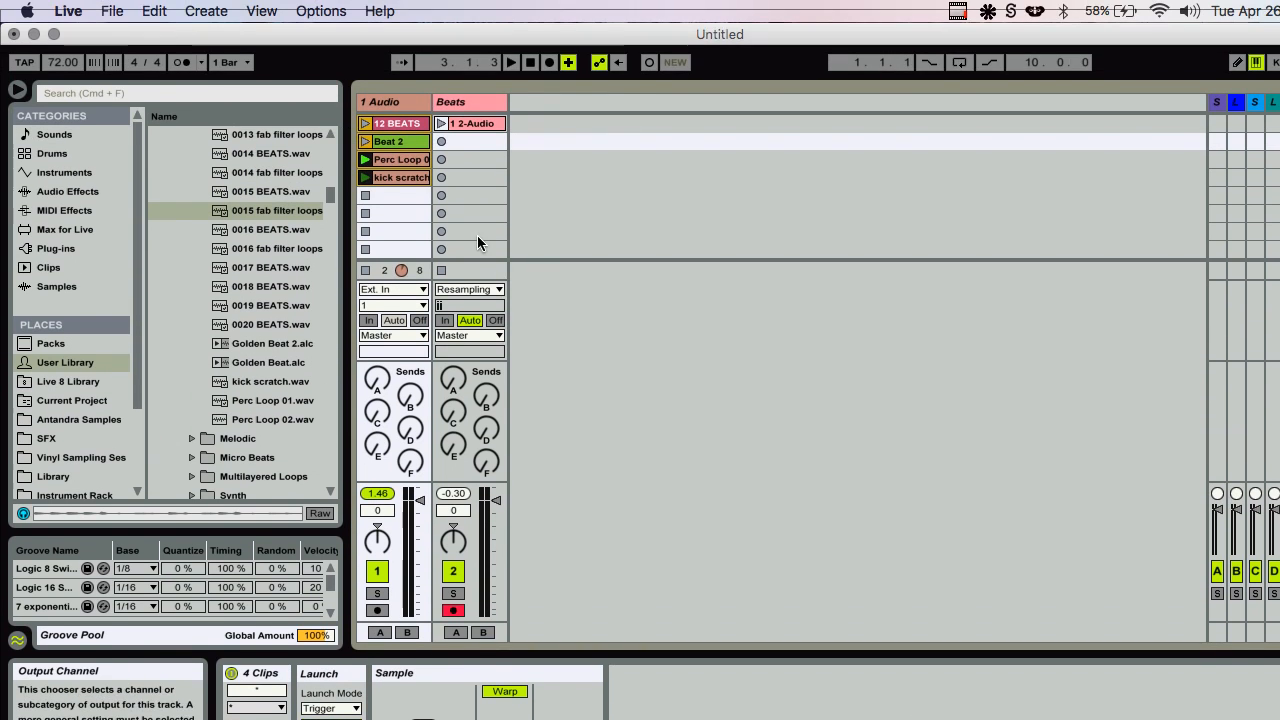
{"action": "left_click", "coordinate": [474, 214]}
{"action": "left_click", "coordinate": [400, 143]}
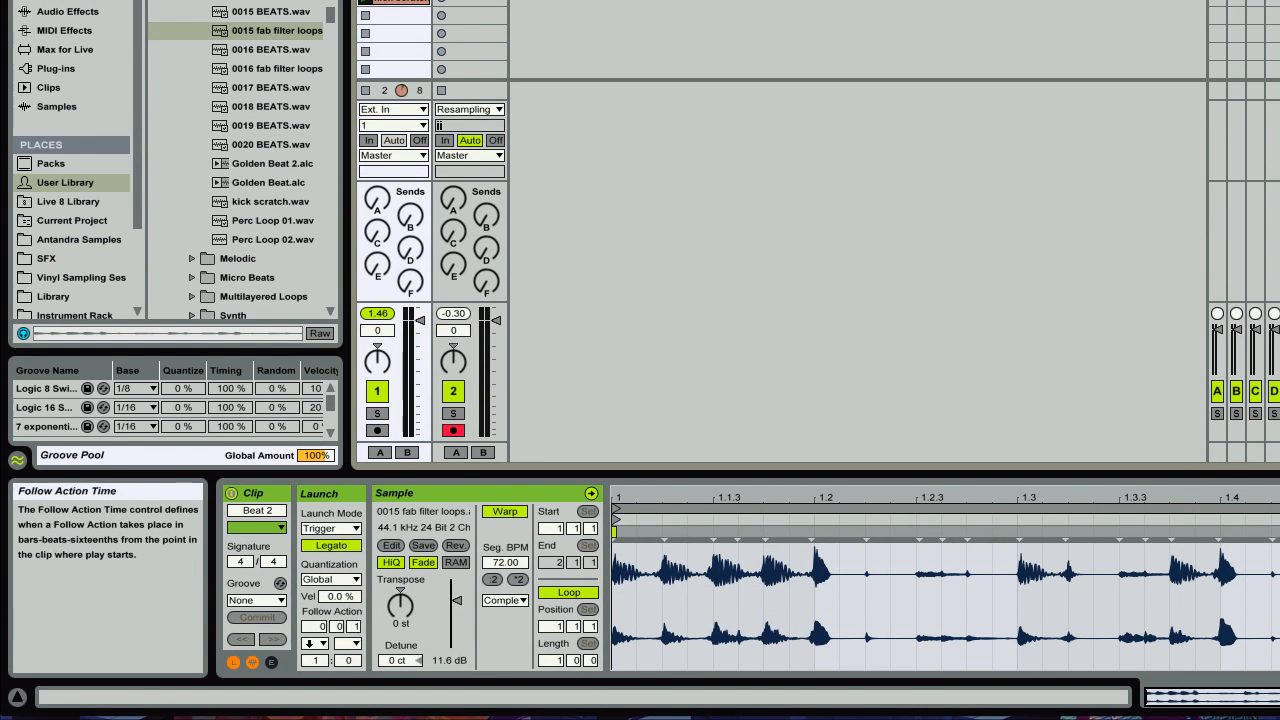
{"action": "left_click", "coordinate": [355, 628]}
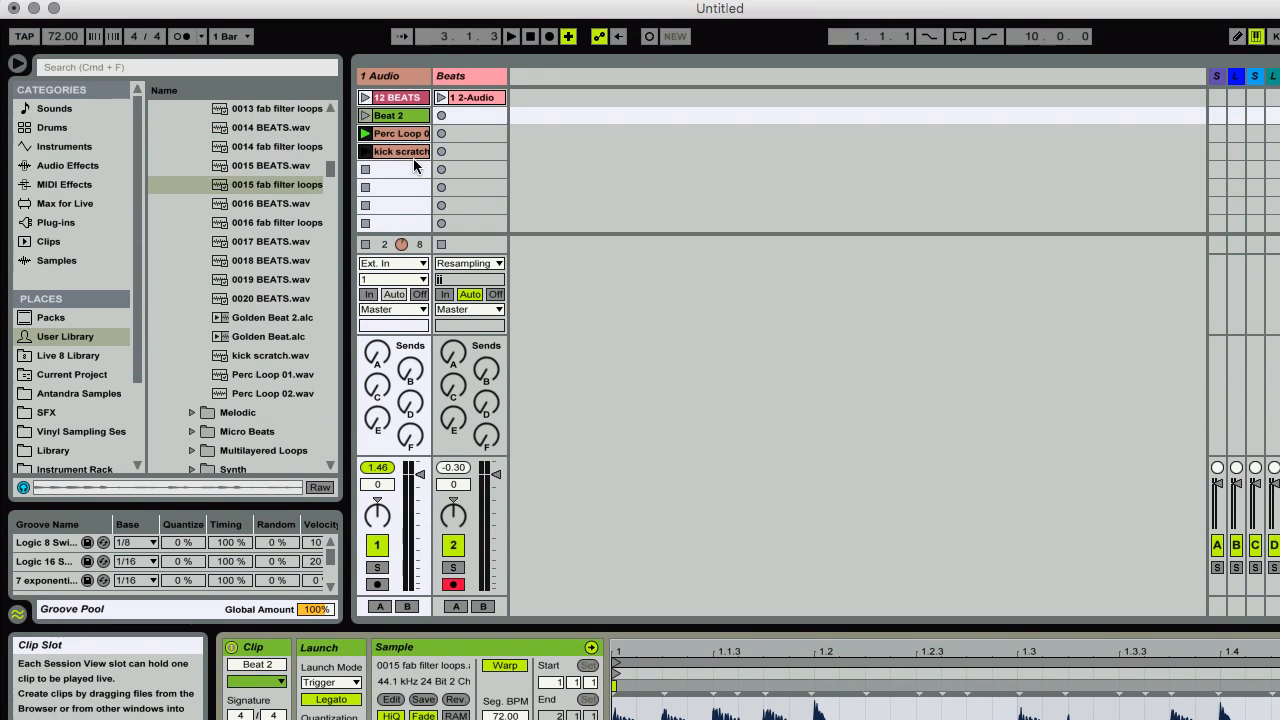
{"action": "left_click", "coordinate": [402, 2]}
{"action": "left_click", "coordinate": [355, 628]}
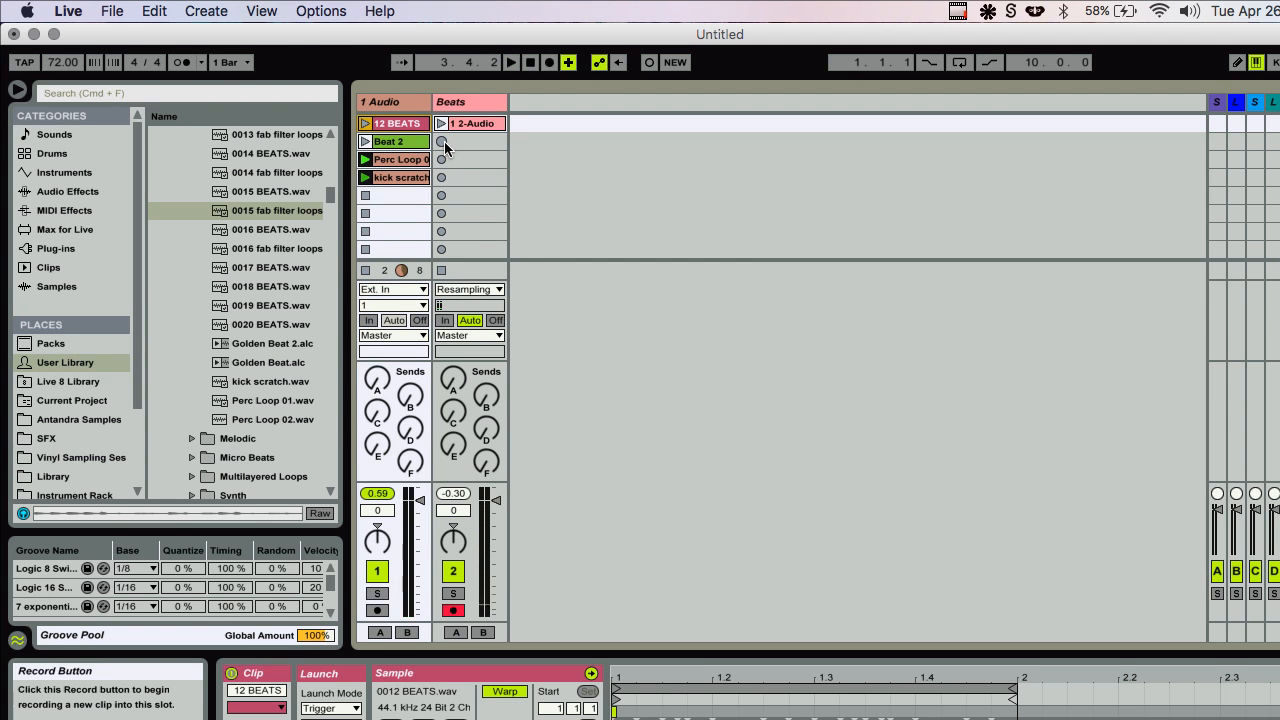
Step: Record another take of the clip sequence into the second slot of the Beats track, and stop the recording
{"action": "left_click", "coordinate": [444, 141]}
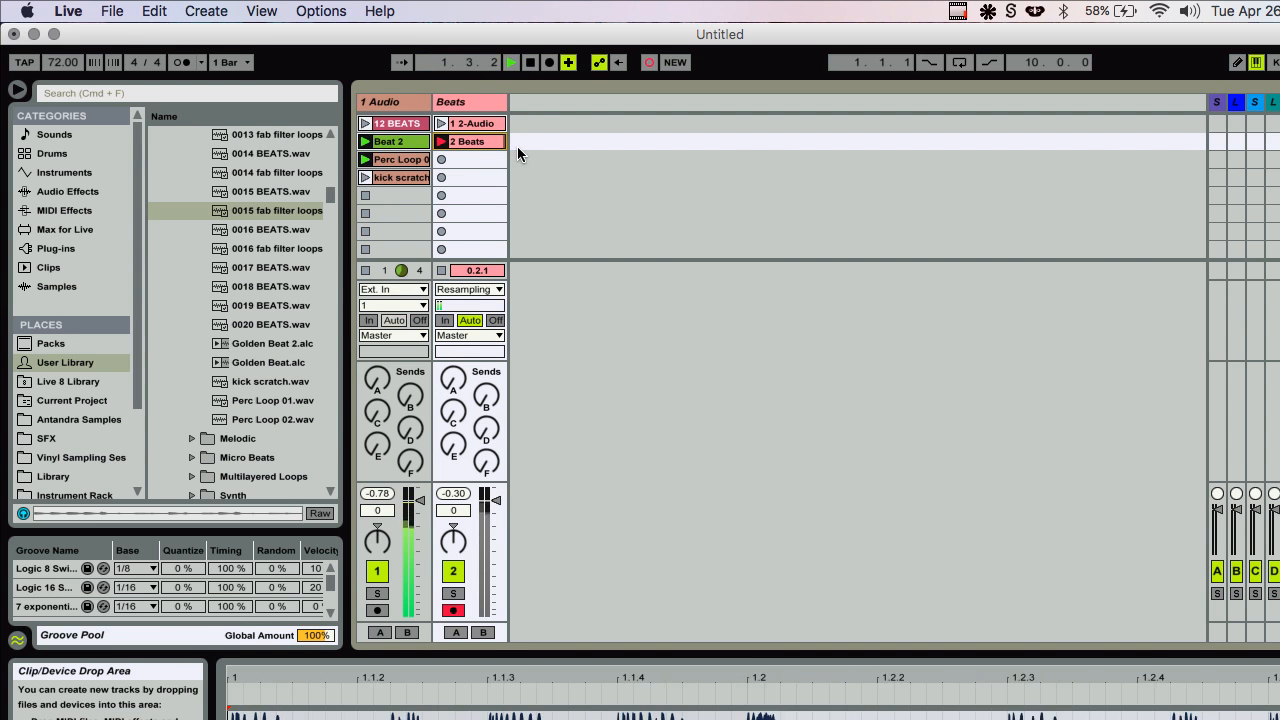
{"action": "left_click", "coordinate": [441, 270]}
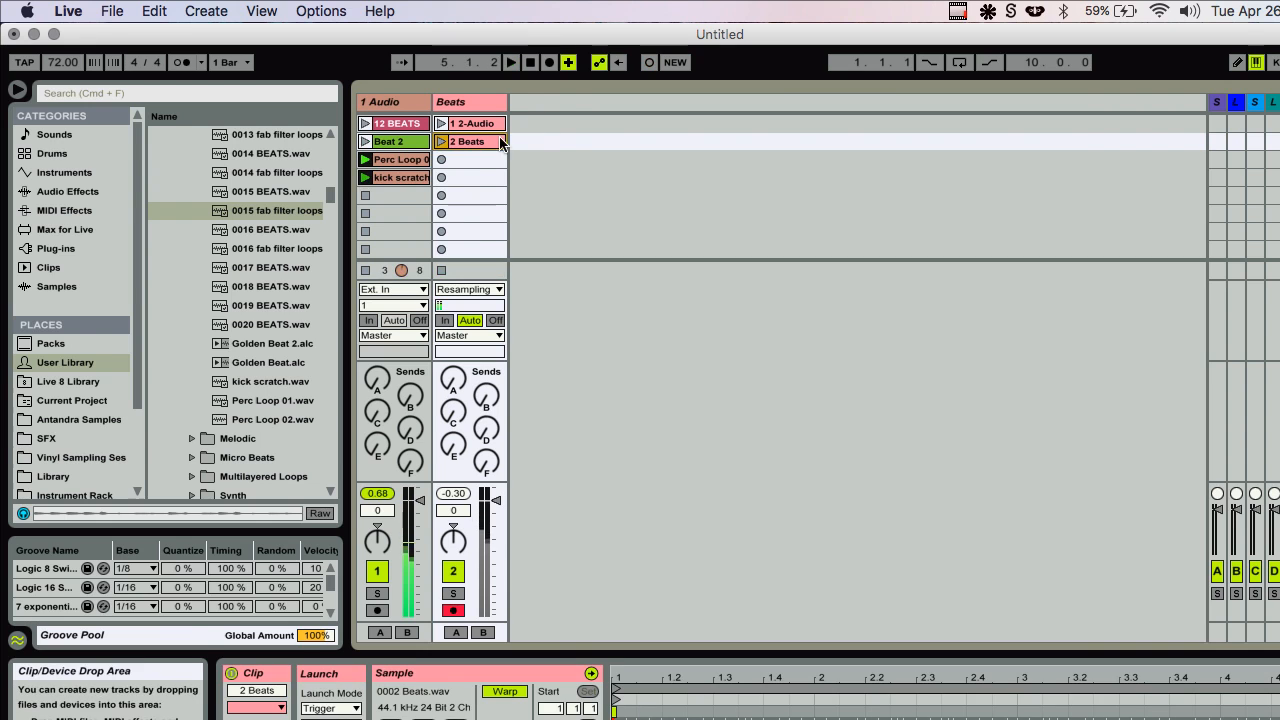
{"action": "left_click", "coordinate": [399, 124]}
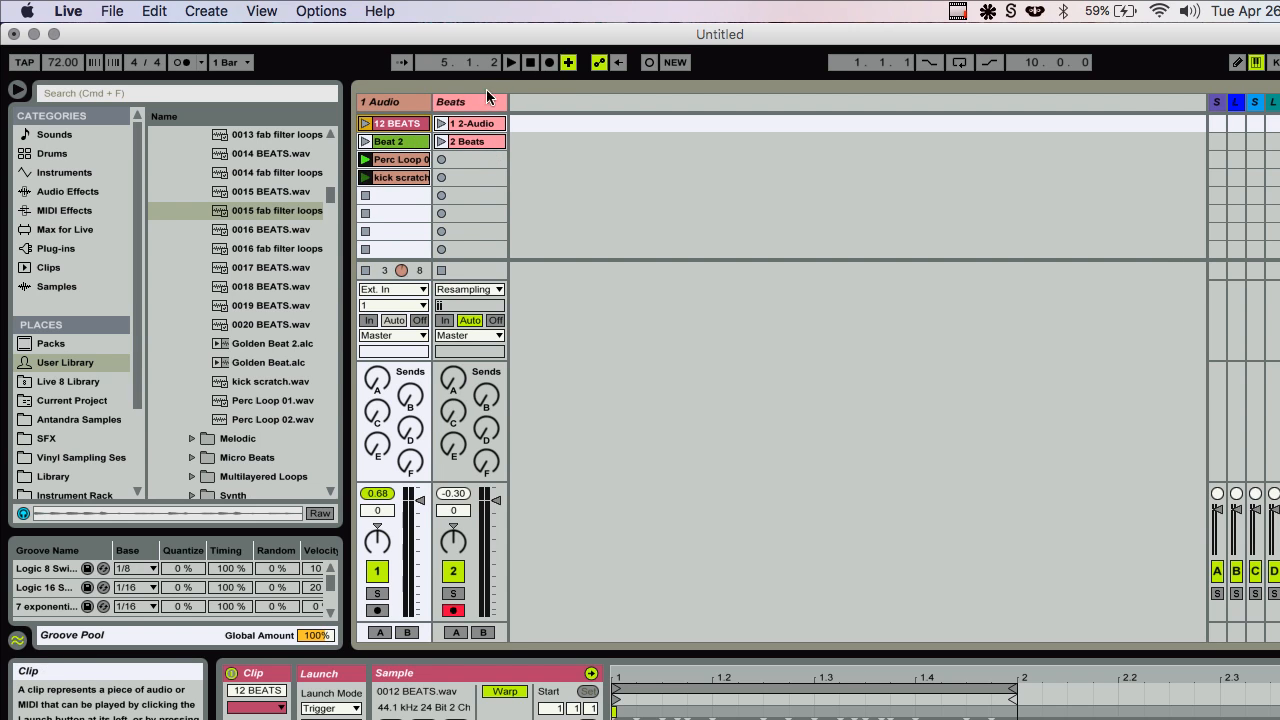
Step: Set Follow Action A of the kick scratch clip to Any
{"action": "left_click", "coordinate": [388, 177]}
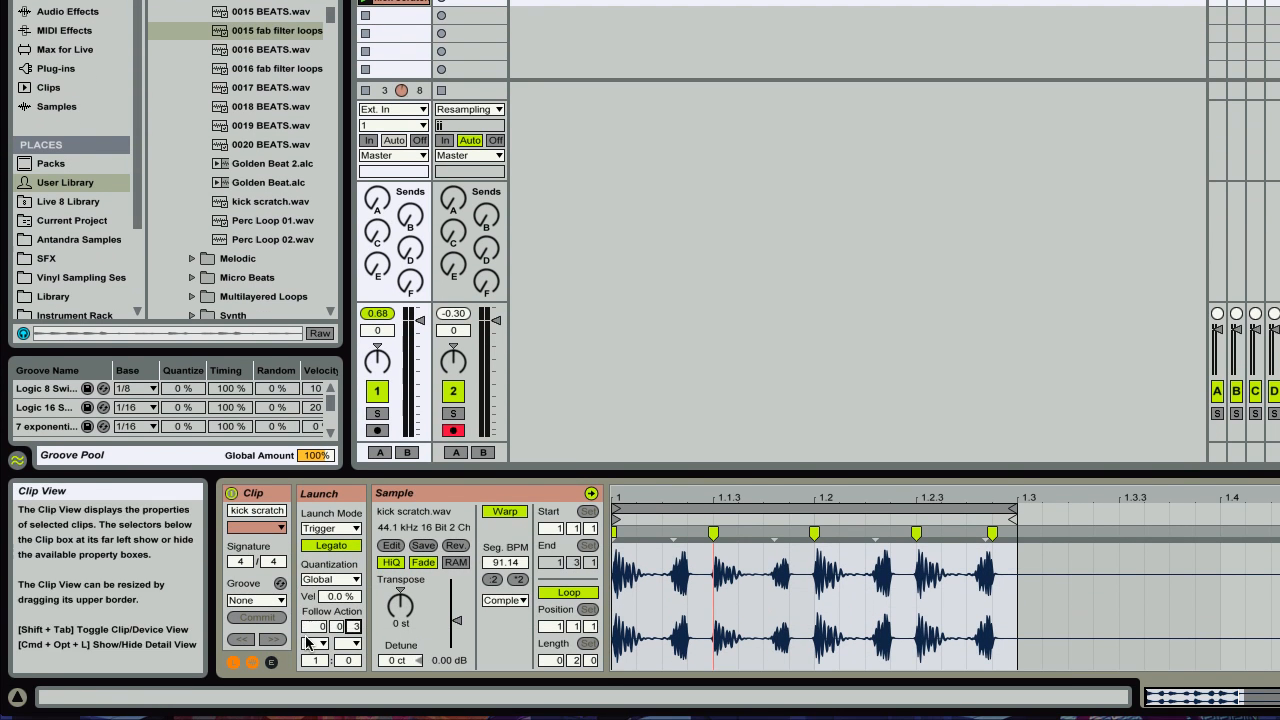
{"action": "left_click", "coordinate": [315, 643]}
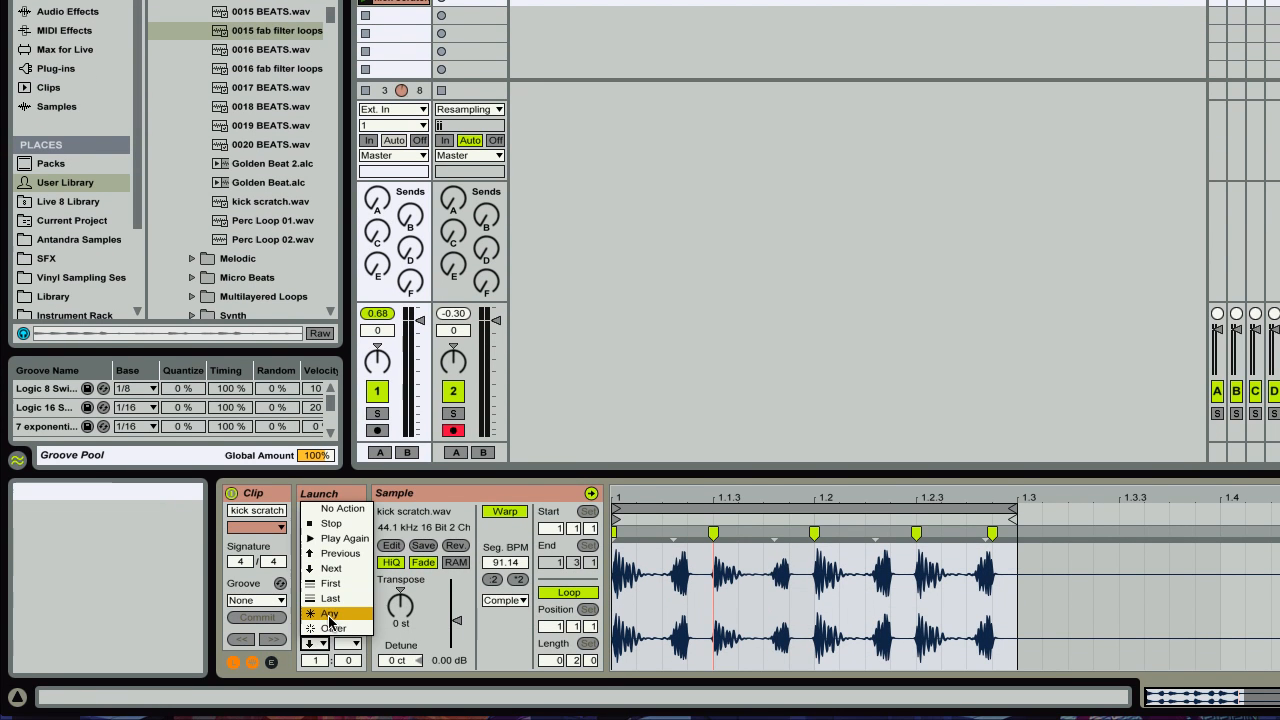
{"action": "left_click", "coordinate": [336, 616]}
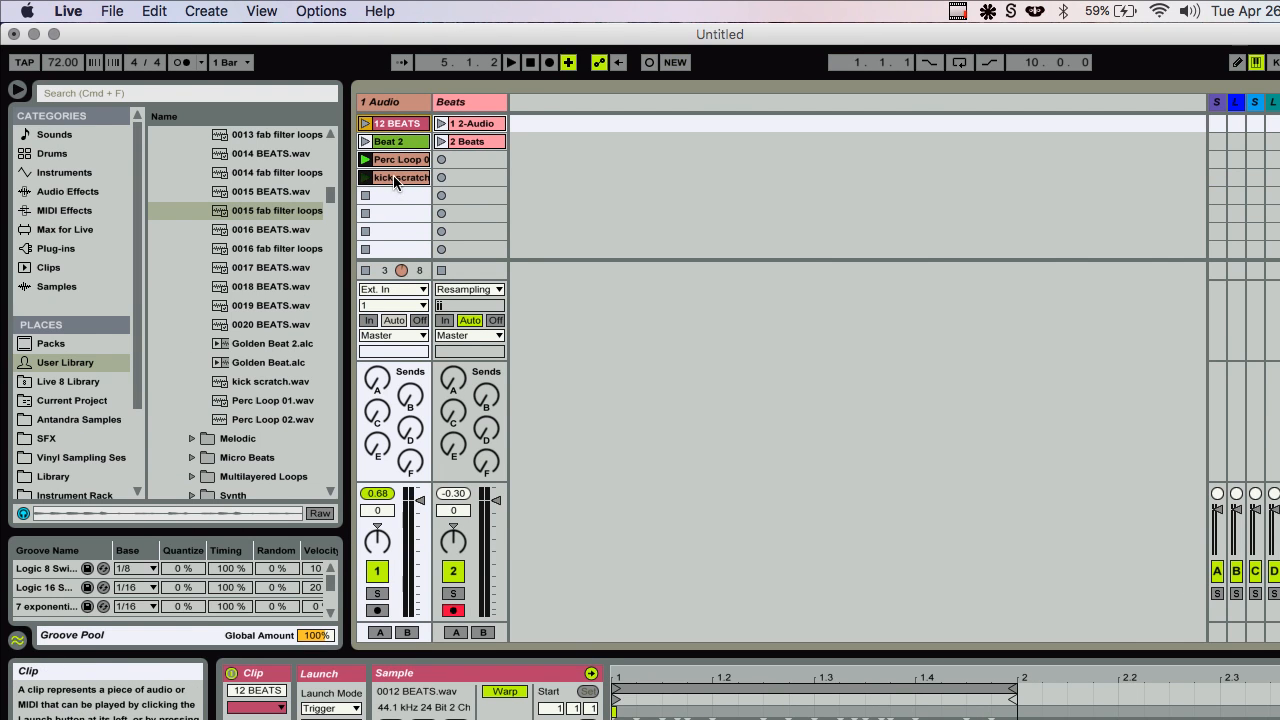
Step: Record the clip sequence into the Arrangement starting from 12 BEATS, and stop just past the start of bar 5
{"action": "left_click", "coordinate": [393, 179], "text": "shift"}
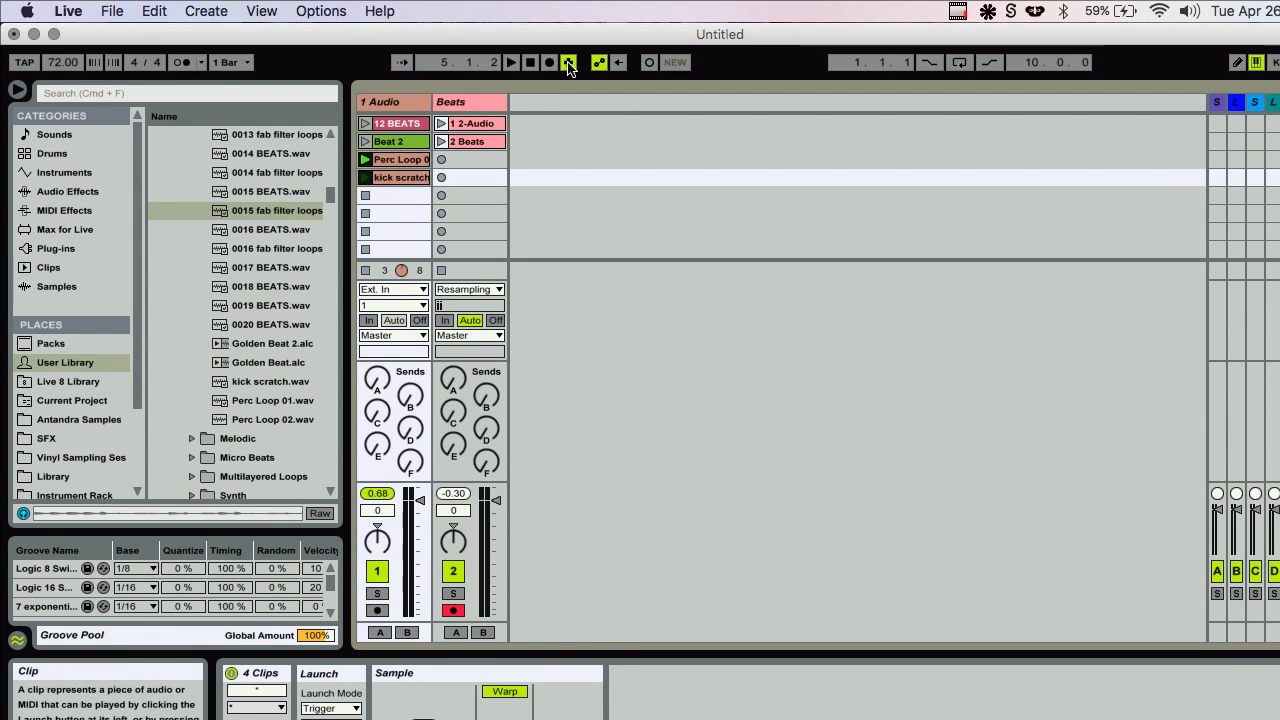
{"action": "left_click", "coordinate": [548, 62]}
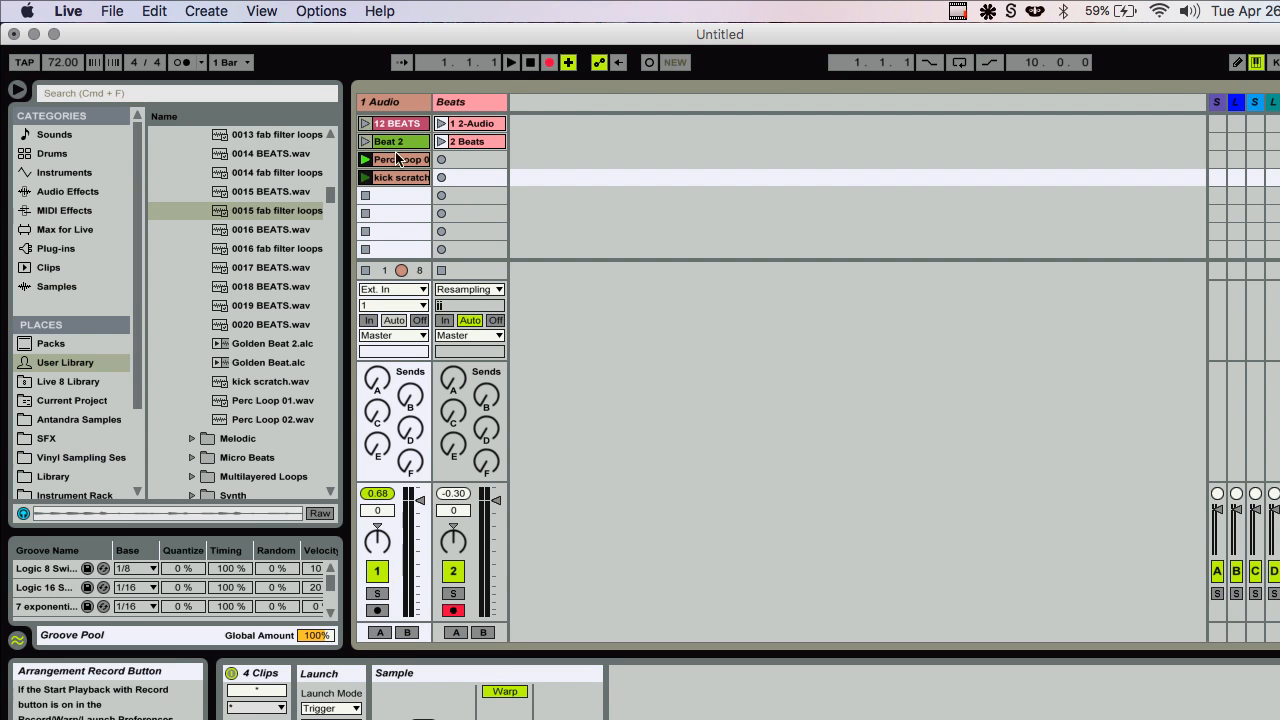
{"action": "left_click", "coordinate": [365, 124]}
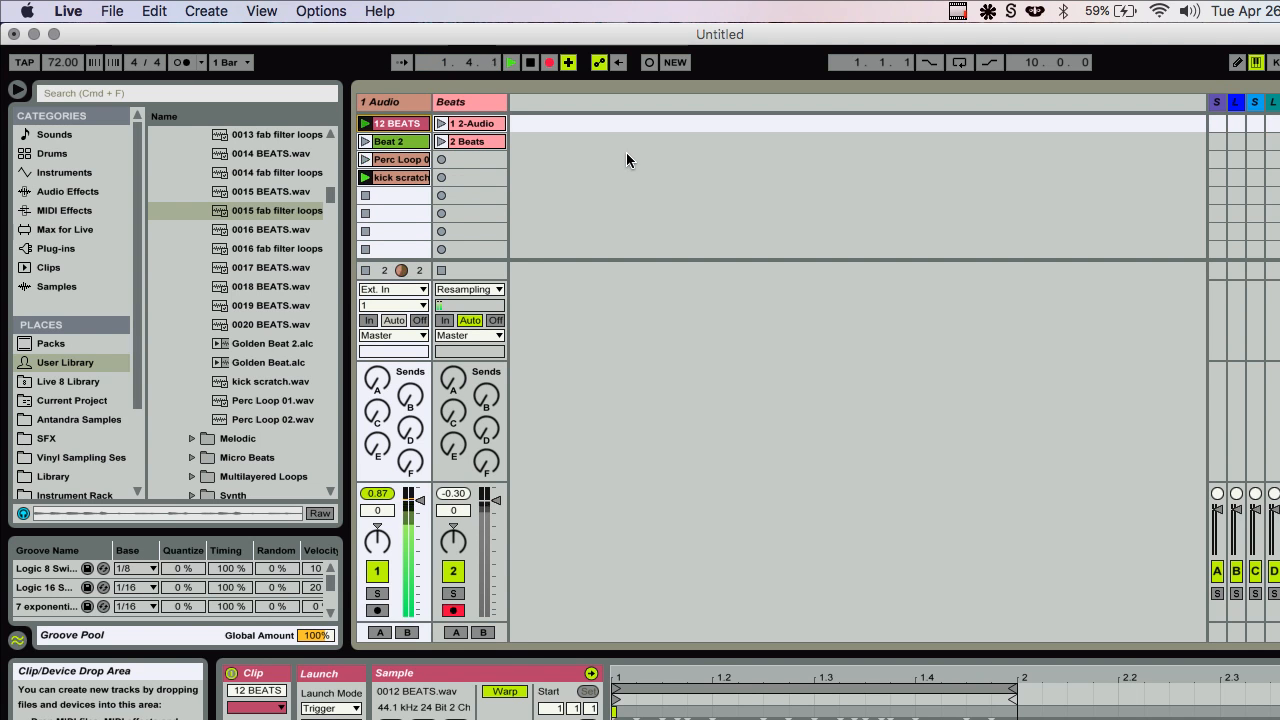
{"action": "key", "text": "Tab"}
{"action": "left_click_drag", "start_coordinate": [370, 105], "coordinate": [372, 106]}
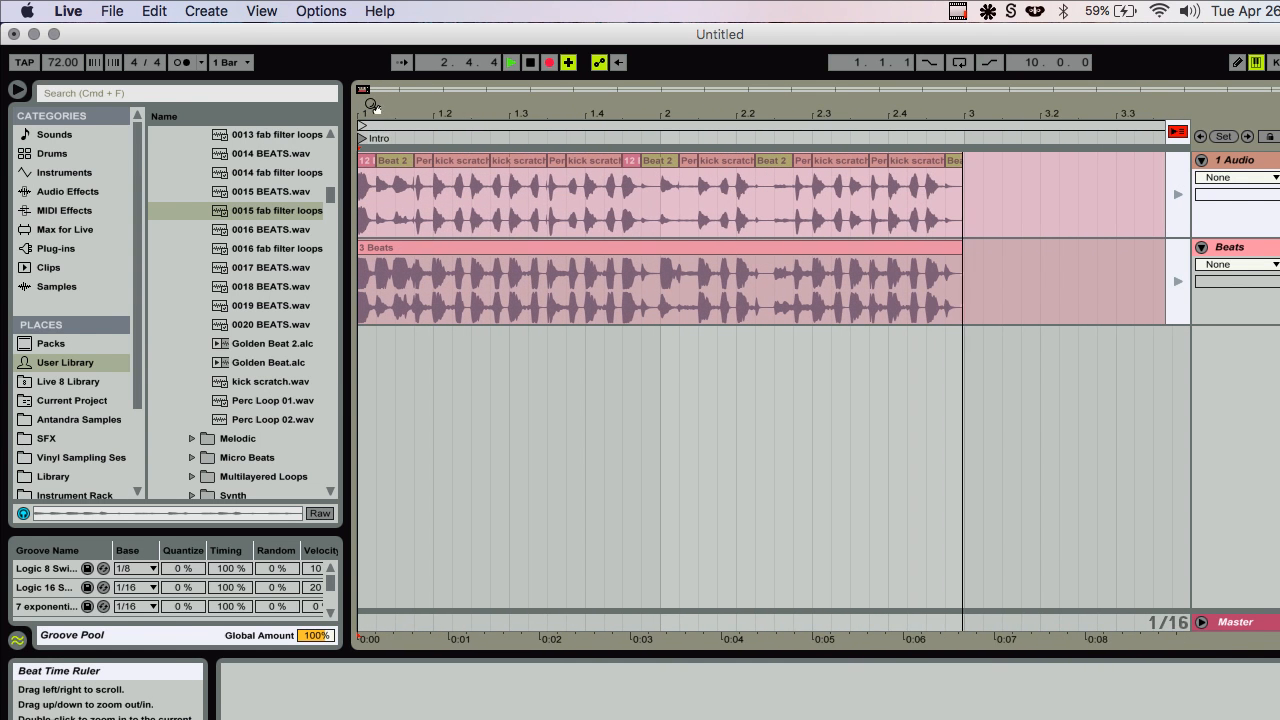
{"action": "left_click_drag", "start_coordinate": [781, 103], "coordinate": [781, 84]}
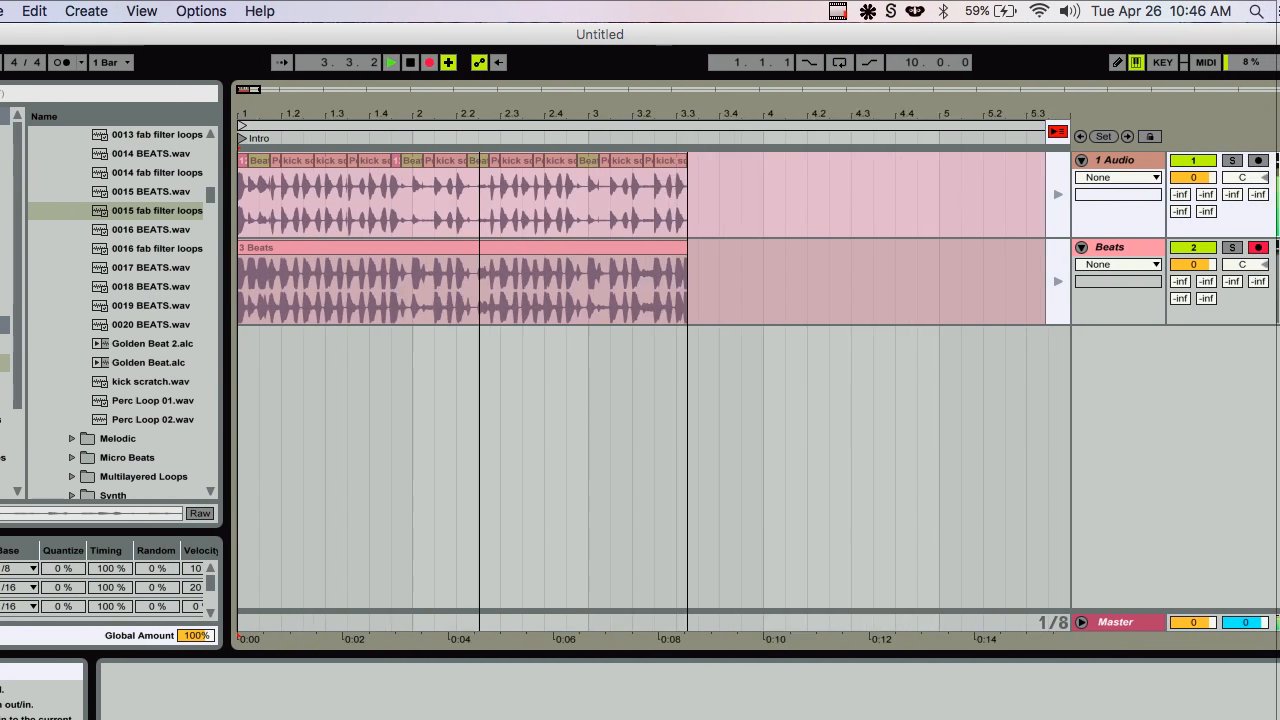
{"action": "left_click_drag", "start_coordinate": [479, 112], "coordinate": [479, 100]}
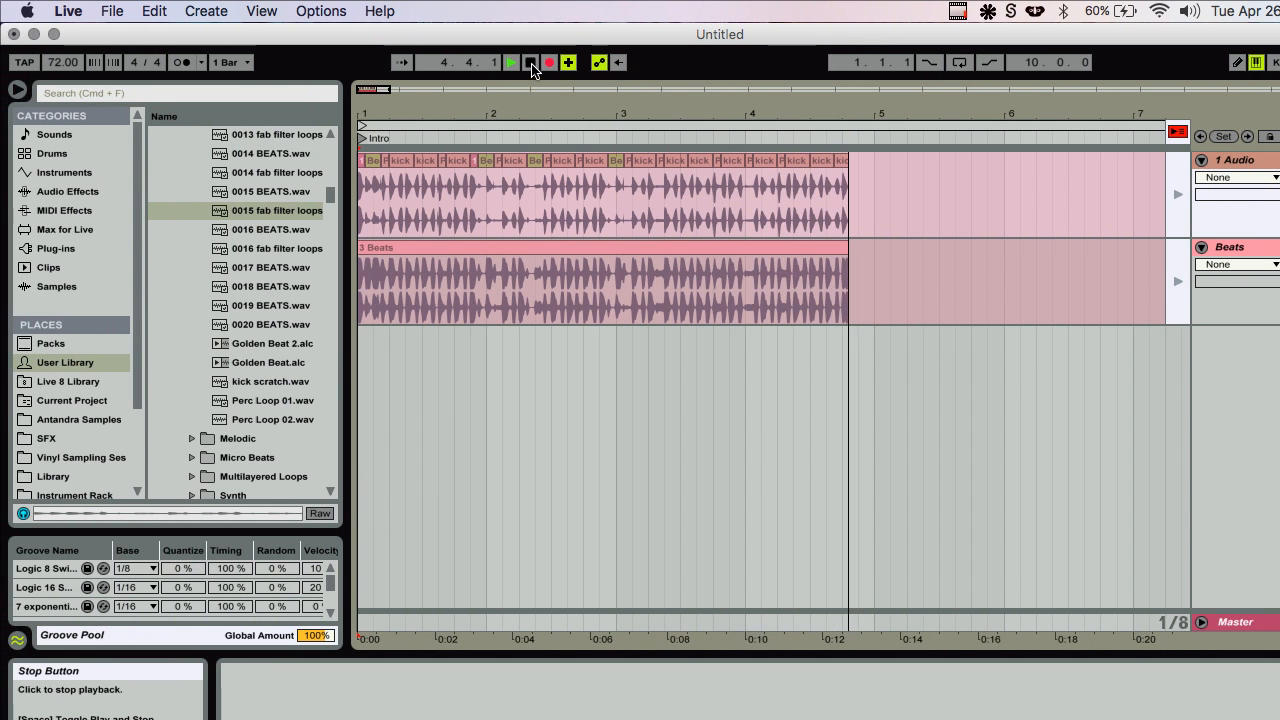
{"action": "left_click", "coordinate": [532, 63]}
Step: Return both tracks to Arrangement playback and delete the excess audio after bar 5 on both of them
{"action": "left_click_drag", "start_coordinate": [718, 111], "coordinate": [731, 123]}
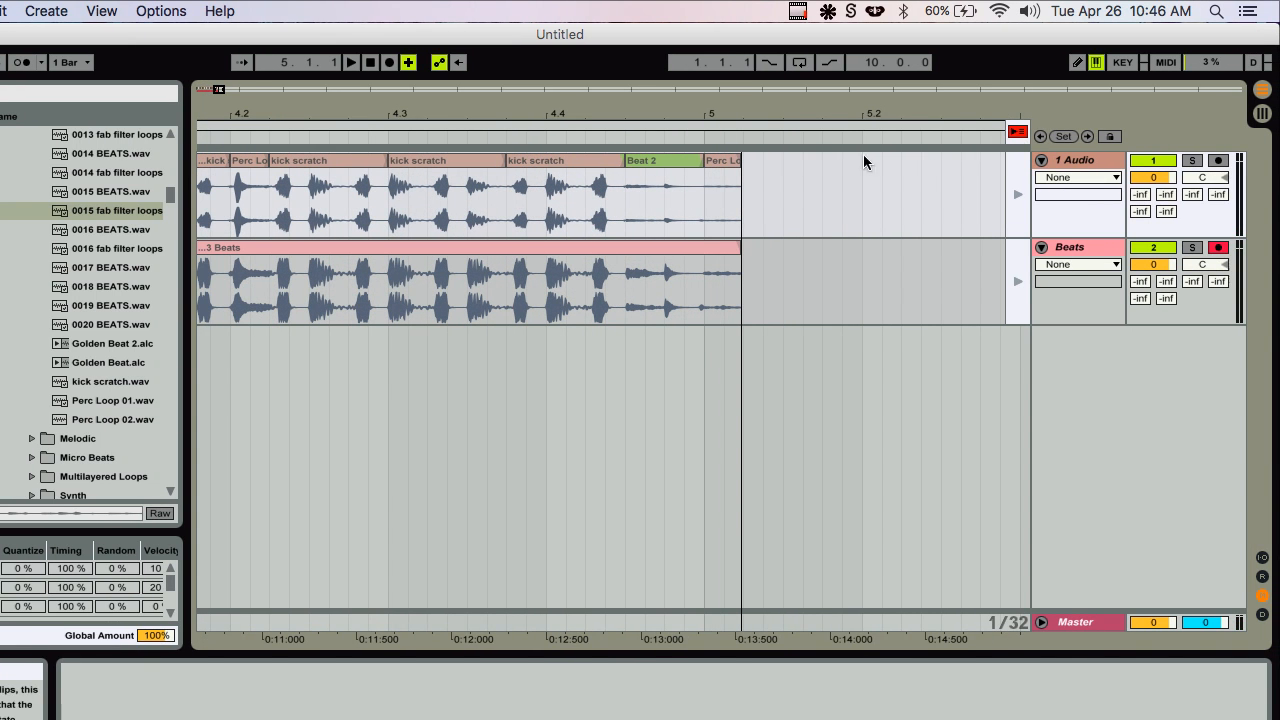
{"action": "left_click", "coordinate": [1018, 133]}
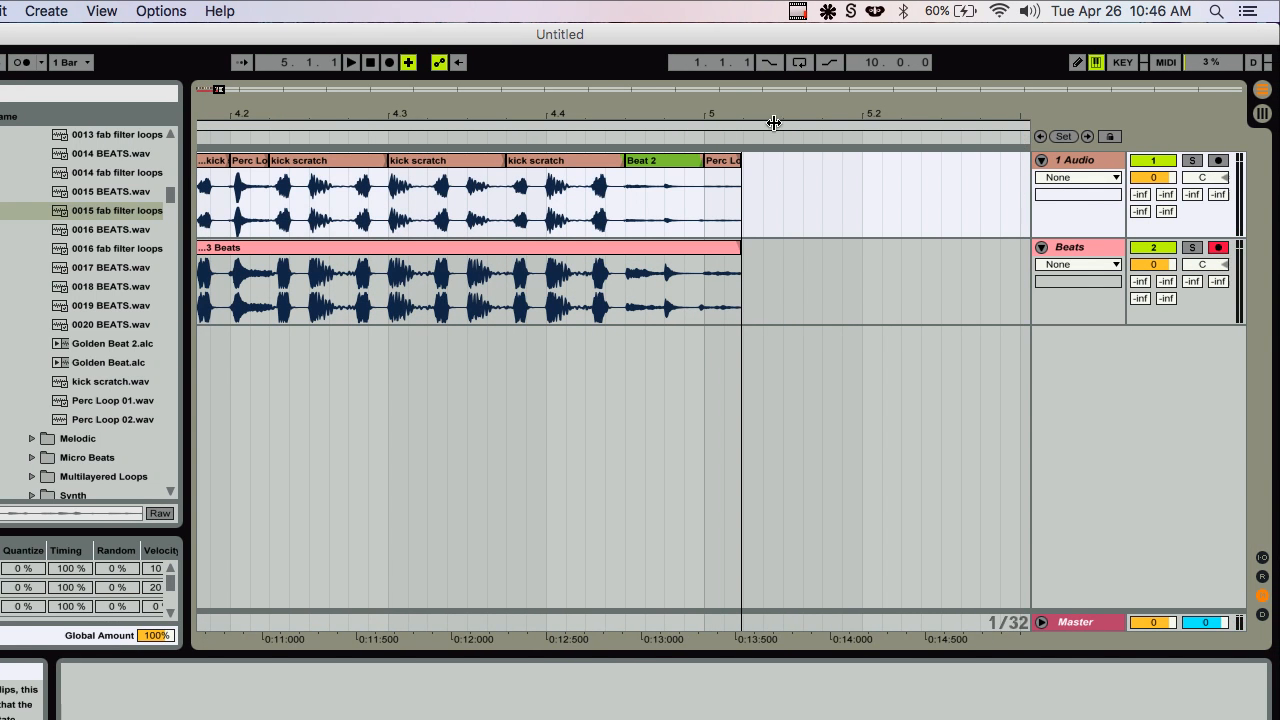
{"action": "left_click", "coordinate": [723, 166]}
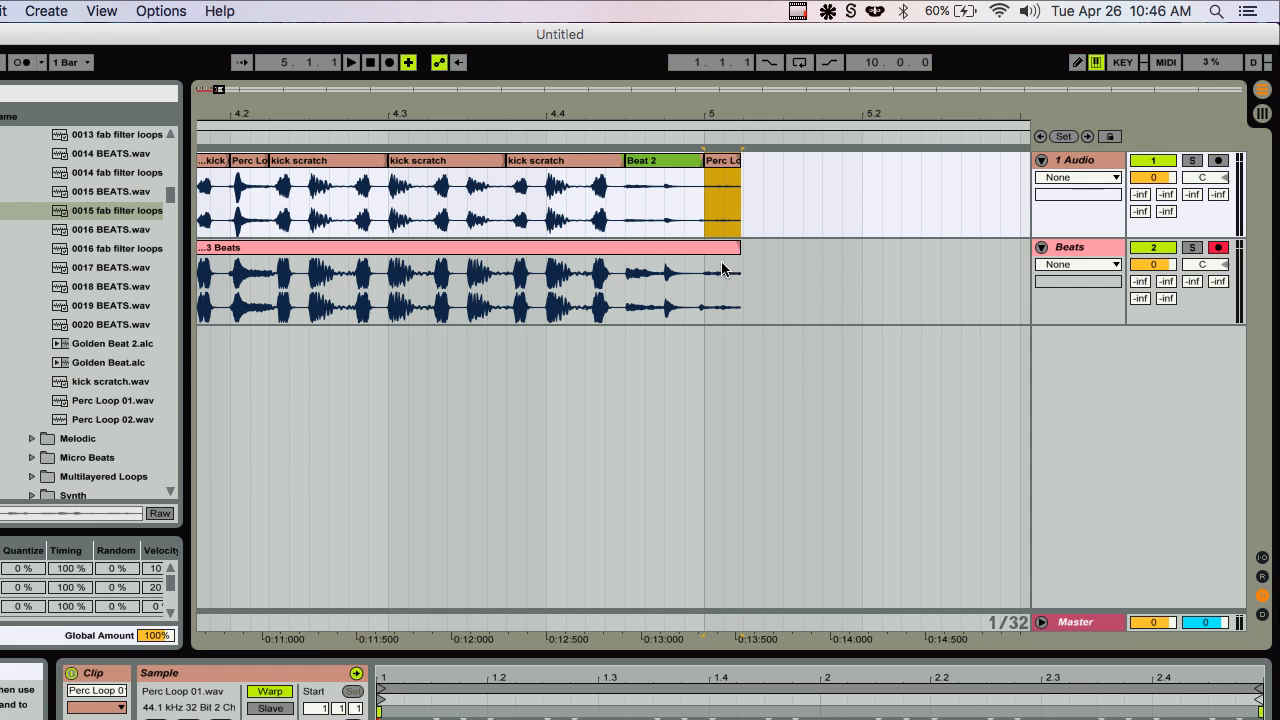
{"action": "left_click", "coordinate": [723, 263], "text": "shift"}
{"action": "key", "text": "Delete"}
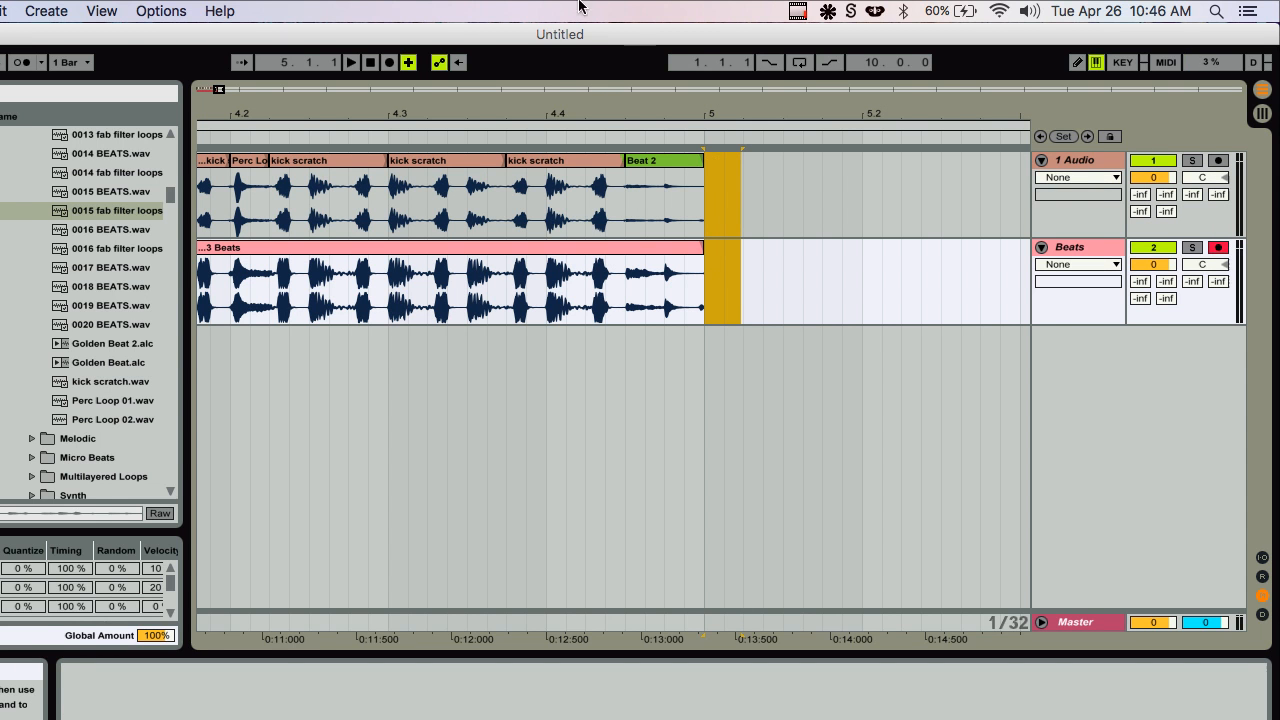
Step: Copy the 3 Beats clip from the Arrangement to the Beats track's third Session slot, and delete it from the Arrangement
{"action": "left_click_drag", "start_coordinate": [497, 112], "coordinate": [478, 25]}
{"action": "left_click", "coordinate": [344, 249]}
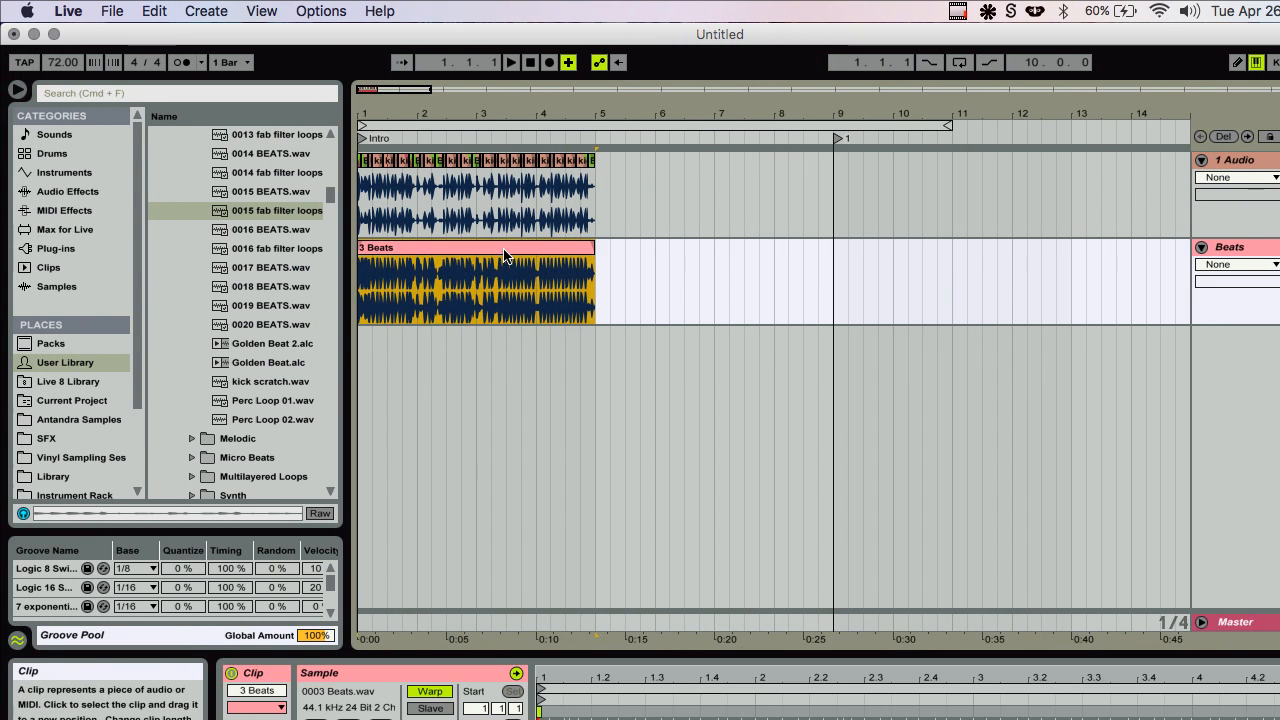
{"action": "key", "text": "Tab"}
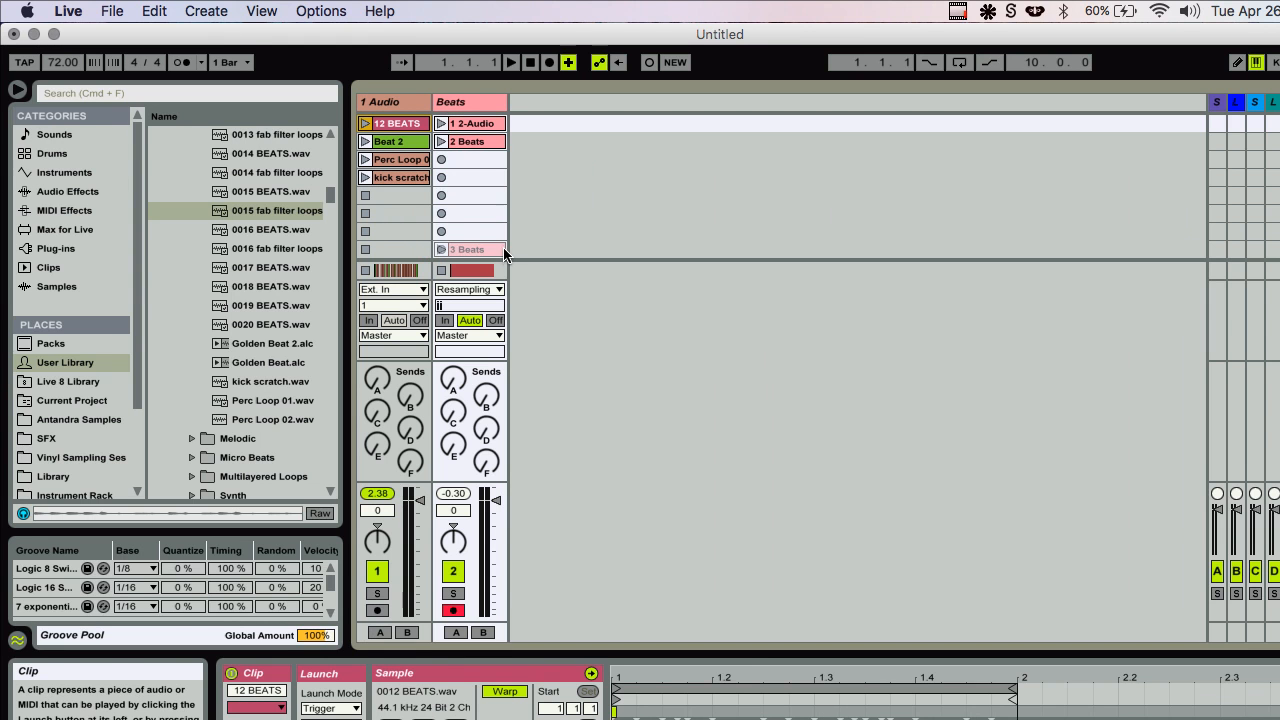
{"action": "left_click_drag", "start_coordinate": [476, 158], "coordinate": [476, 159]}
{"action": "key", "text": "Tab"}
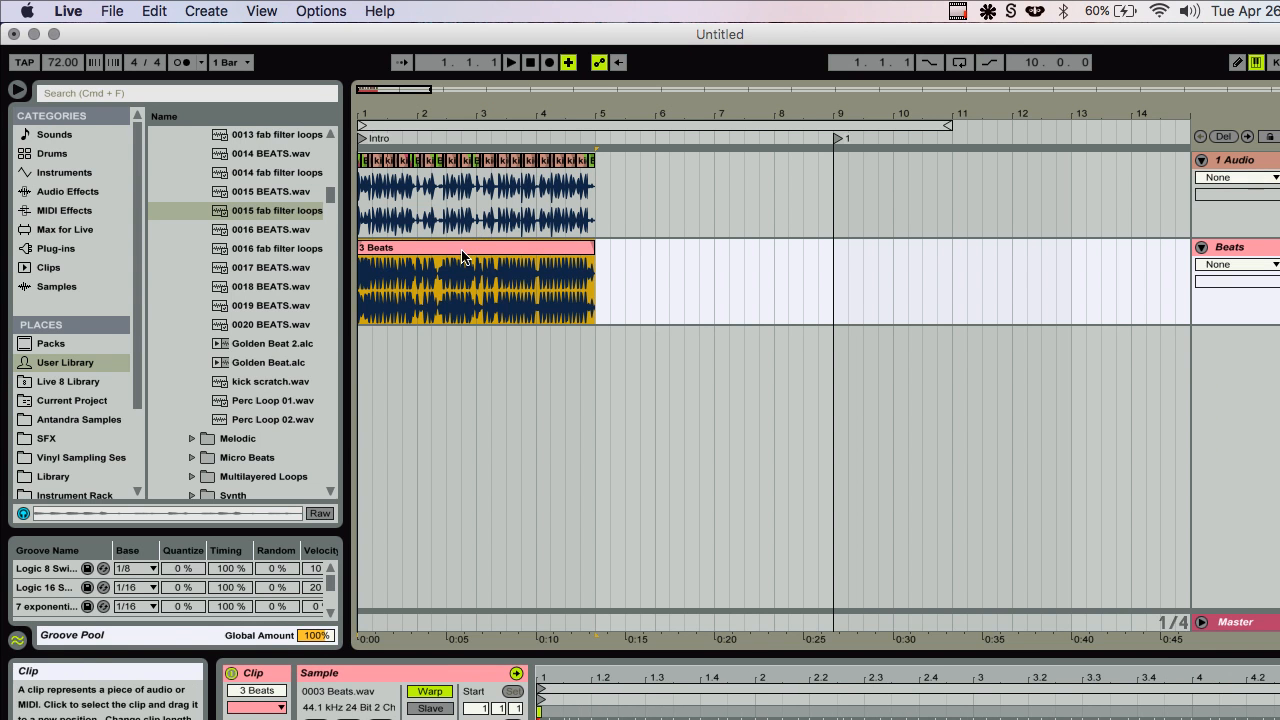
{"action": "key", "text": "Delete"}
Step: Extend the Perc Loop 01 clip that ends at 1.2 in the Arrangement to 1.2.3, and split it at 1.2
{"action": "left_click_drag", "start_coordinate": [380, 112], "coordinate": [380, 200]}
{"action": "left_click_drag", "start_coordinate": [475, 112], "coordinate": [571, 162]}
{"action": "left_click_drag", "start_coordinate": [465, 160], "coordinate": [579, 164]}
{"action": "left_click_drag", "start_coordinate": [512, 114], "coordinate": [512, 99]}
{"action": "left_click", "coordinate": [478, 183]}
{"action": "key", "text": "super+e"}
Step: Reverse the Perc Loop 01 segment from 1.2 to 1.2.3 and start playback to hear it
{"action": "left_click", "coordinate": [482, 162]}
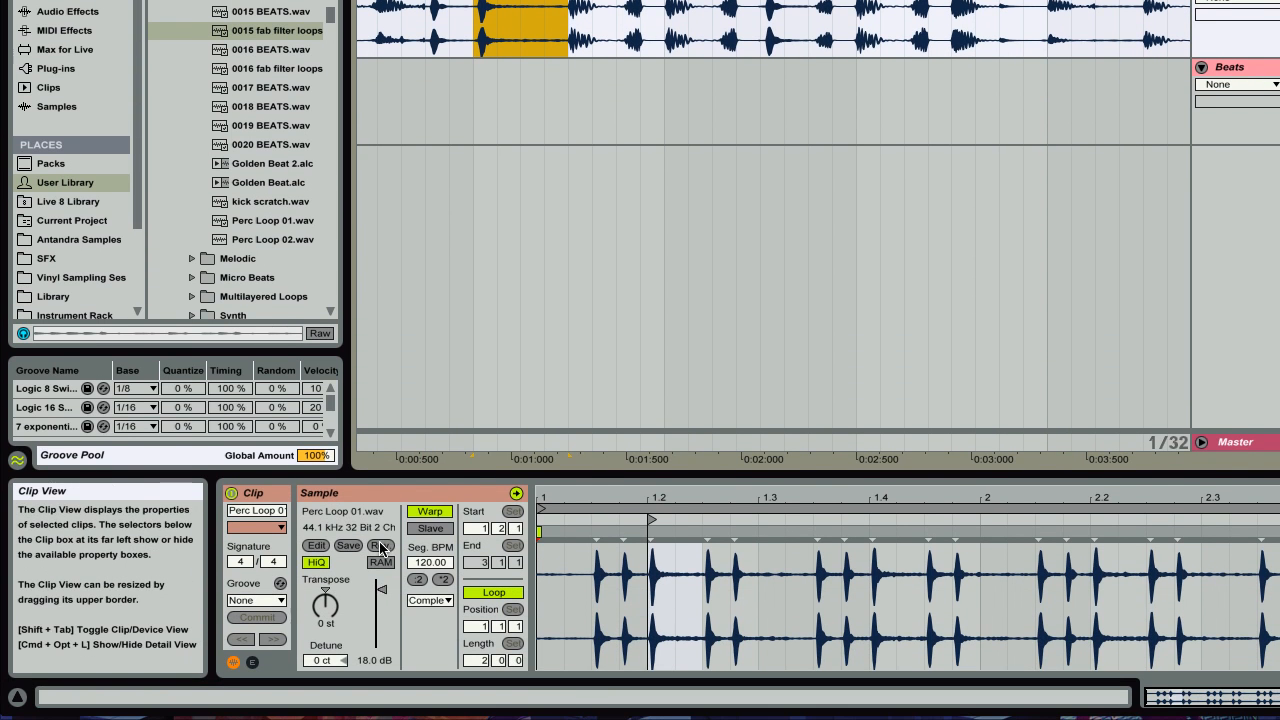
{"action": "left_click", "coordinate": [381, 546]}
{"action": "key", "text": "space"}
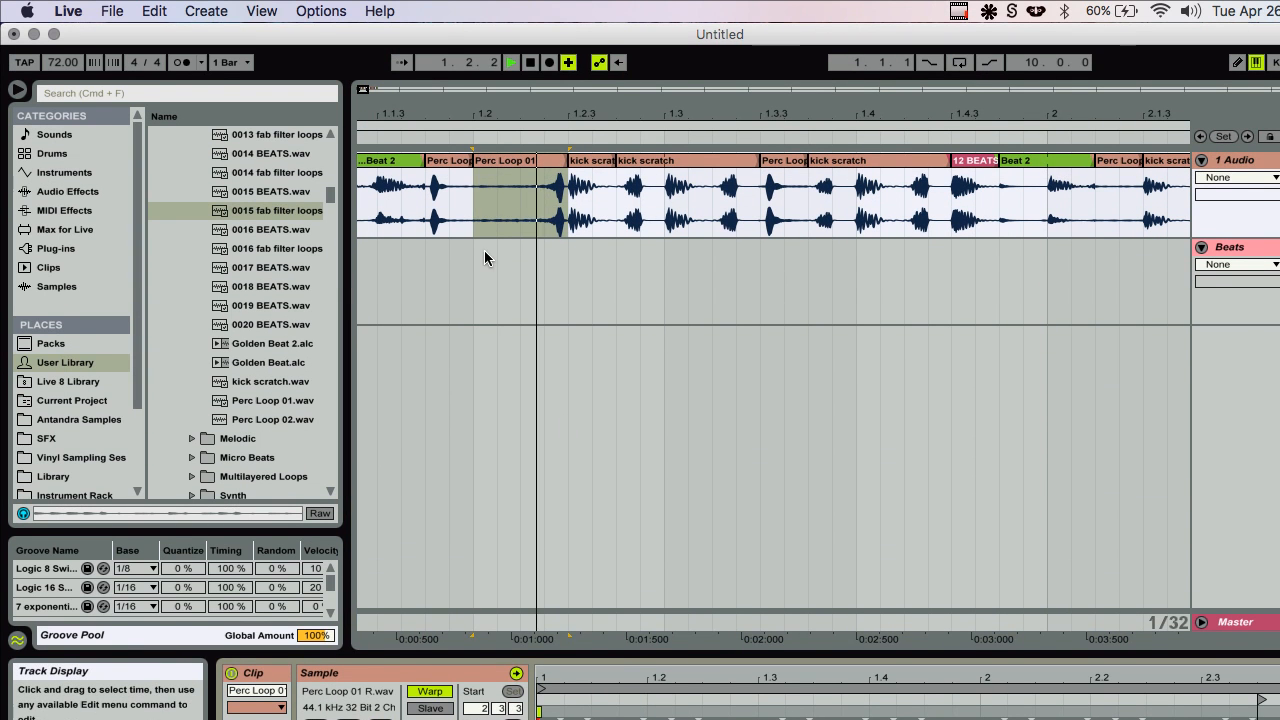
Step: Play the Arrangement from the beginning to audition the reversed segment in context, and stop playback
{"action": "left_click_drag", "start_coordinate": [513, 121], "coordinate": [513, 55]}
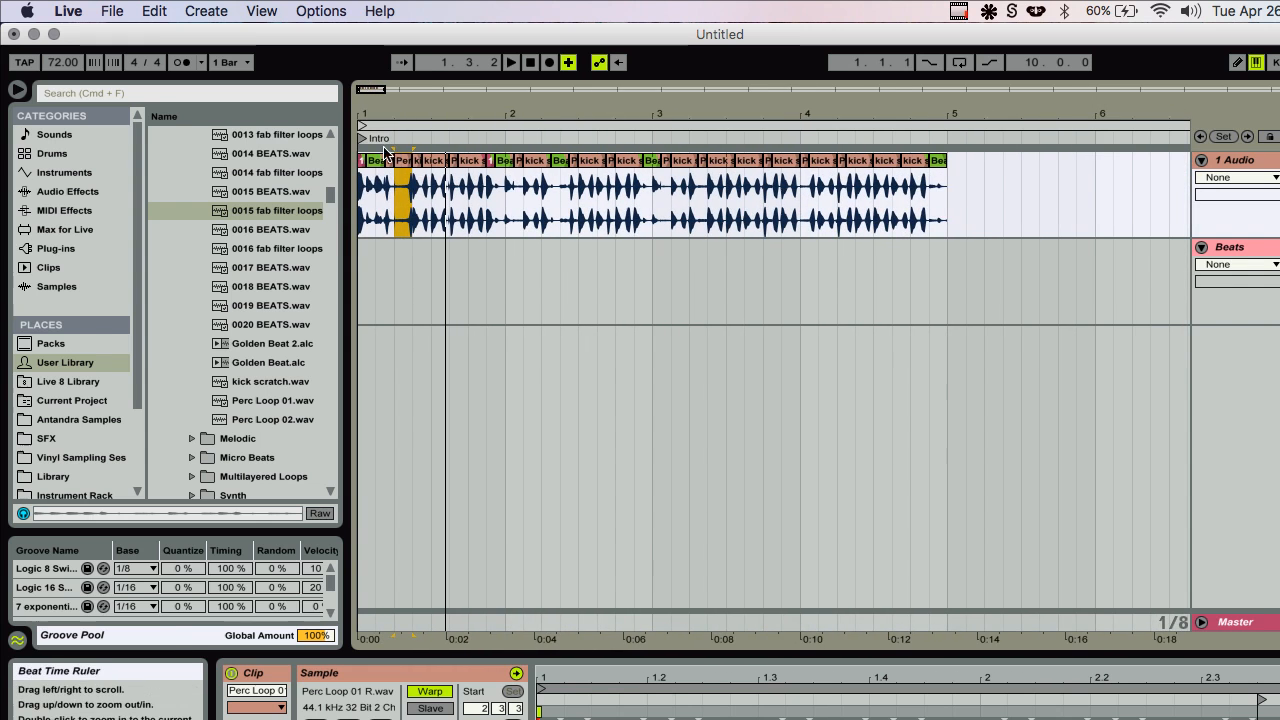
{"action": "left_click", "coordinate": [359, 190]}
{"action": "left_click_drag", "start_coordinate": [422, 116], "coordinate": [501, 116]}
{"action": "left_click", "coordinate": [505, 126]}
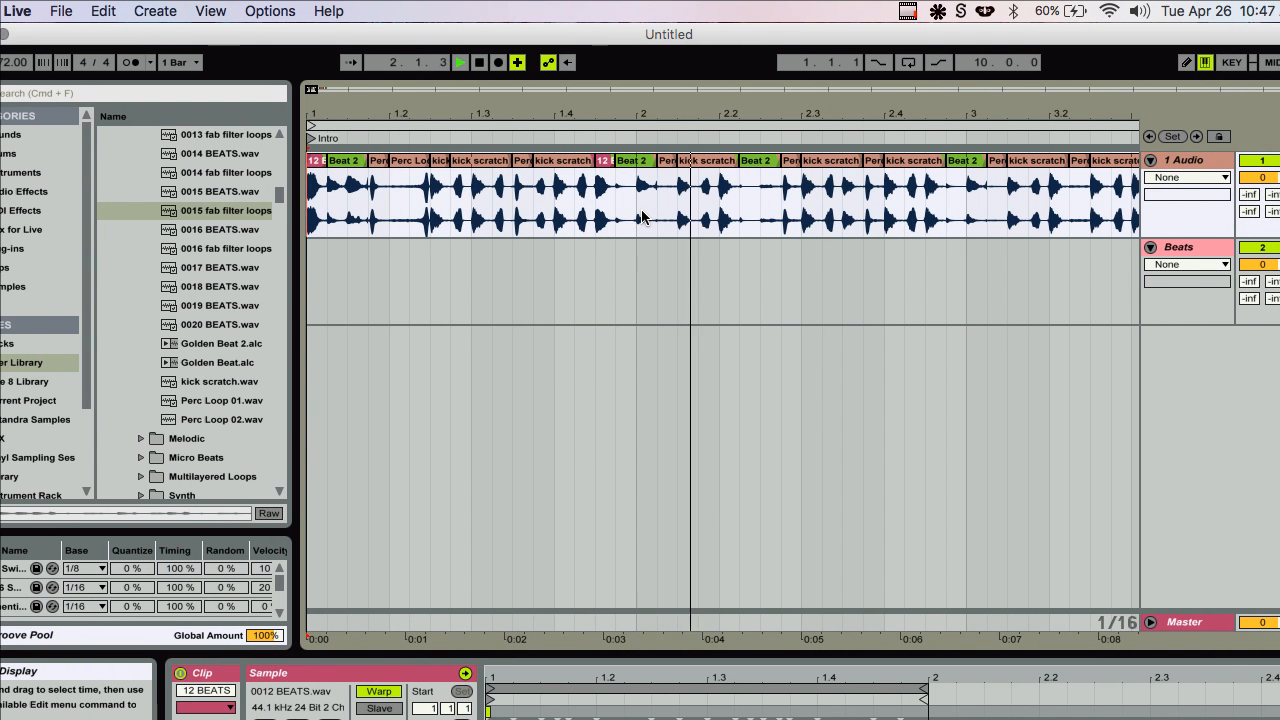
{"action": "left_click_drag", "start_coordinate": [441, 116], "coordinate": [441, 67]}
{"action": "key", "text": "space"}
Step: Return to Session View and set Follow Action A to Other for all four clips in the first track
{"action": "key", "text": "Tab"}
{"action": "left_click", "coordinate": [395, 177]}
{"action": "left_click", "coordinate": [393, 124], "text": "shift"}
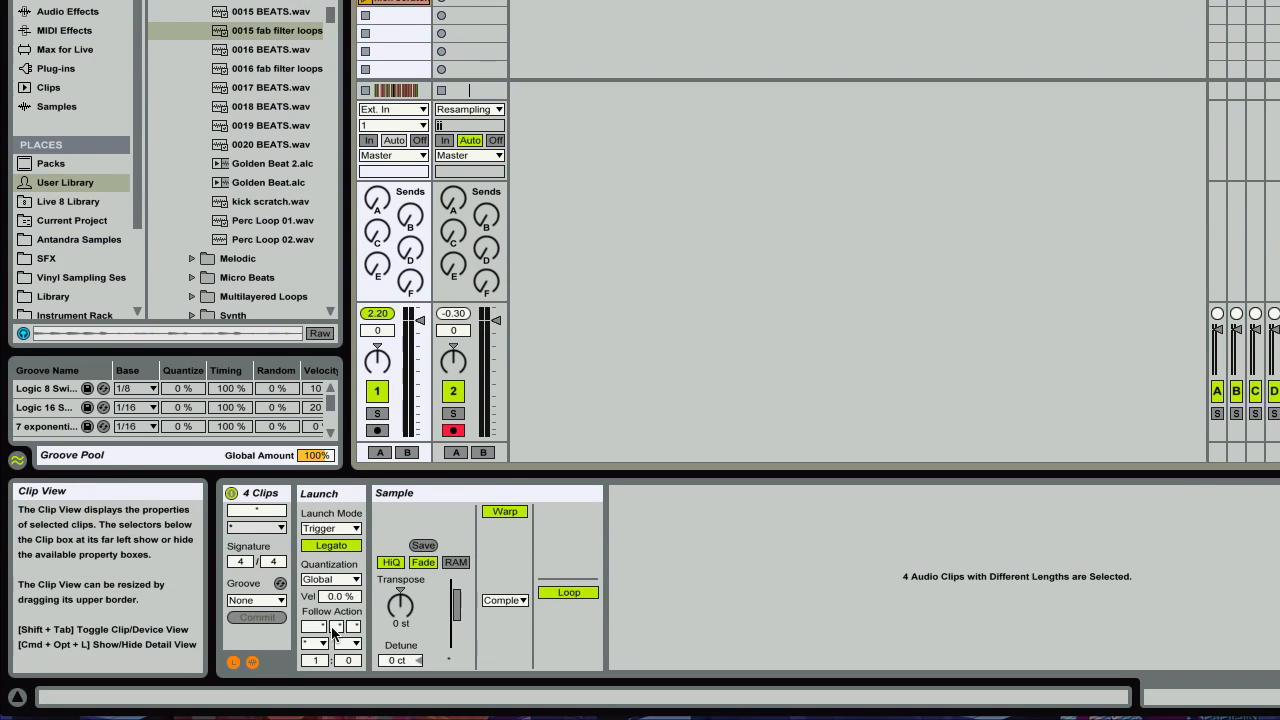
{"action": "left_click", "coordinate": [315, 643]}
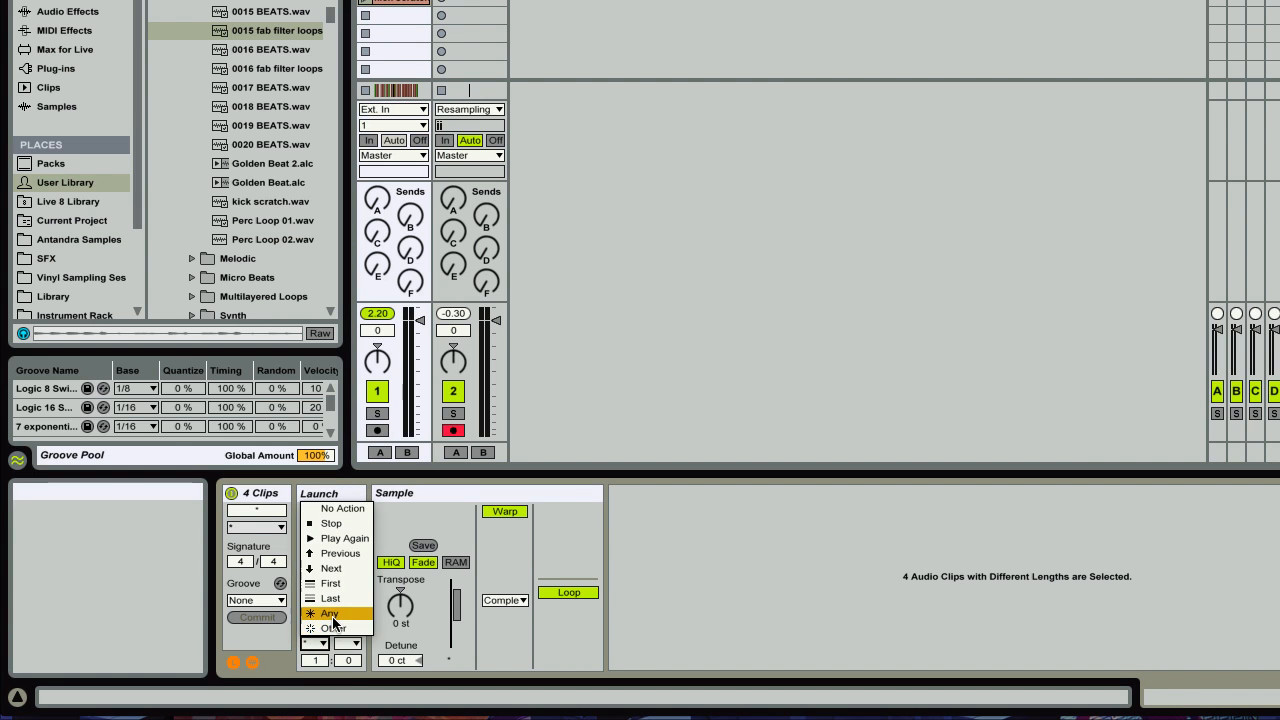
{"action": "left_click", "coordinate": [333, 618]}
Step: Set Follow Action B to Play Again with chances of 1:1 for the four selected clips, and launch 12 BEATS to audition them
{"action": "left_click", "coordinate": [347, 644]}
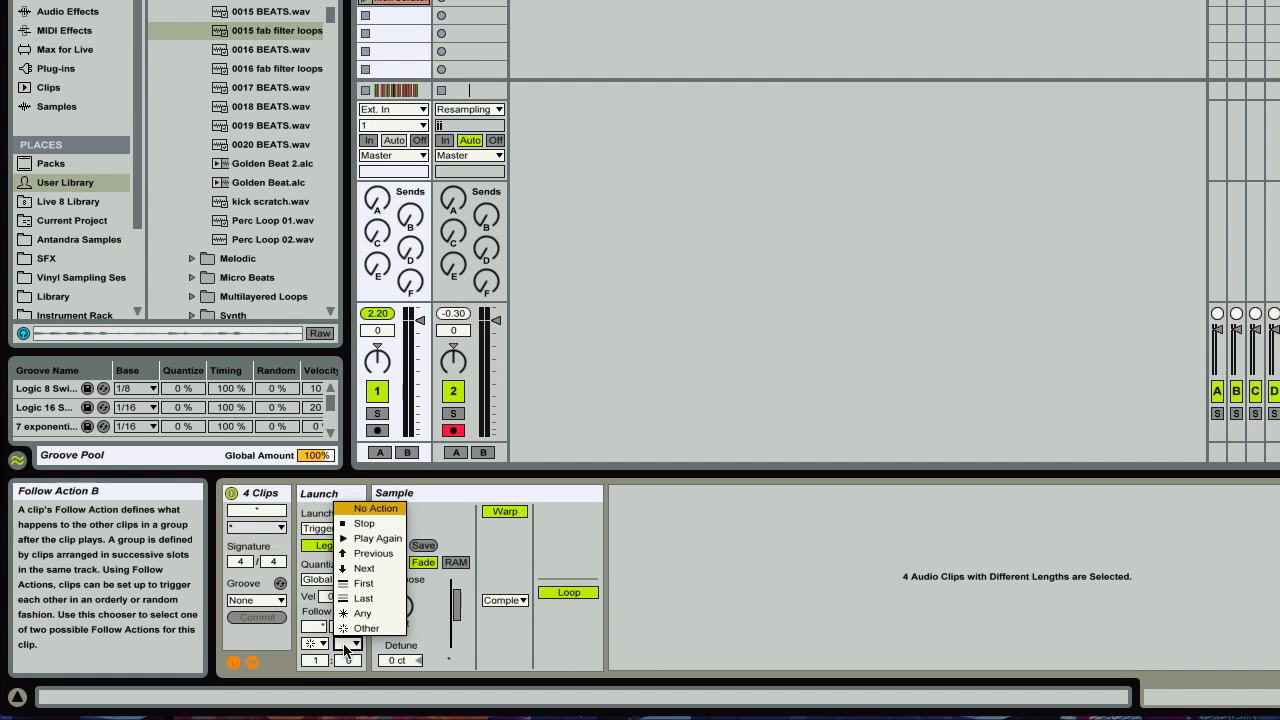
{"action": "left_click", "coordinate": [346, 646]}
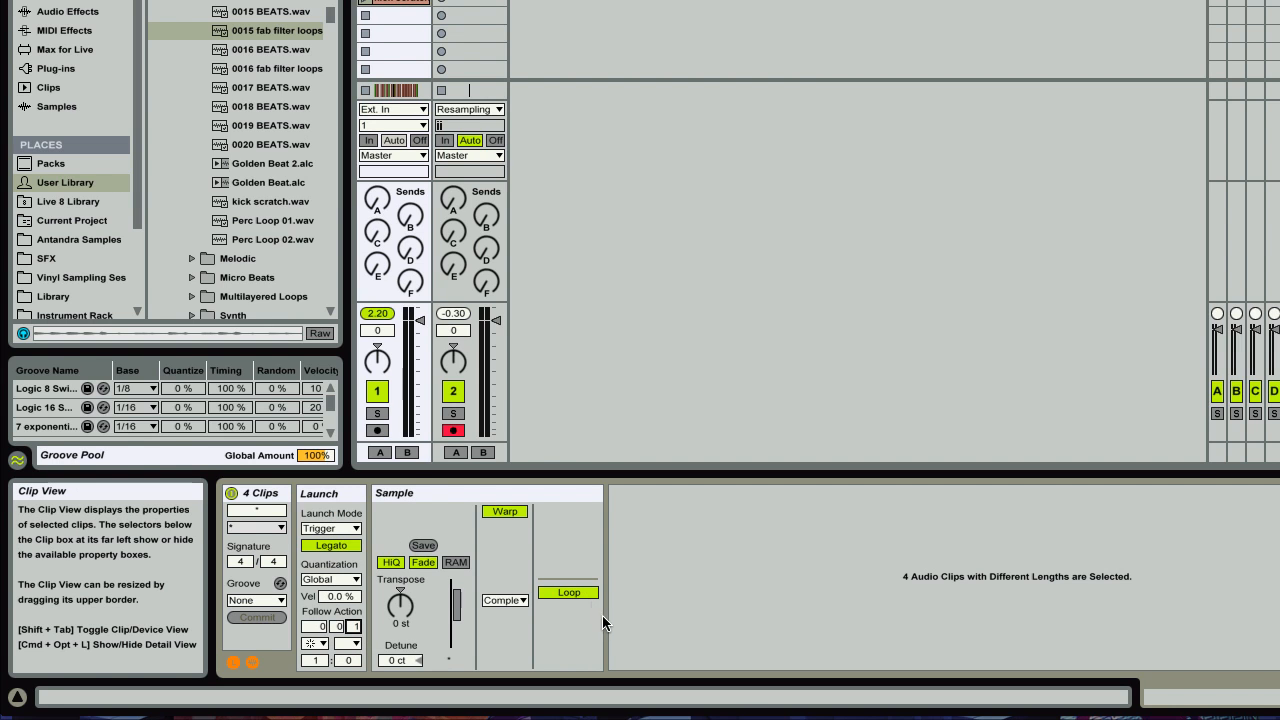
{"action": "left_click", "coordinate": [338, 645]}
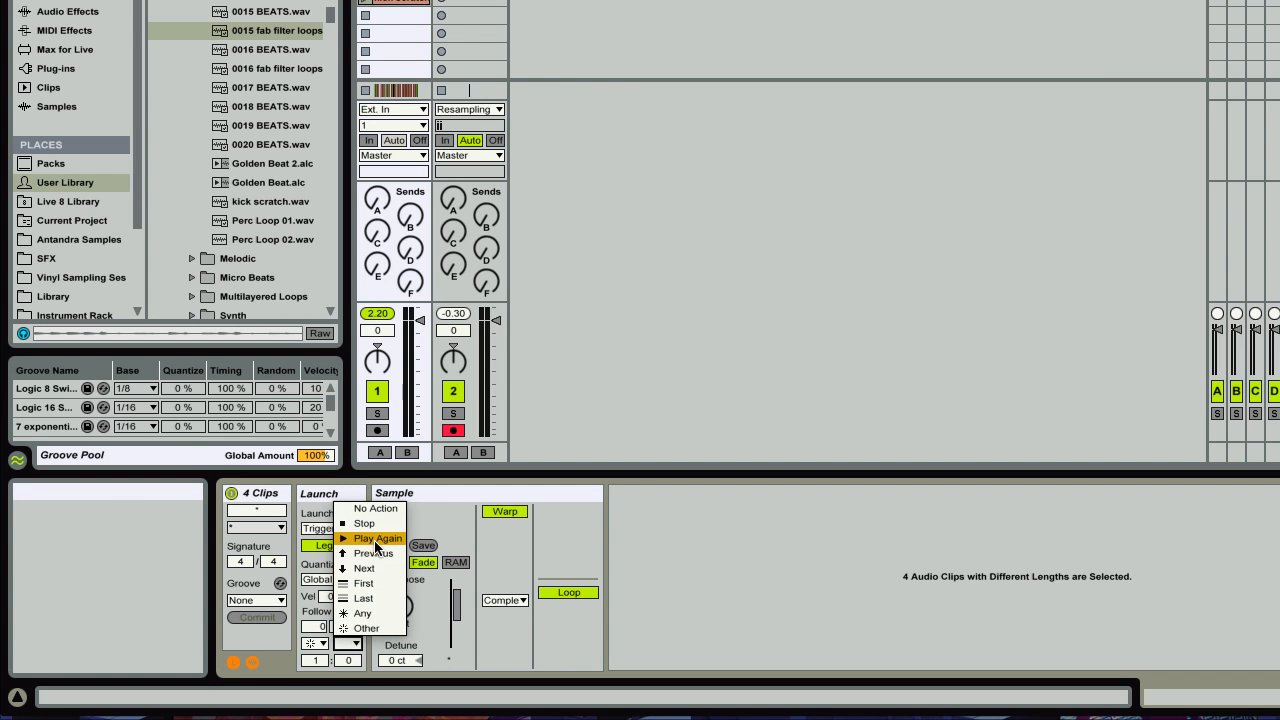
{"action": "left_click", "coordinate": [651, 585]}
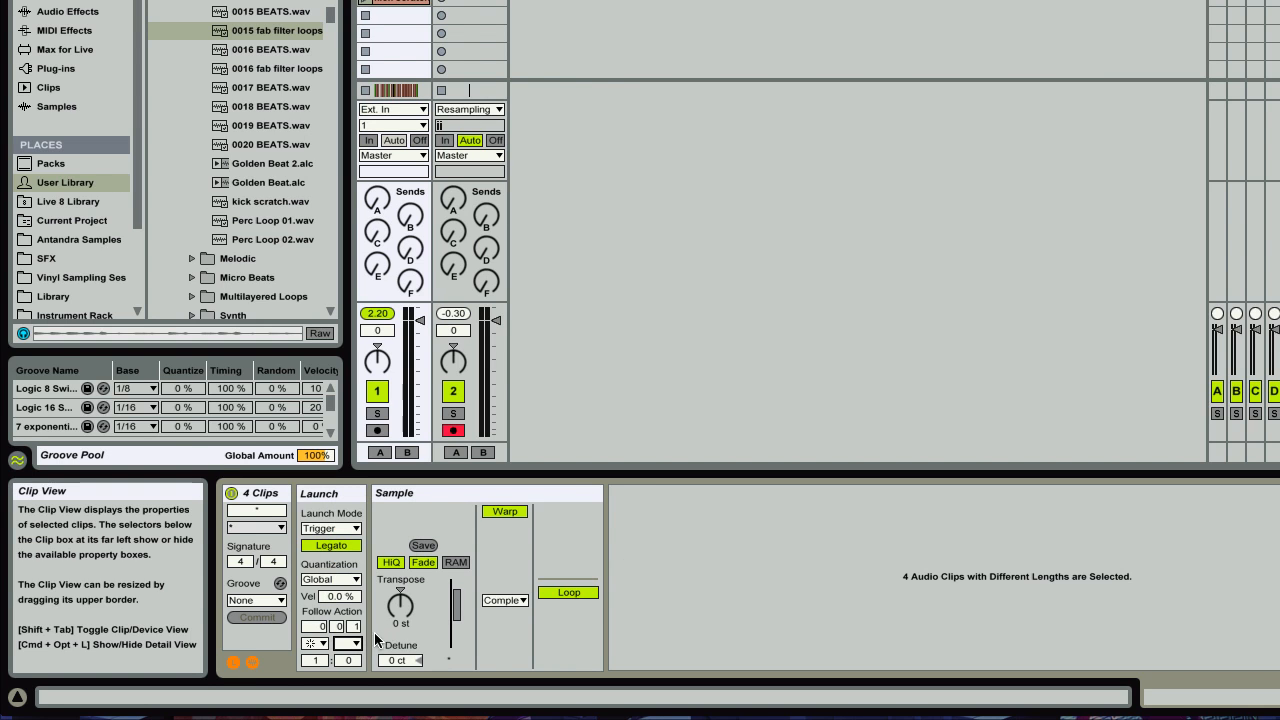
{"action": "left_click", "coordinate": [341, 643]}
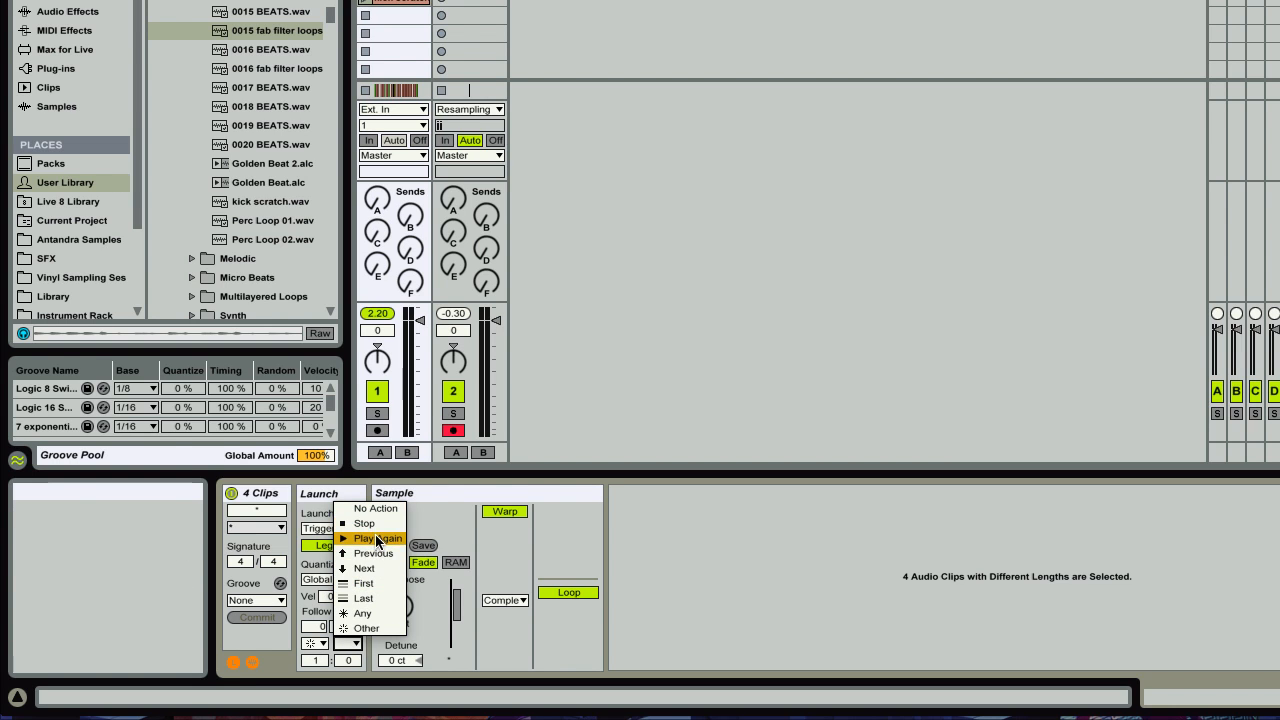
{"action": "left_click", "coordinate": [377, 539]}
{"action": "left_click_drag", "start_coordinate": [348, 660], "coordinate": [348, 651]}
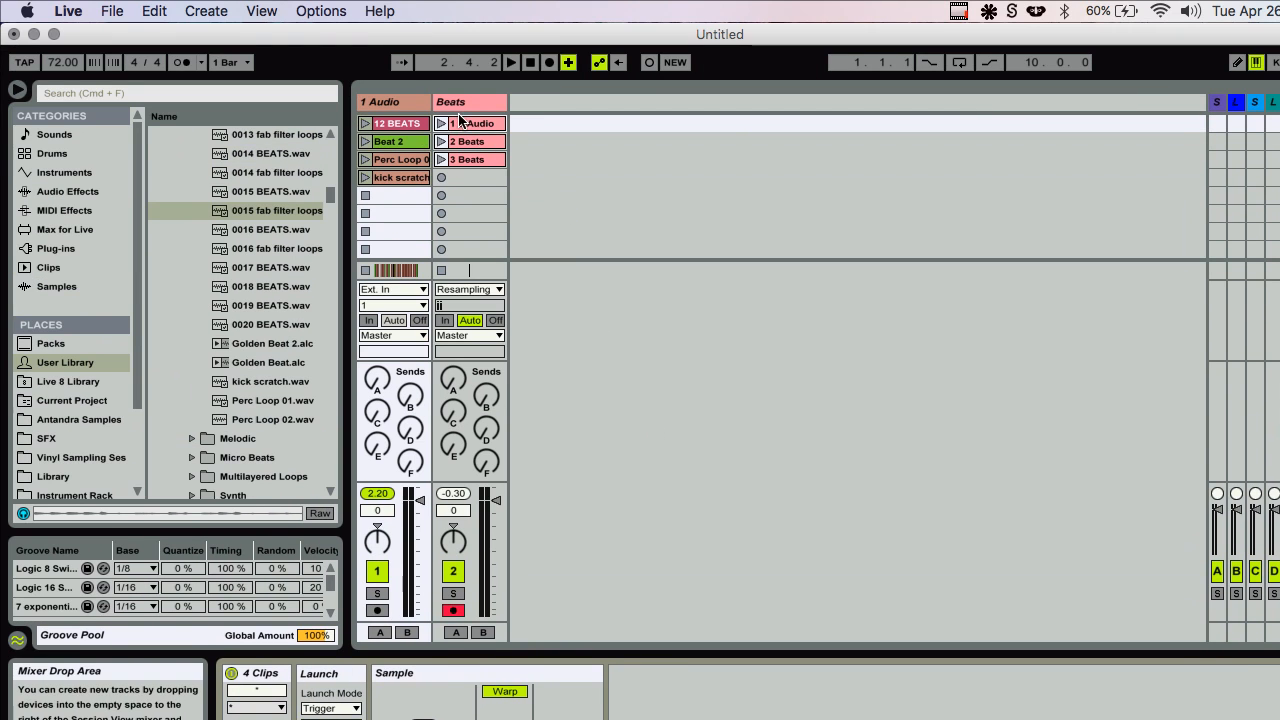
{"action": "left_click", "coordinate": [366, 124]}
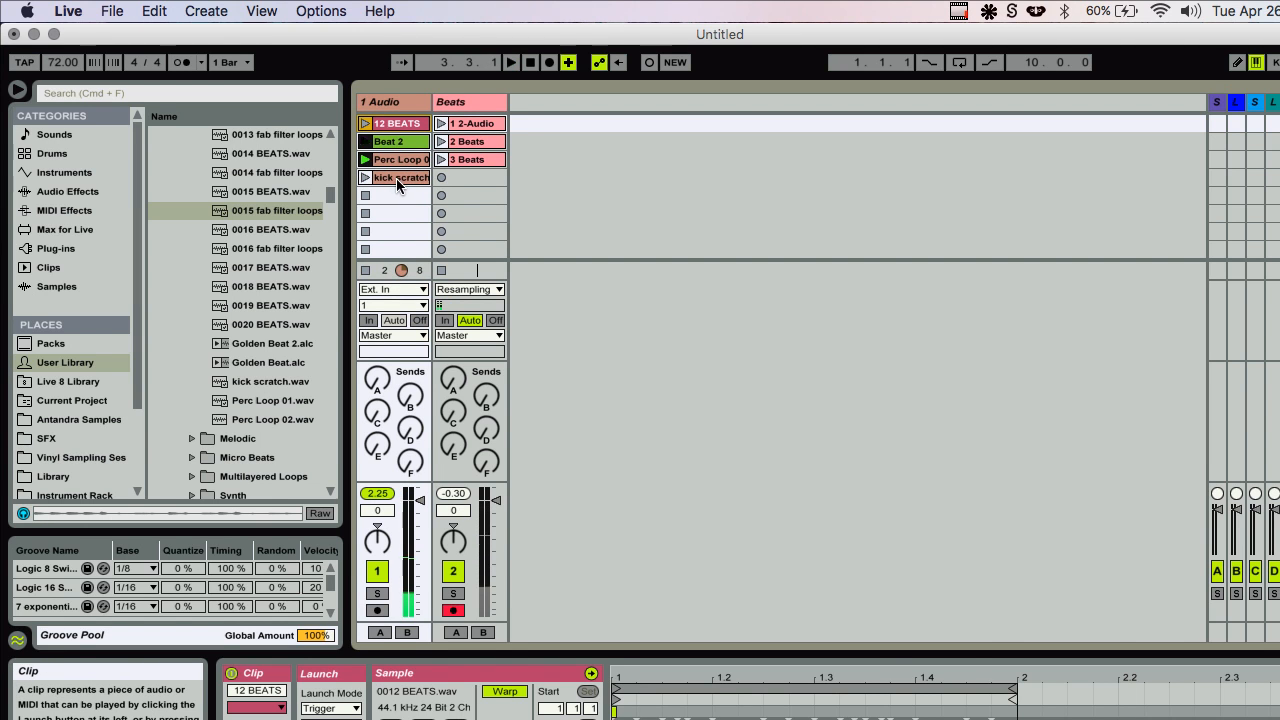
Step: Set Follow Action B to No Action and Follow Action A to Any for all four clips in the first track, and launch 12 BEATS
{"action": "left_click", "coordinate": [397, 178], "text": "shift"}
{"action": "left_click", "coordinate": [350, 643]}
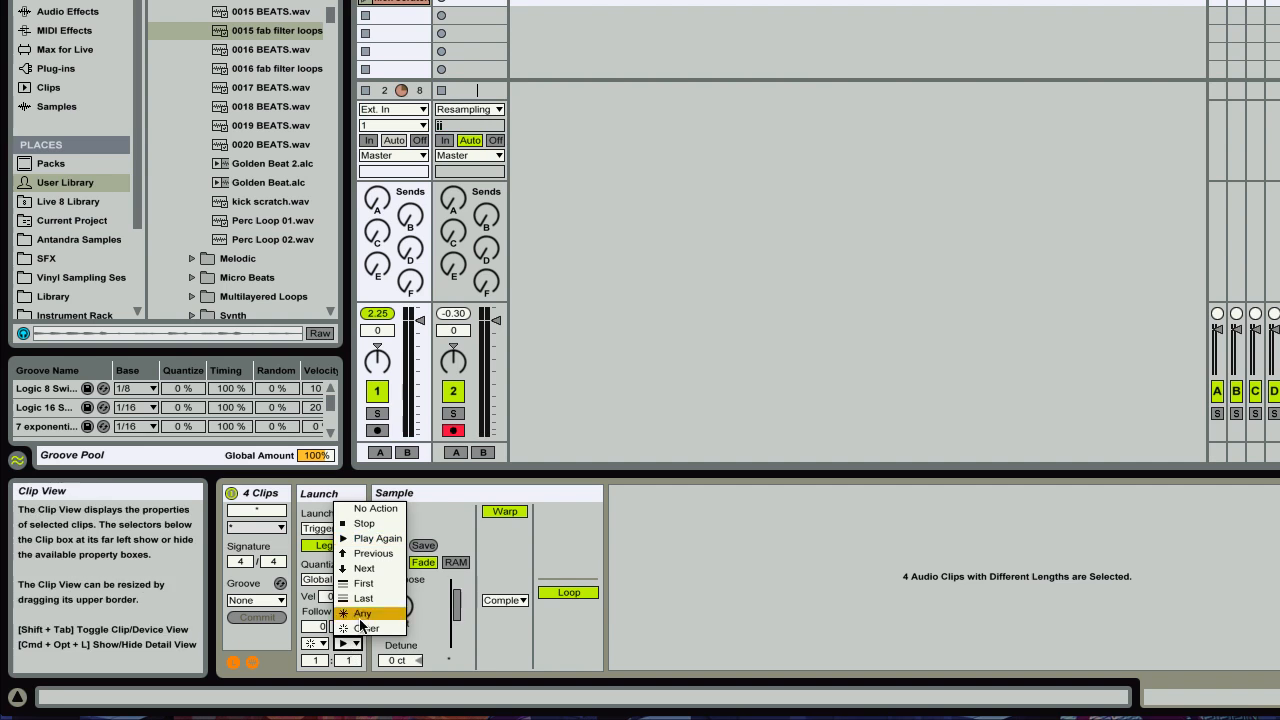
{"action": "left_click", "coordinate": [362, 509]}
{"action": "left_click", "coordinate": [313, 644]}
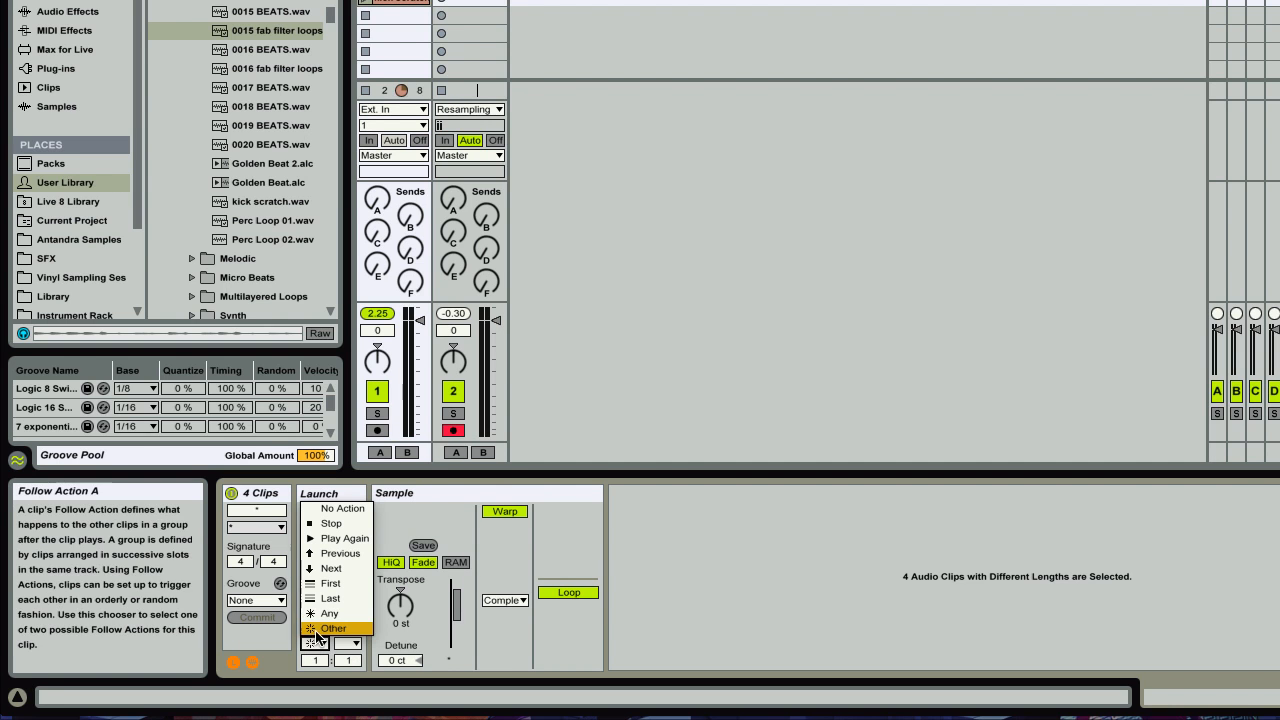
{"action": "left_click", "coordinate": [328, 612]}
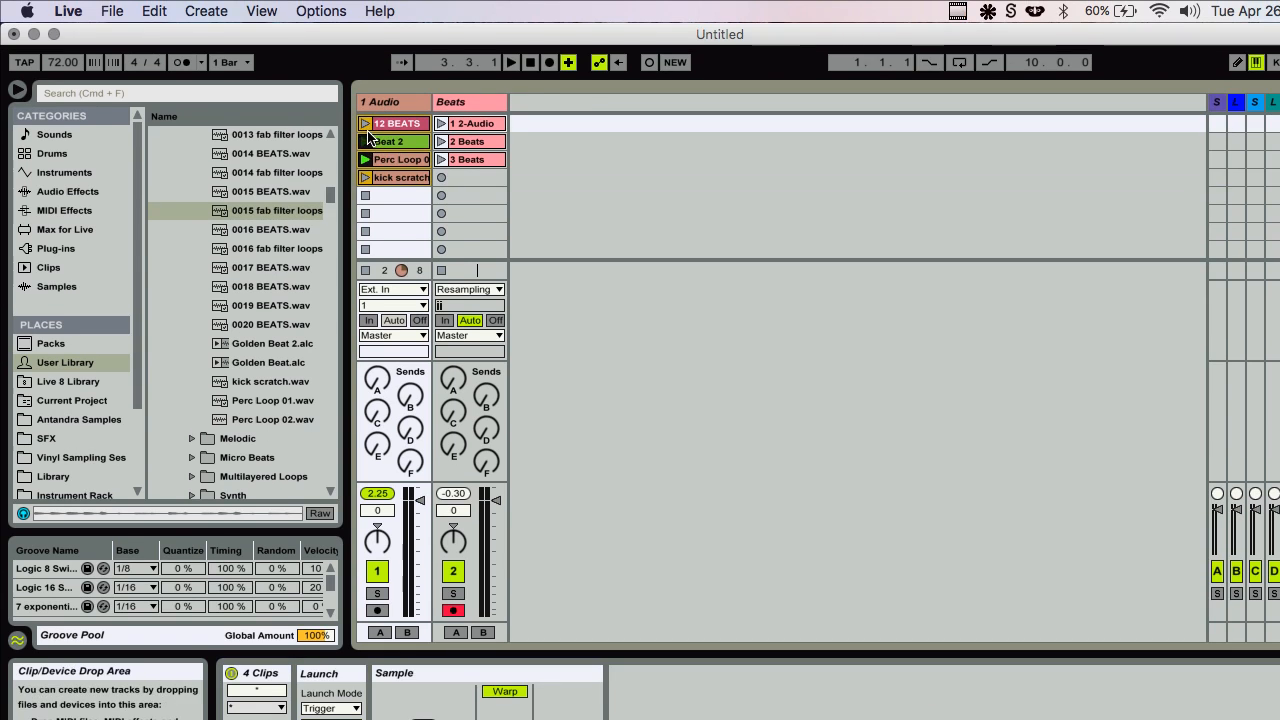
{"action": "left_click", "coordinate": [366, 124]}
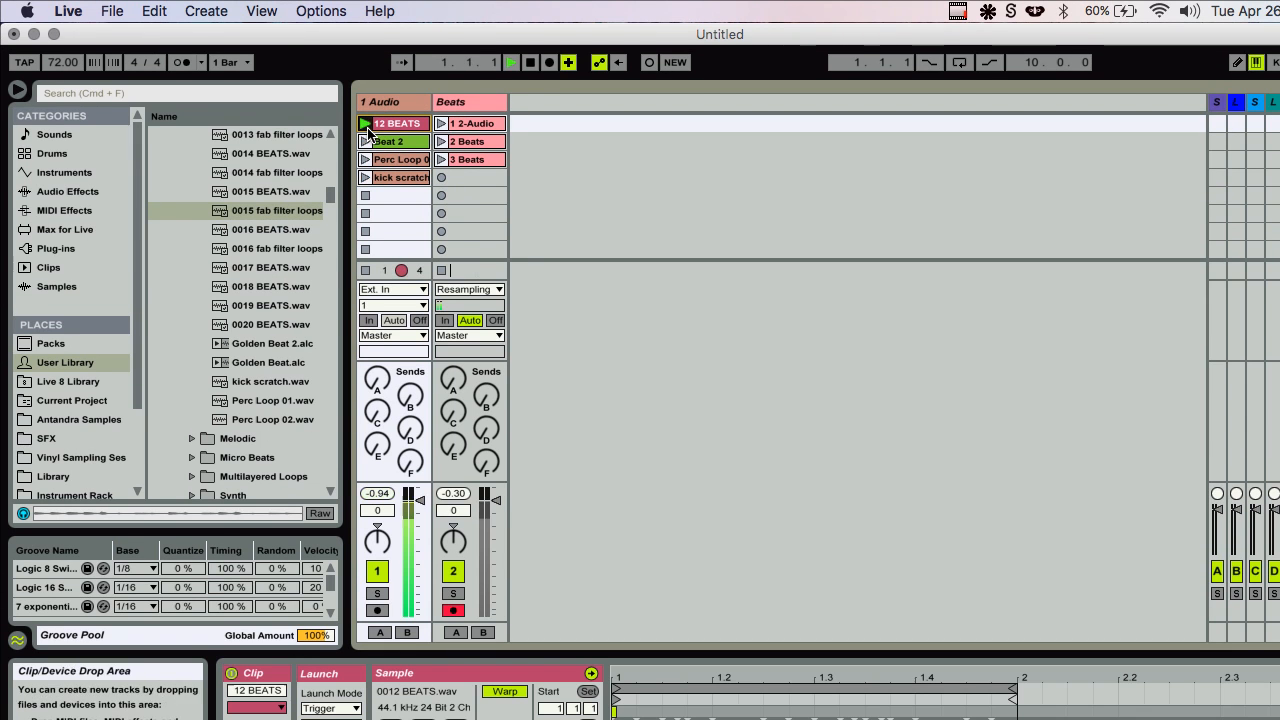
Step: Set Follow Action Chance B to 0 for all four clips, and launch 12 BEATS to hear the random switching
{"action": "left_click", "coordinate": [384, 178], "text": "shift"}
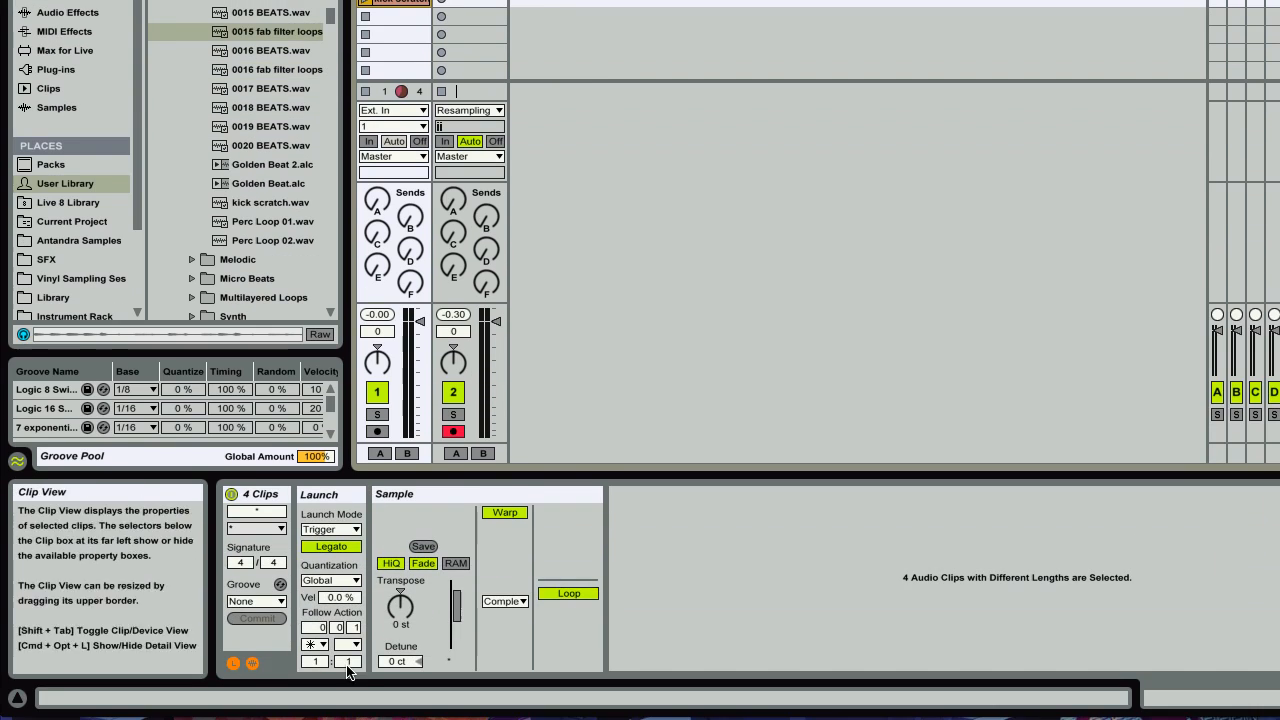
{"action": "left_click", "coordinate": [347, 664]}
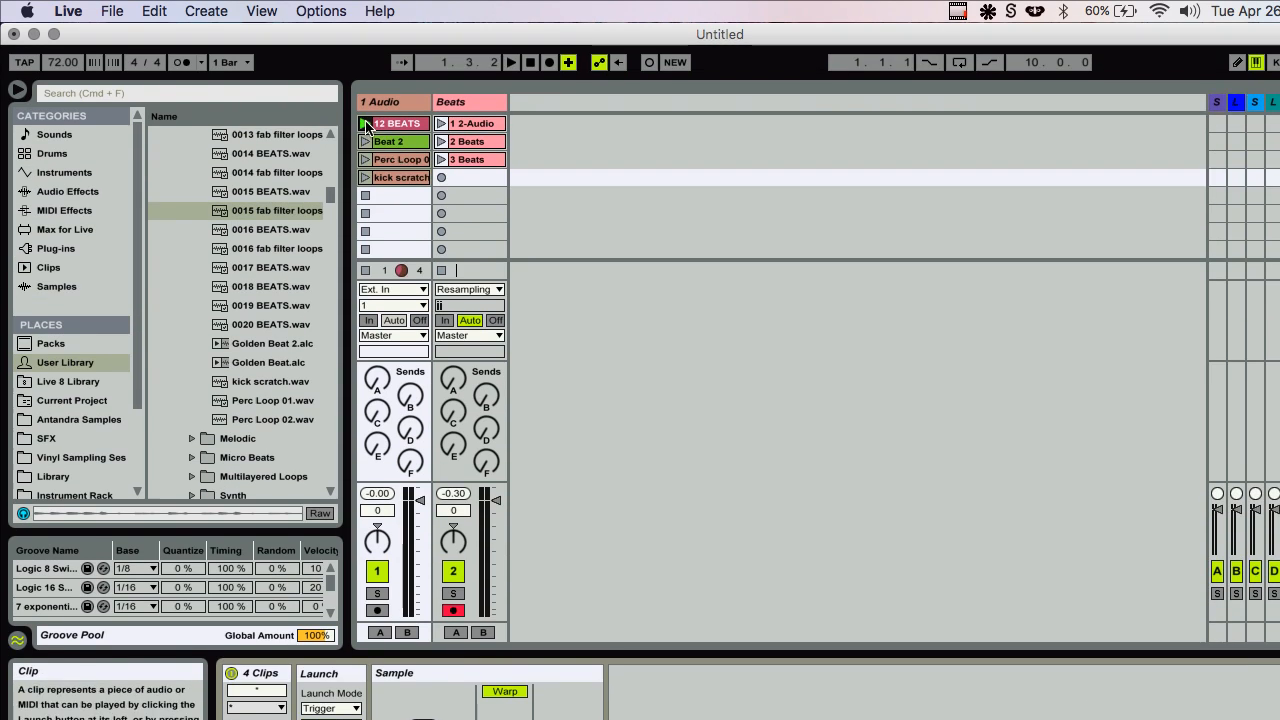
{"action": "left_click", "coordinate": [366, 124]}
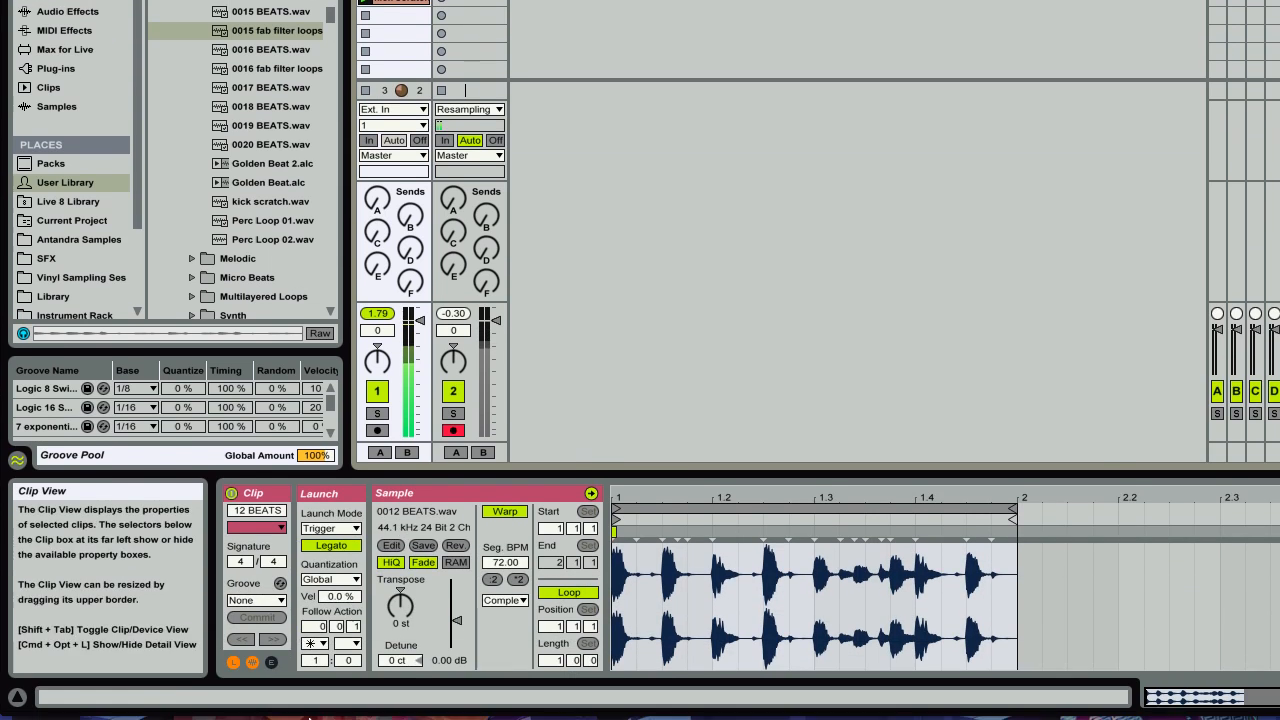
Step: Give only 12 BEATS Follow Action A Play Again and Follow Action B Next, raise its Chance B, and launch the clip
{"action": "left_click", "coordinate": [316, 643]}
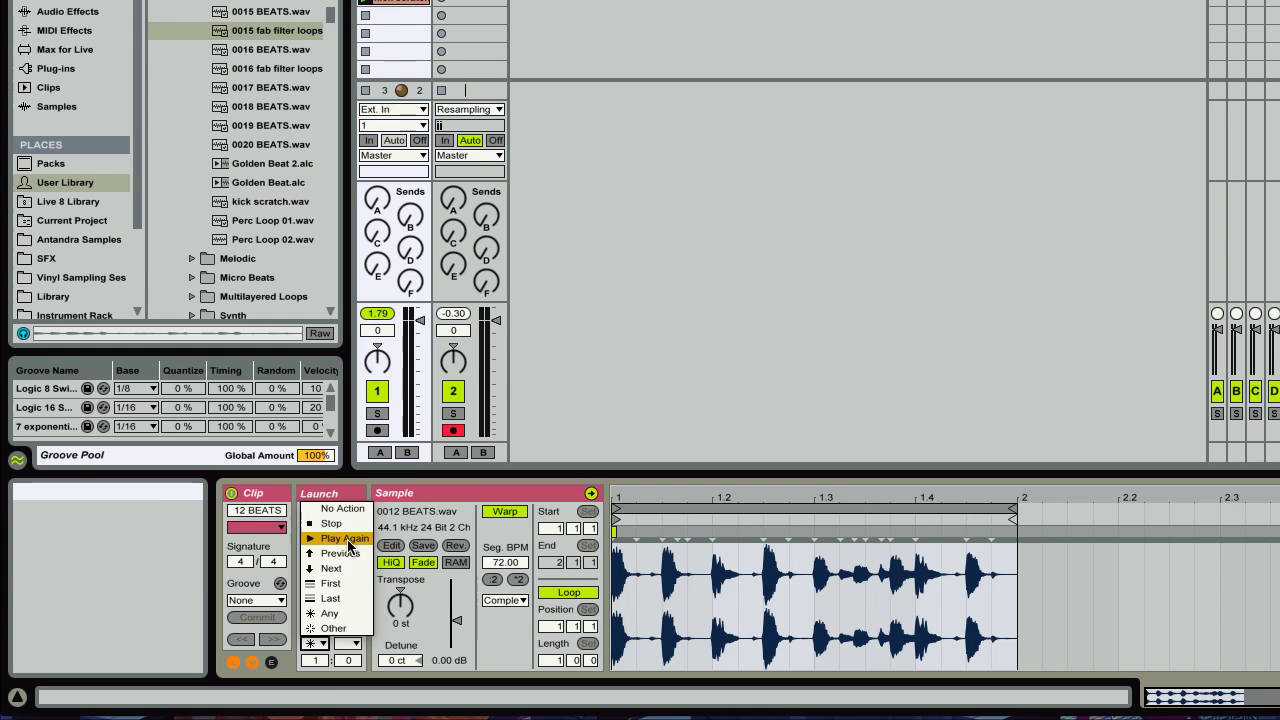
{"action": "left_click", "coordinate": [347, 539]}
{"action": "left_click", "coordinate": [347, 643]}
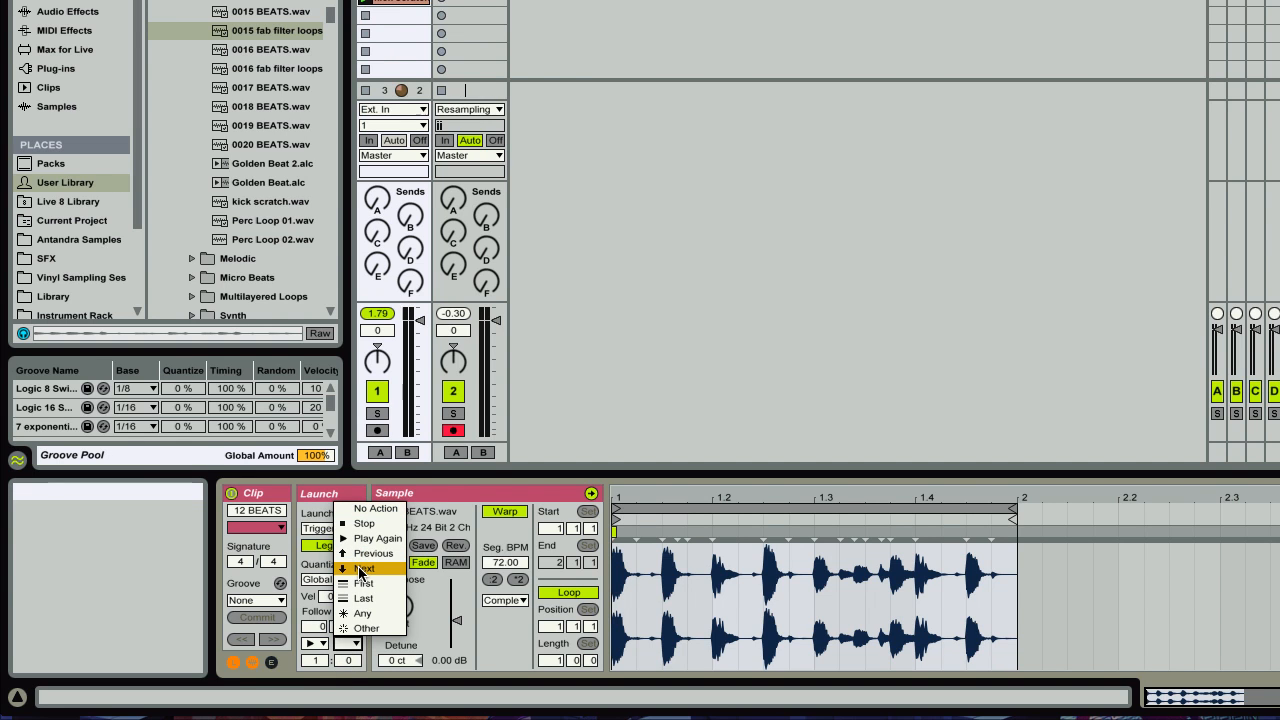
{"action": "left_click", "coordinate": [363, 569]}
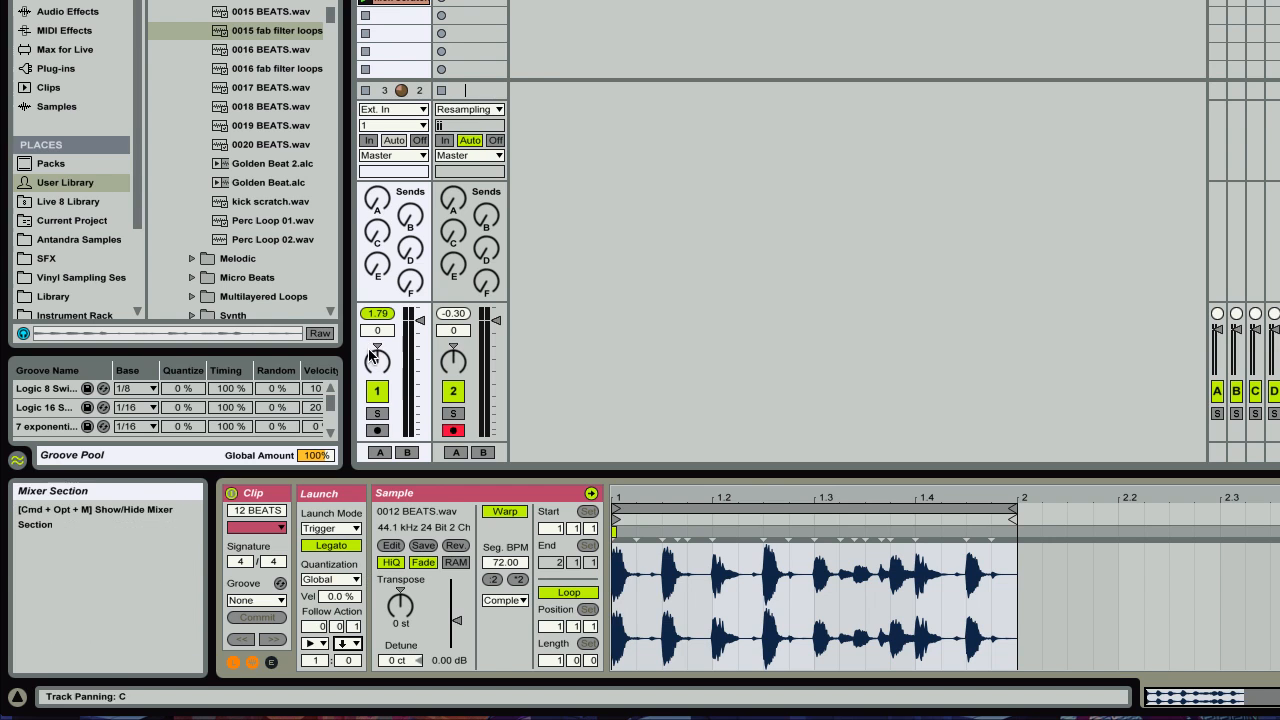
{"action": "left_click", "coordinate": [346, 662]}
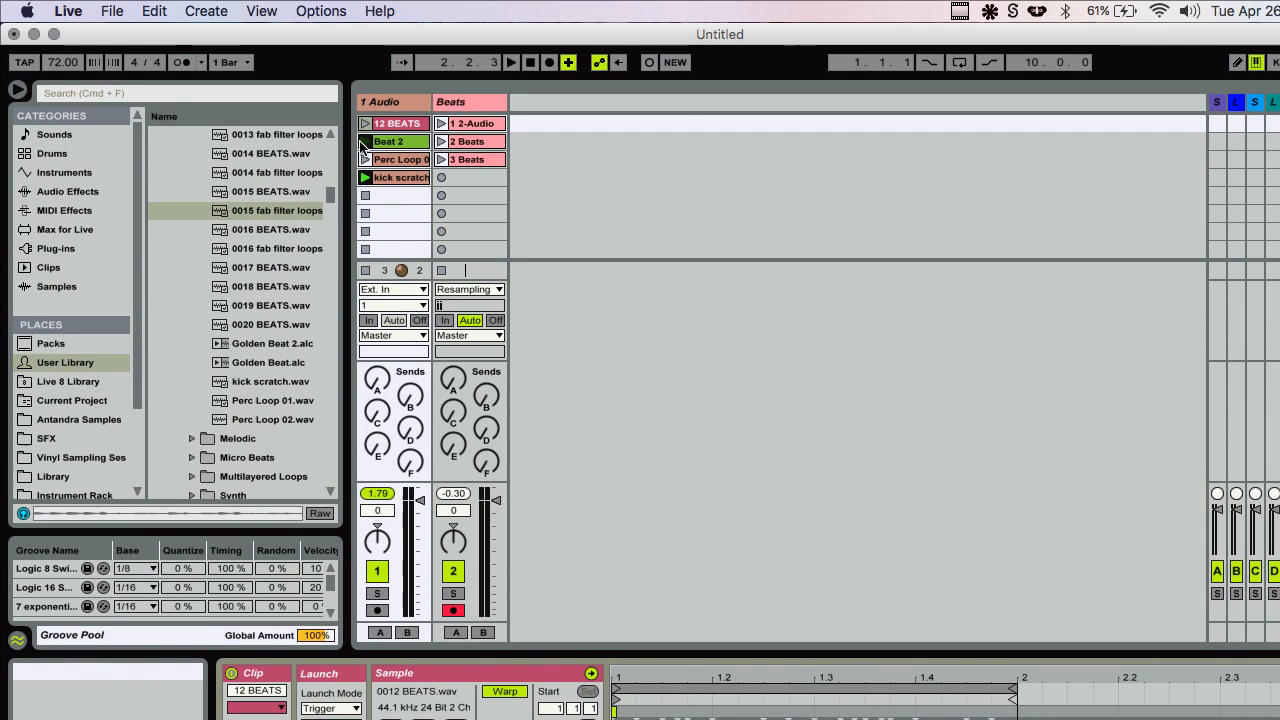
{"action": "left_click", "coordinate": [366, 124]}
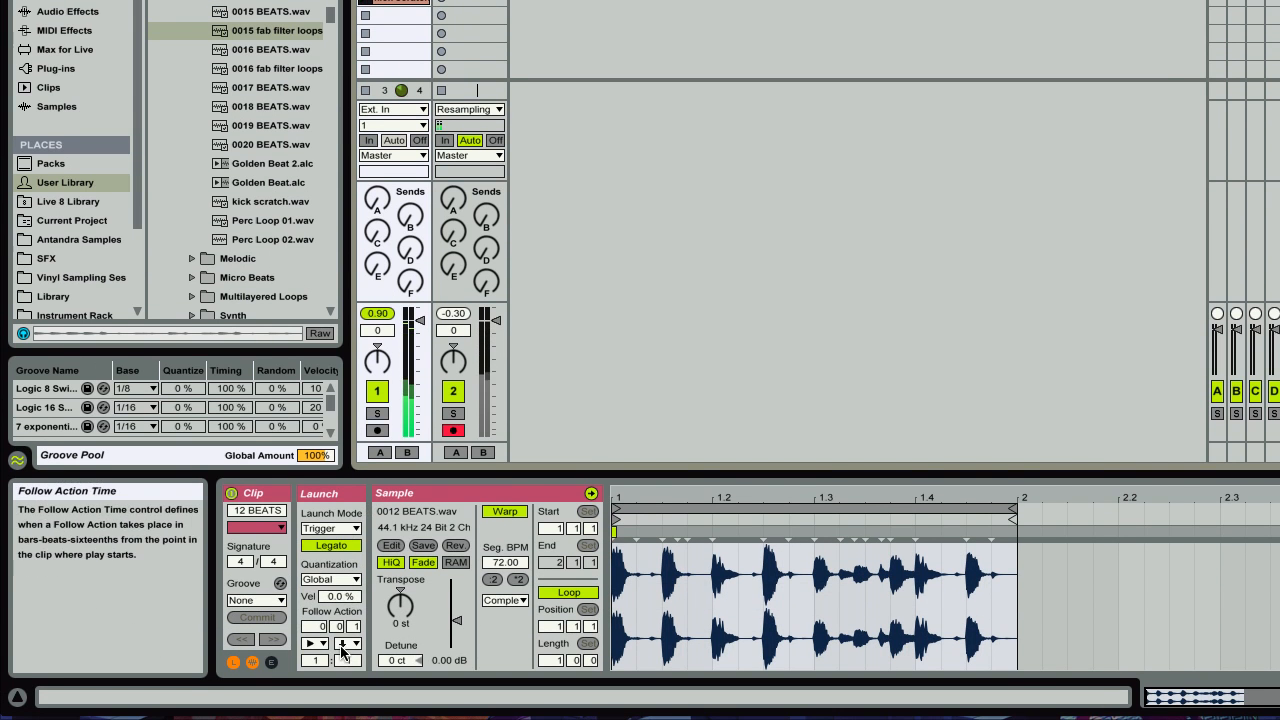
Step: Set Follow Action Chance B to 2 for the 12 BEATS clip
{"action": "left_click", "coordinate": [345, 645]}
{"action": "left_click", "coordinate": [342, 650]}
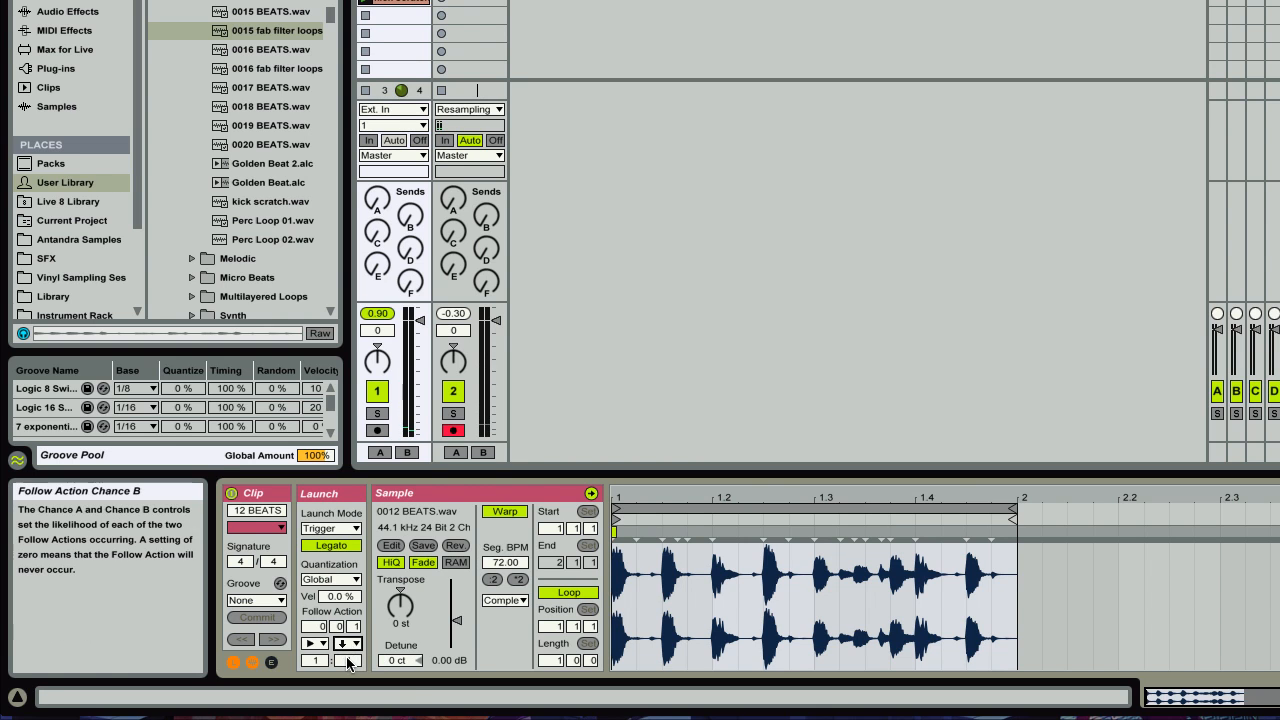
{"action": "mouse_move", "coordinate": [524, 715]}
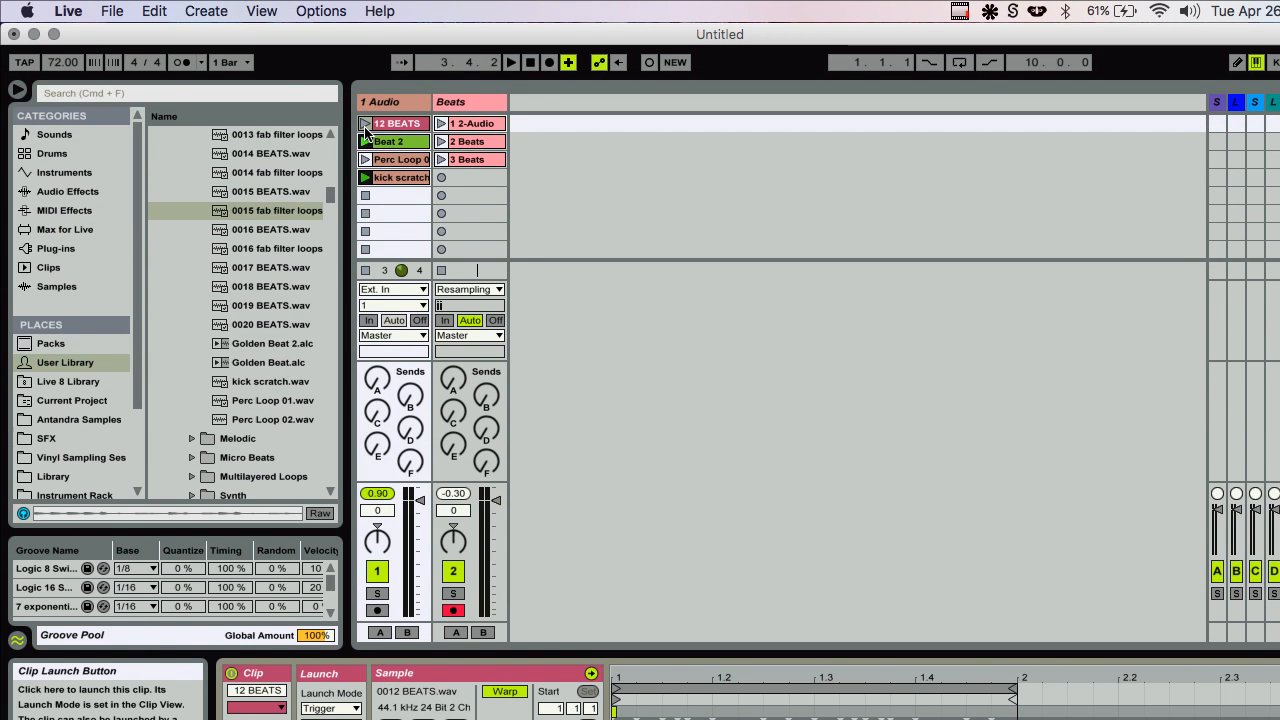
Step: Launch 12 BEATS, record the resampled output into the fourth slot of the Beats track, and stop the recording
{"action": "left_click", "coordinate": [365, 125]}
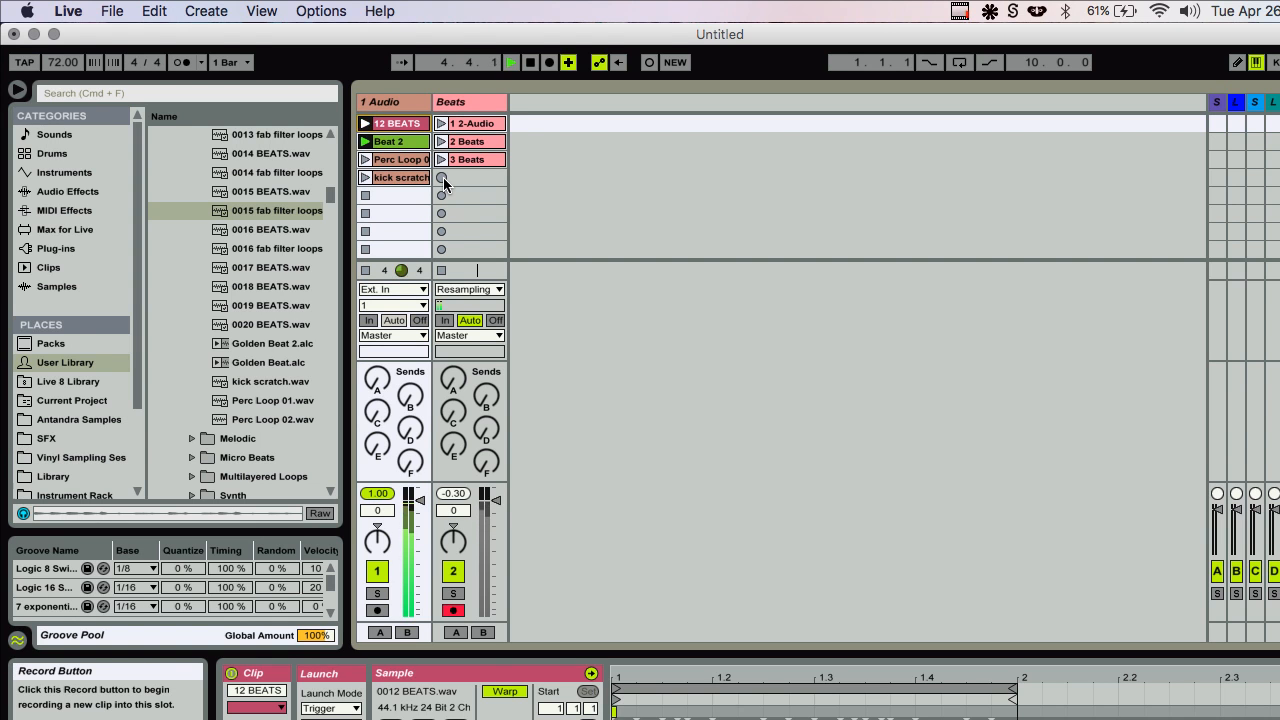
{"action": "left_click", "coordinate": [442, 178]}
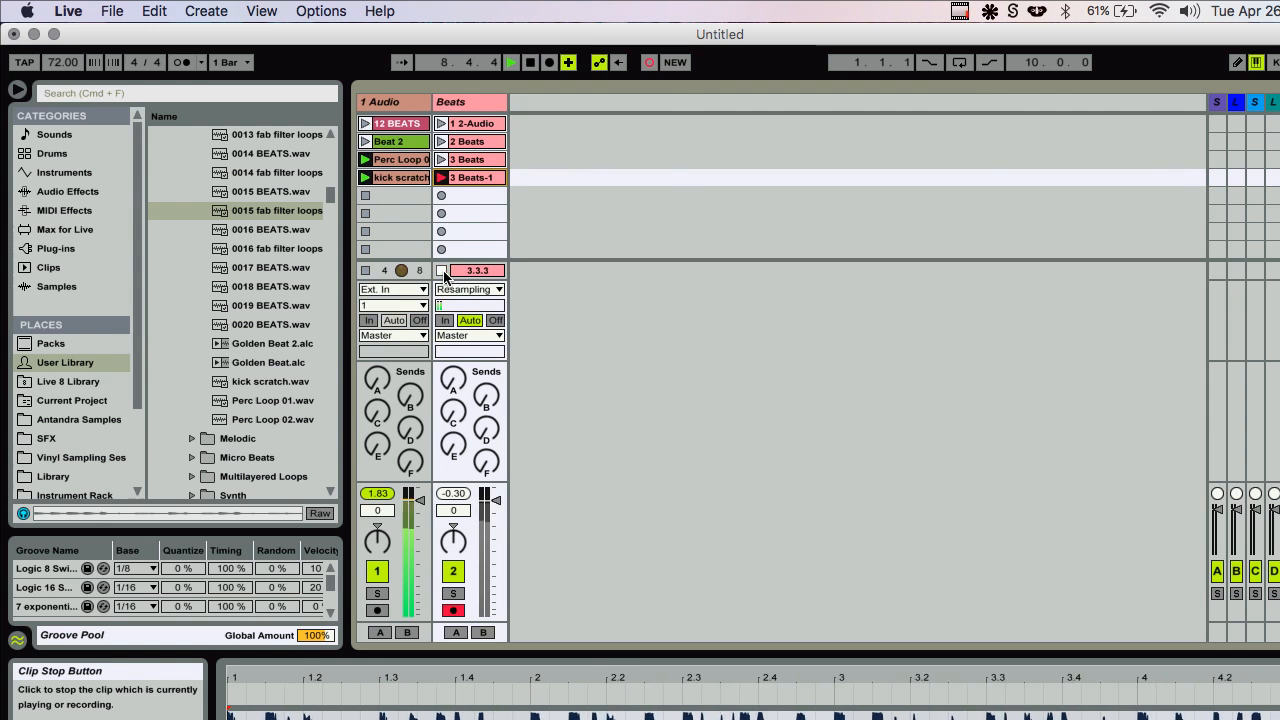
{"action": "left_click", "coordinate": [442, 271]}
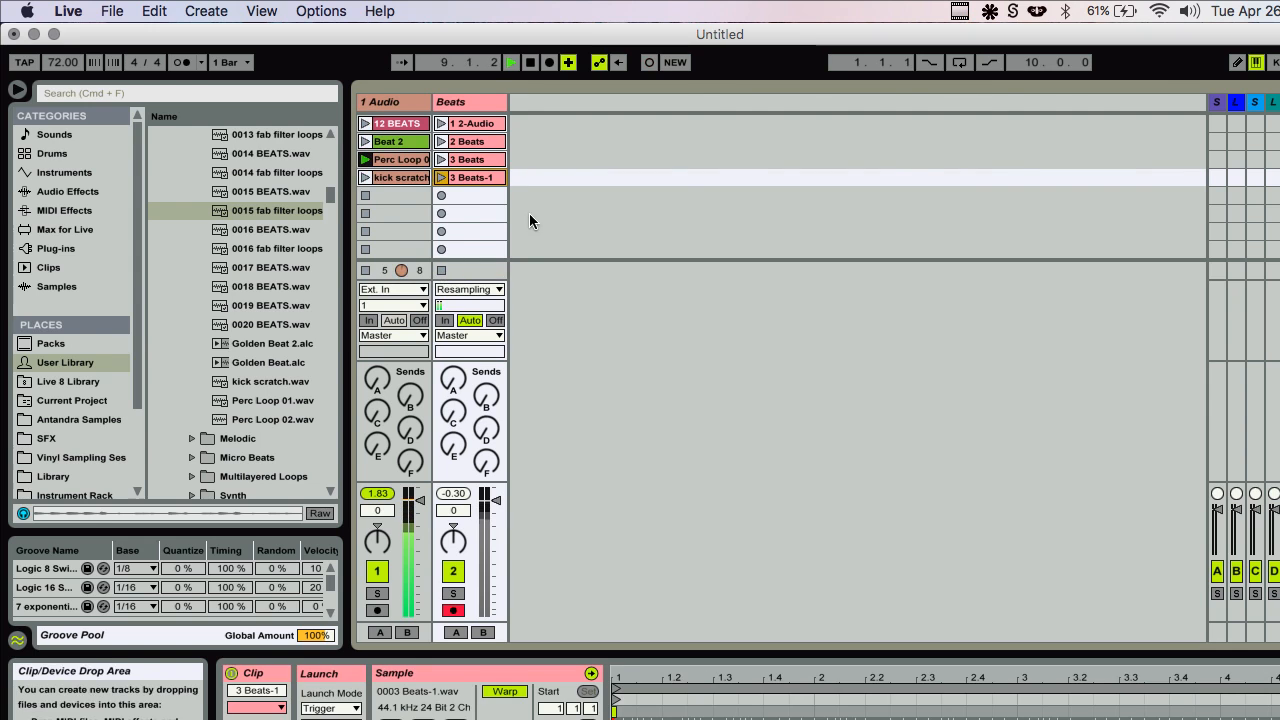
Step: Set Follow Action A to First for the three clips below 12 BEATS: Beat 2, Perc Loop 01 and kick scratch
{"action": "left_click", "coordinate": [388, 125]}
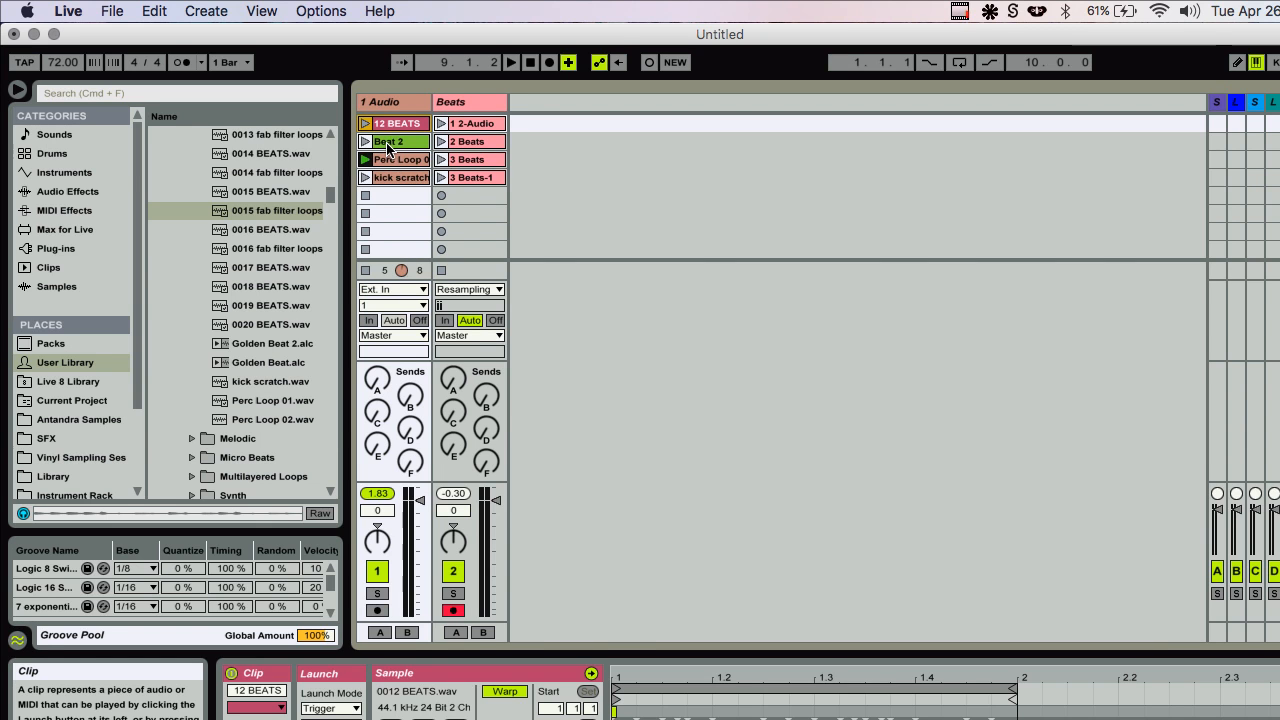
{"action": "left_click", "coordinate": [388, 144]}
{"action": "left_click", "coordinate": [395, 178], "text": "shift"}
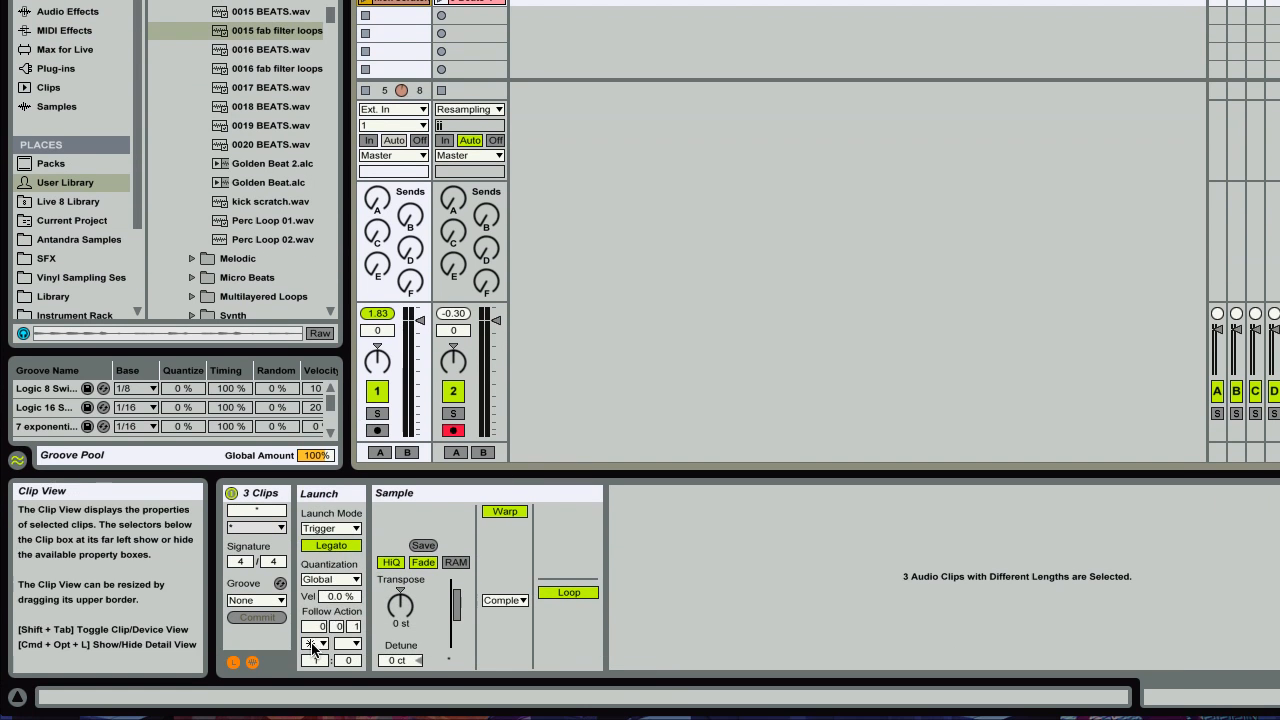
{"action": "left_click", "coordinate": [315, 708]}
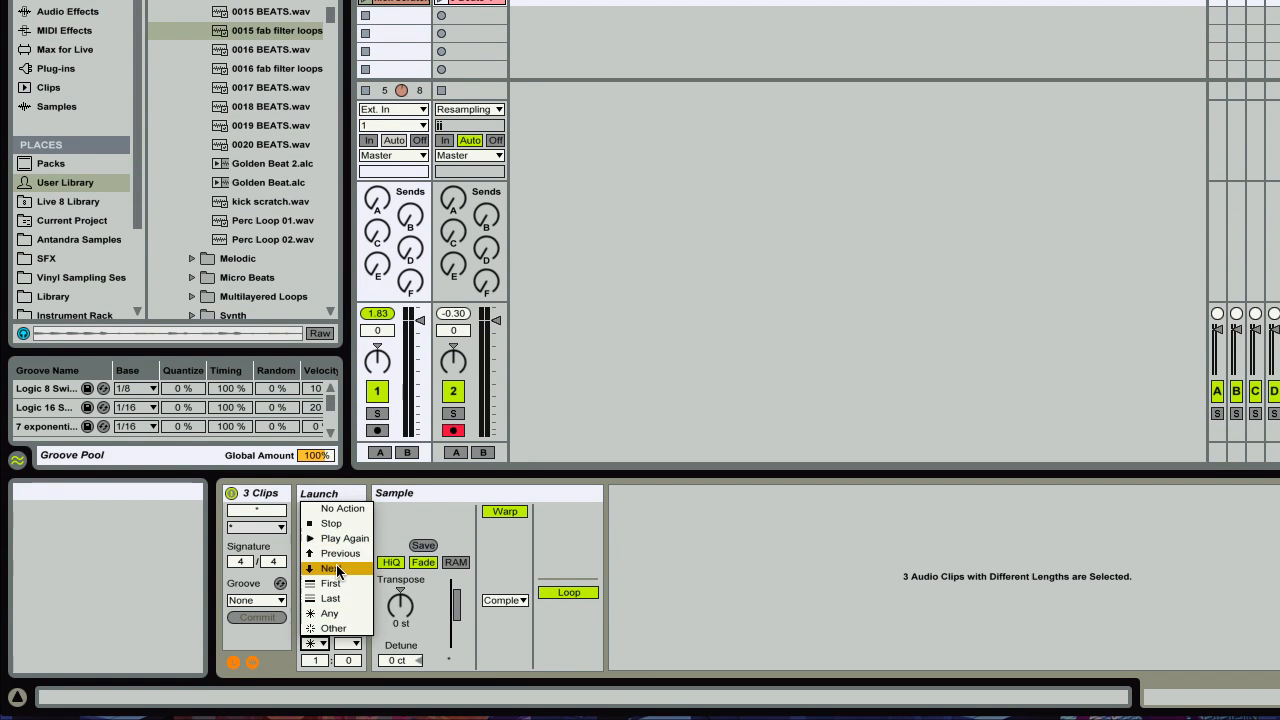
{"action": "left_click", "coordinate": [337, 568]}
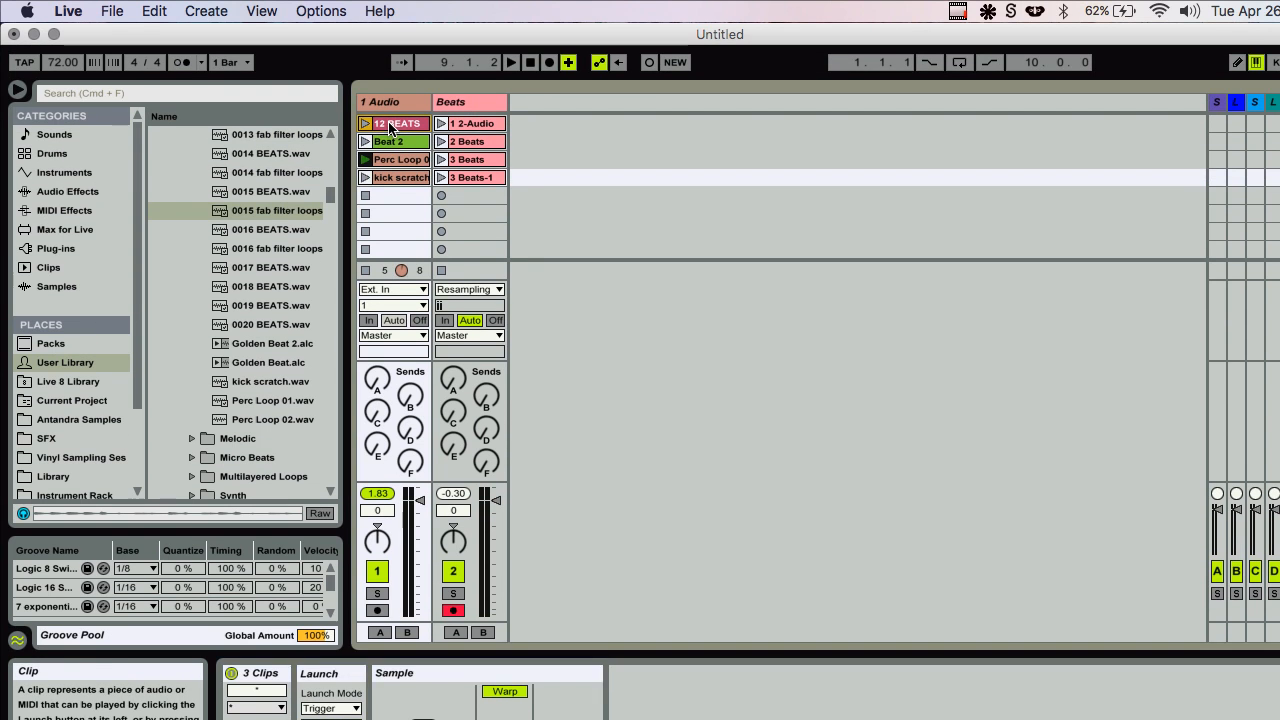
Step: Review the follow action settings of 12 BEATS and the three clips below it, and launch 12 BEATS to audition the sequence
{"action": "left_click", "coordinate": [390, 123]}
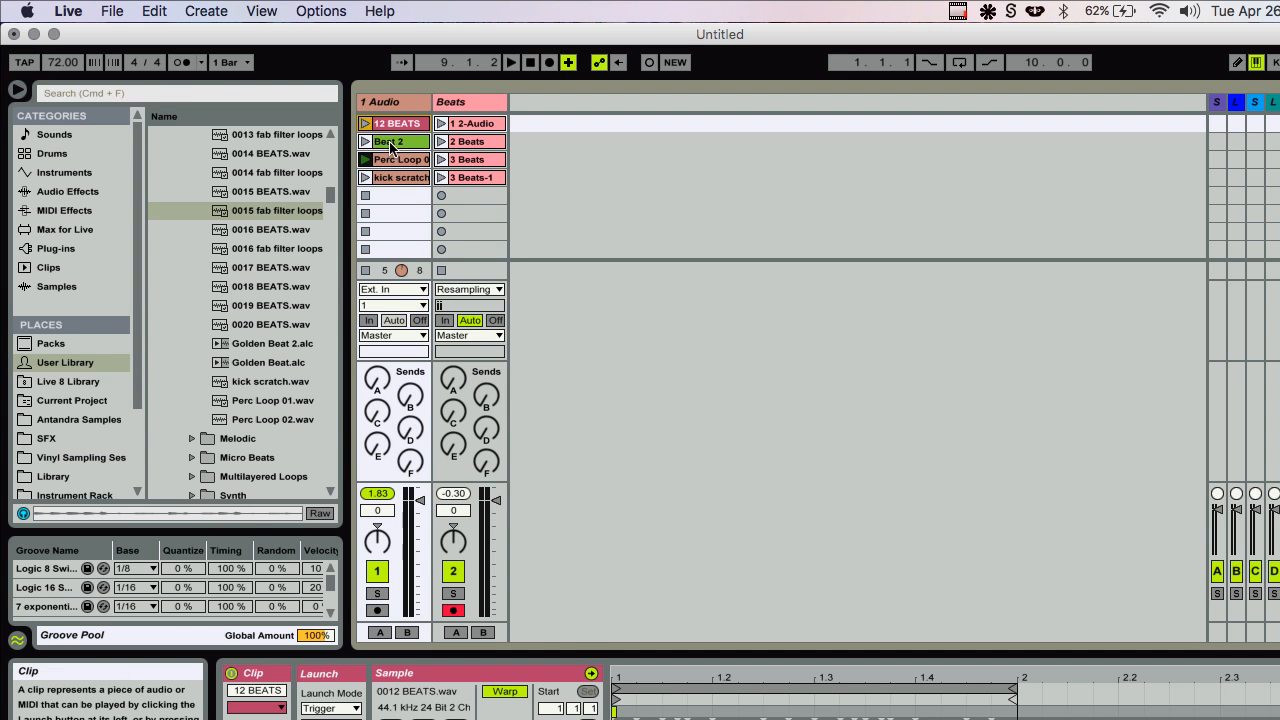
{"action": "key", "text": "Down"}
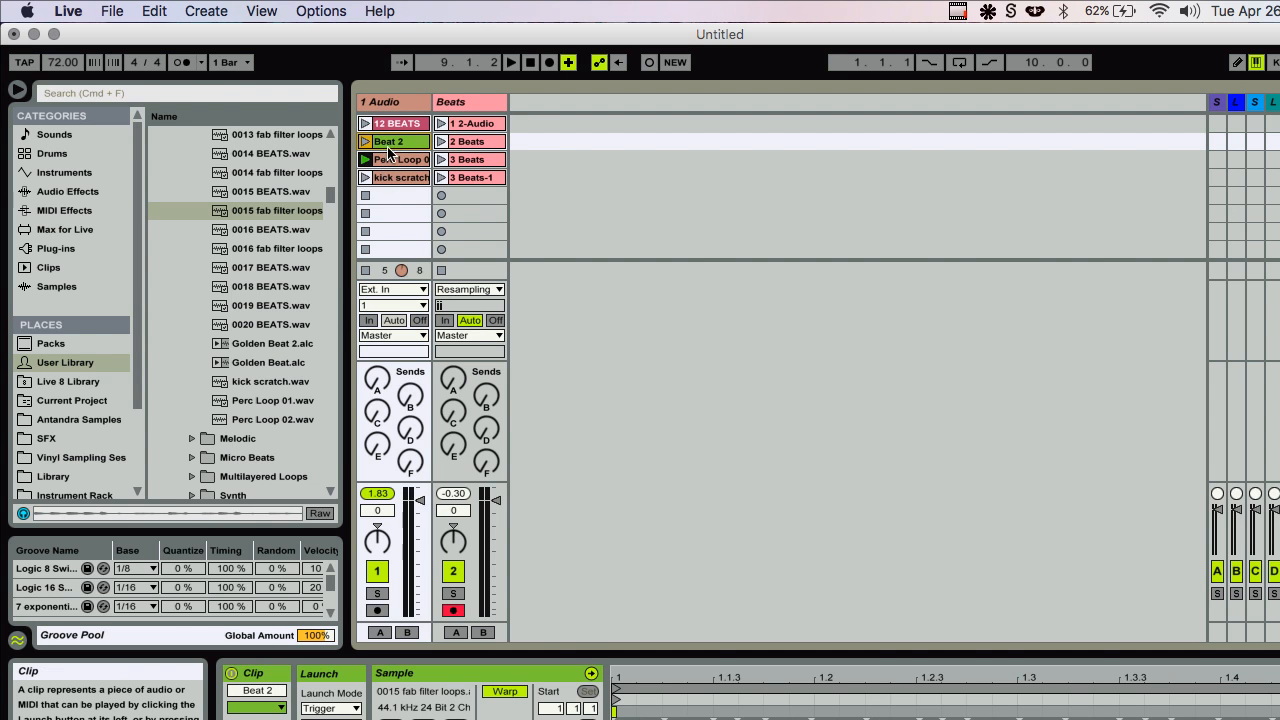
{"action": "left_click", "coordinate": [388, 130]}
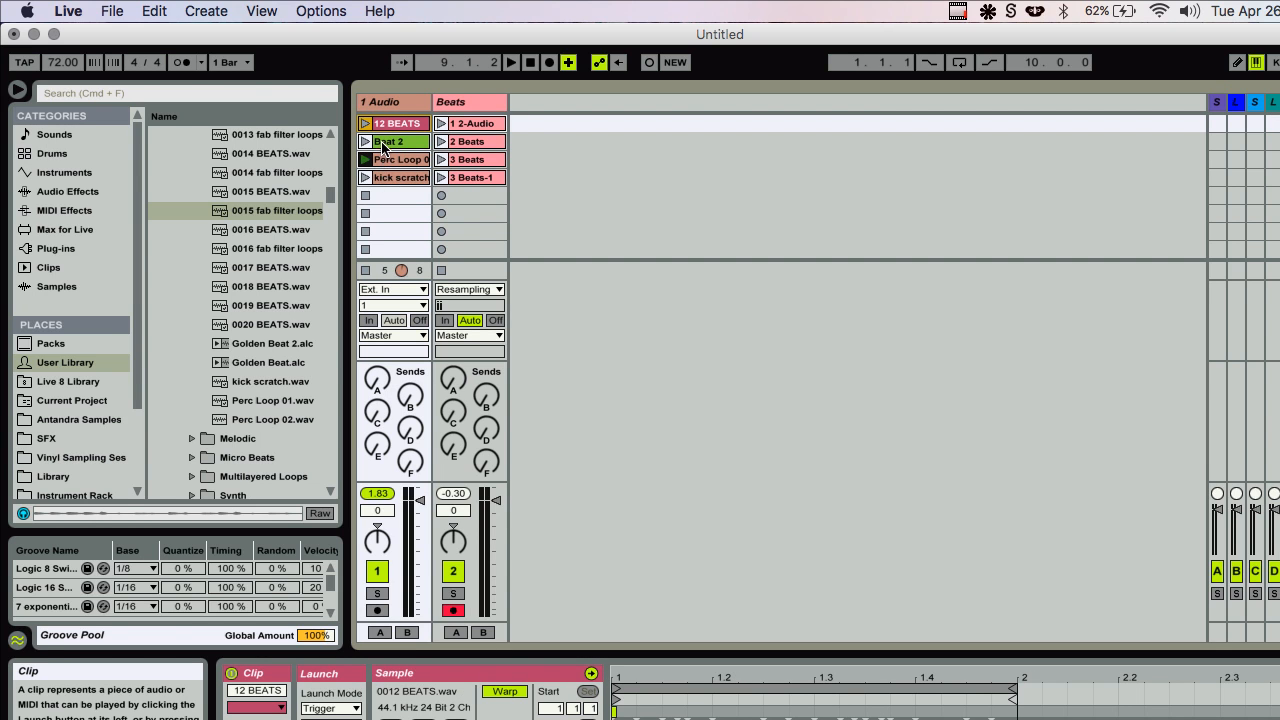
{"action": "left_click", "coordinate": [386, 141]}
{"action": "left_click", "coordinate": [382, 178], "text": "shift"}
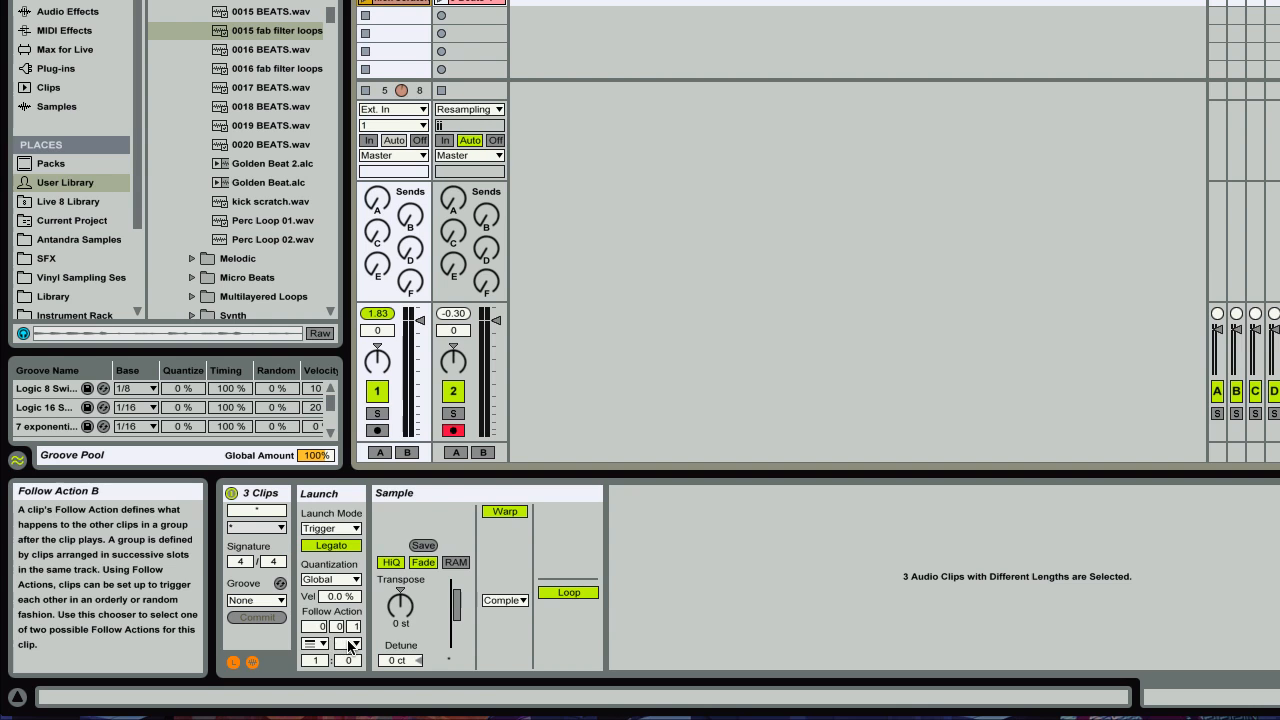
{"action": "left_click", "coordinate": [350, 645]}
{"action": "left_click", "coordinate": [350, 645]}
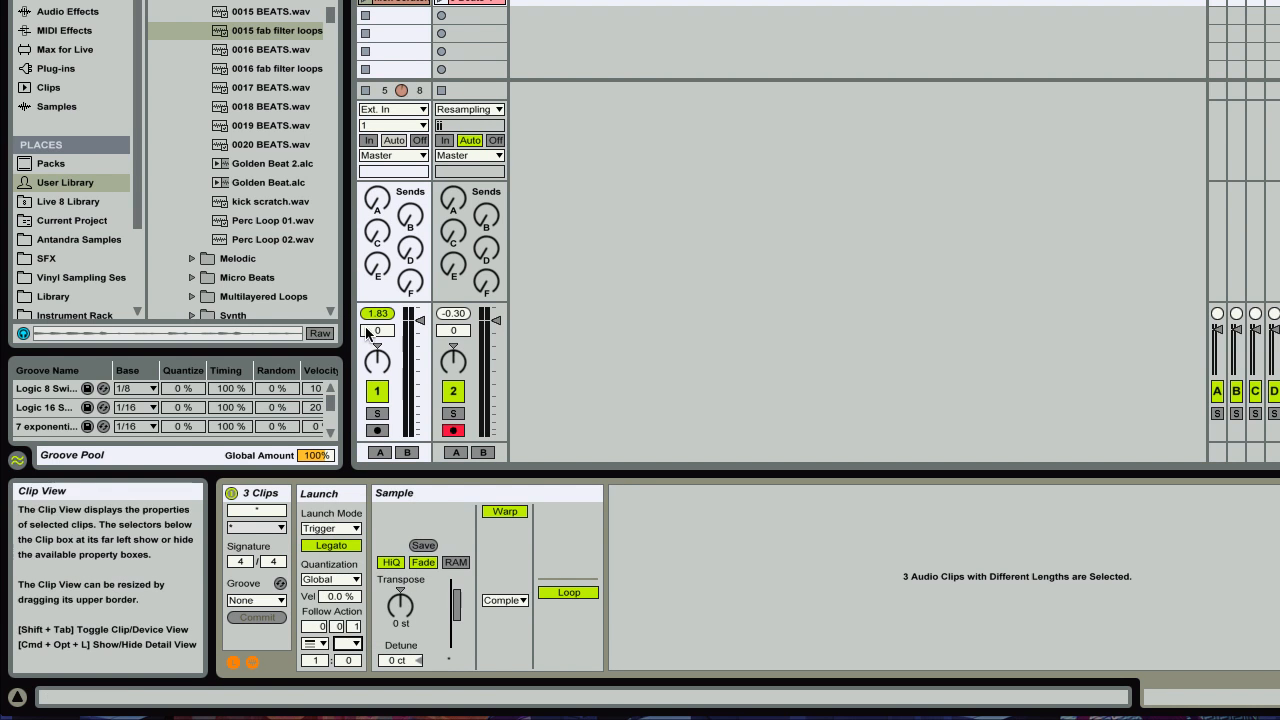
{"action": "left_click", "coordinate": [366, 126]}
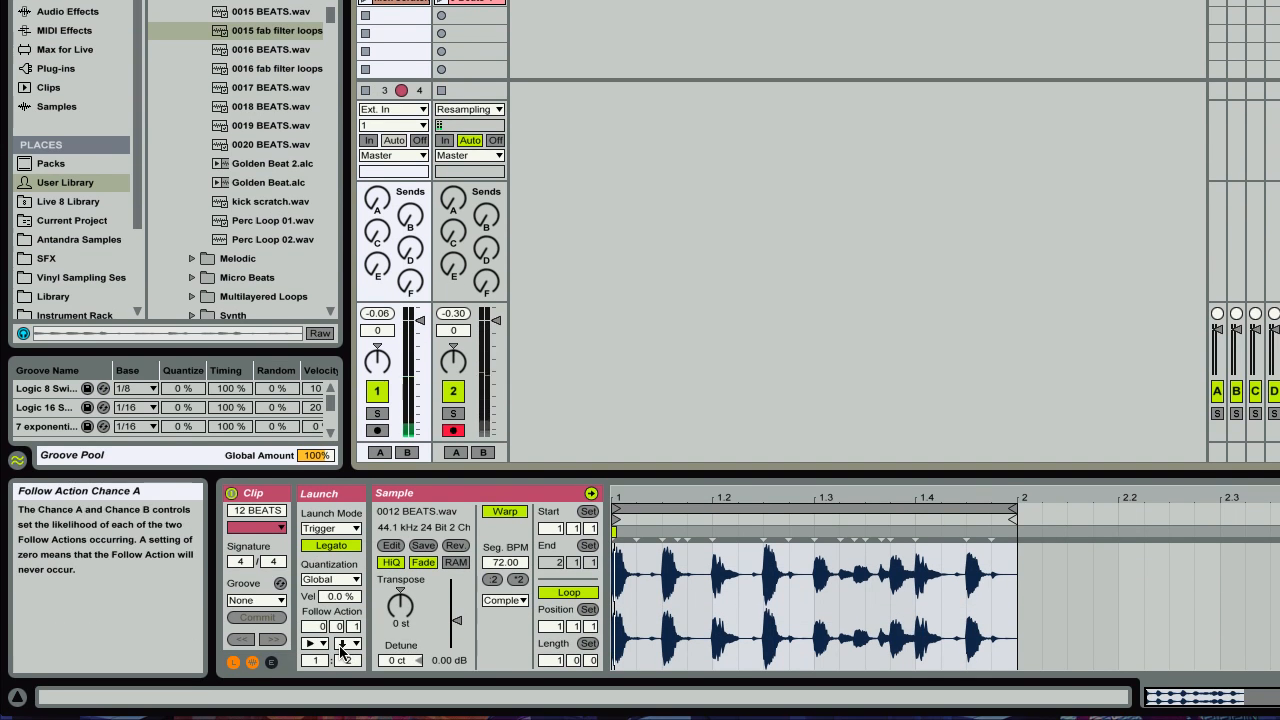
Step: Set Follow Action B of the 12 BEATS clip to Any and launch the clip to audition the sequence
{"action": "left_click", "coordinate": [349, 648]}
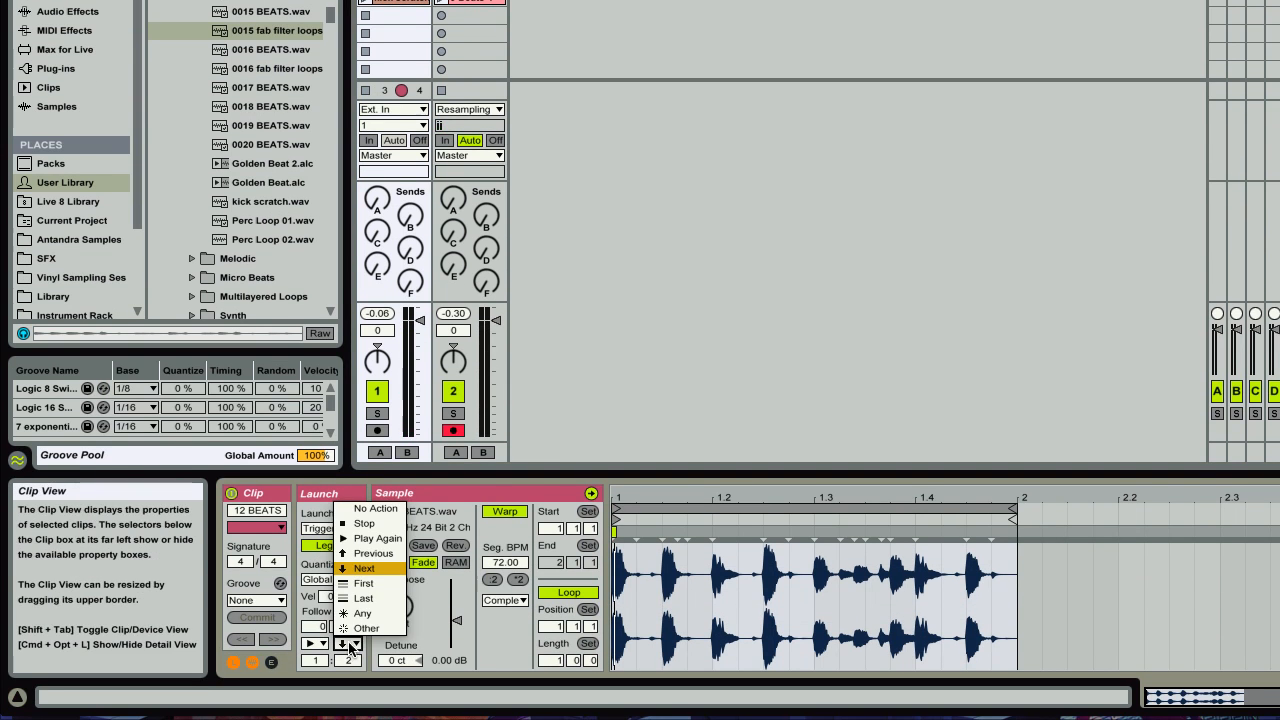
{"action": "left_click", "coordinate": [364, 614]}
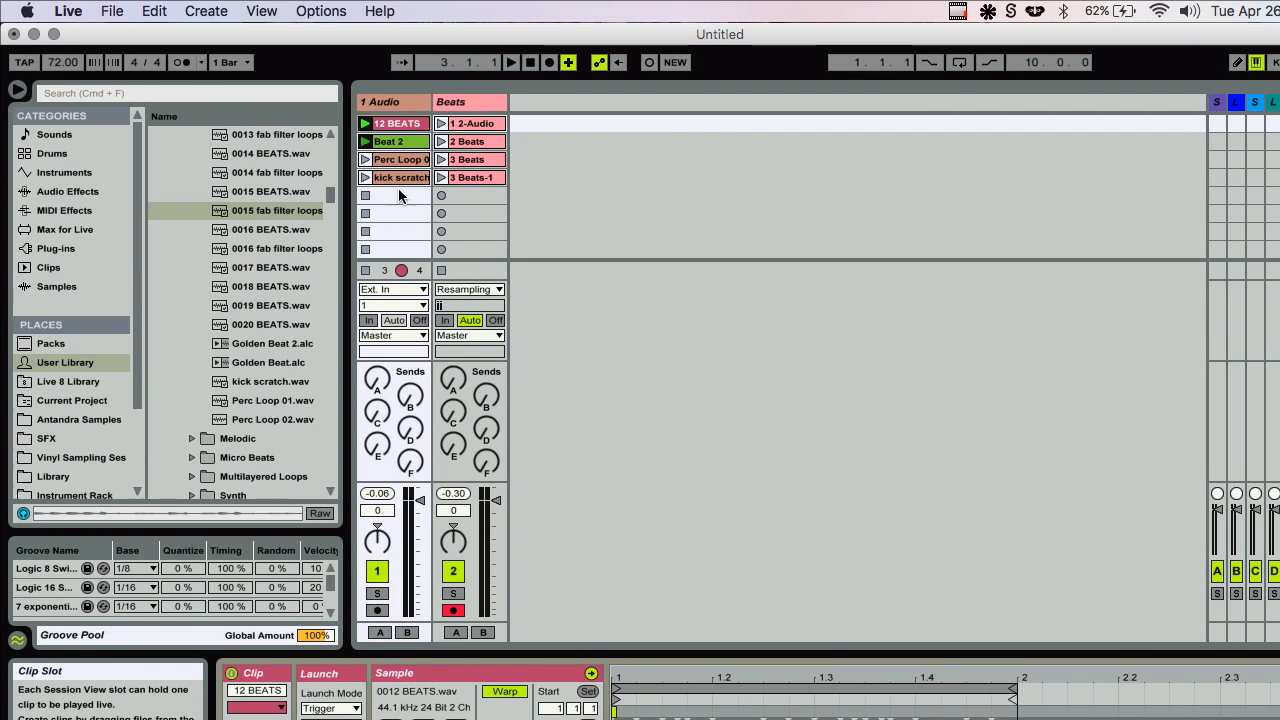
{"action": "left_click", "coordinate": [365, 125]}
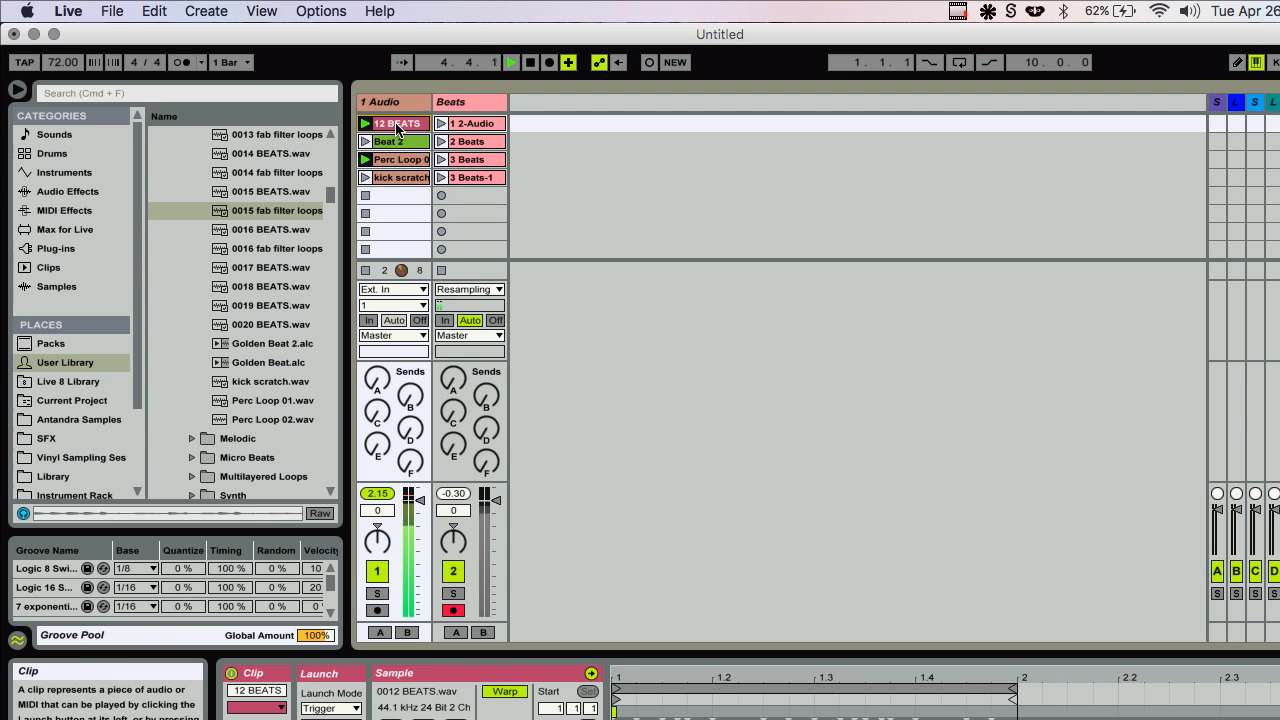
Step: Set the launch quantization of all four clips in the 1 Audio track to 1/16
{"action": "left_click", "coordinate": [393, 179], "text": "shift"}
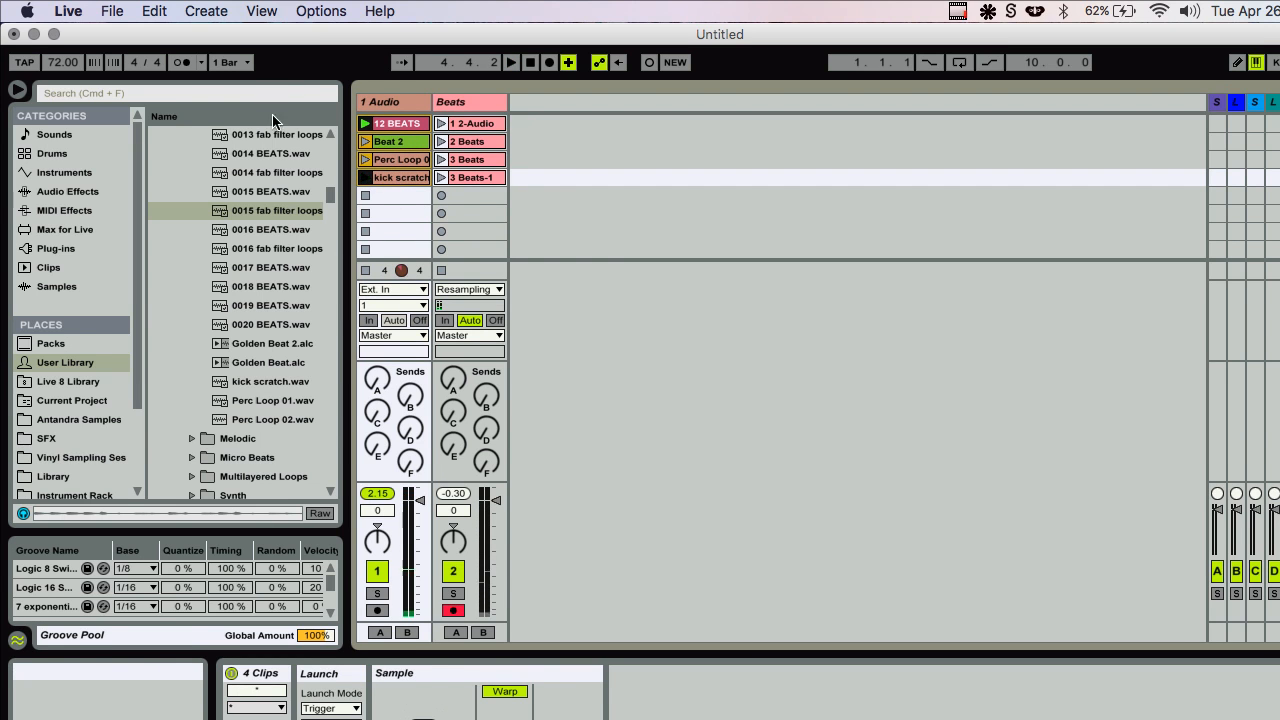
{"action": "left_click", "coordinate": [326, 591]}
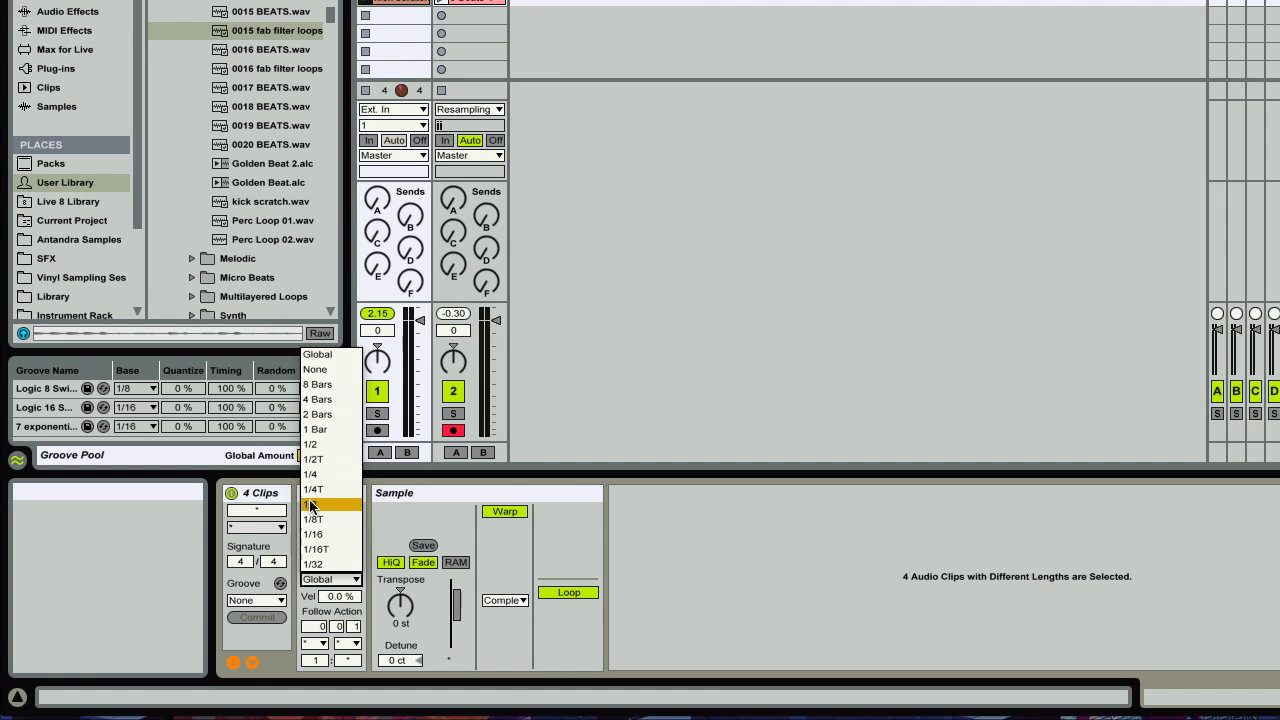
{"action": "left_click", "coordinate": [316, 536]}
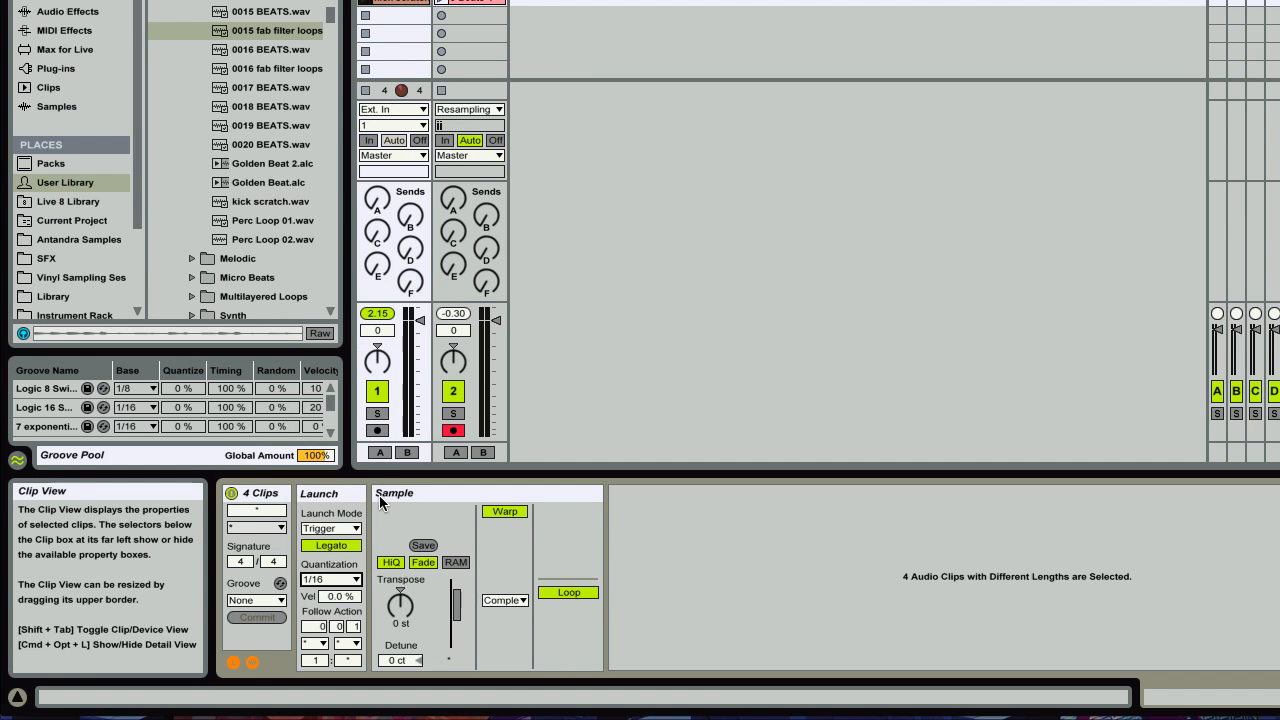
{"action": "left_click", "coordinate": [322, 580]}
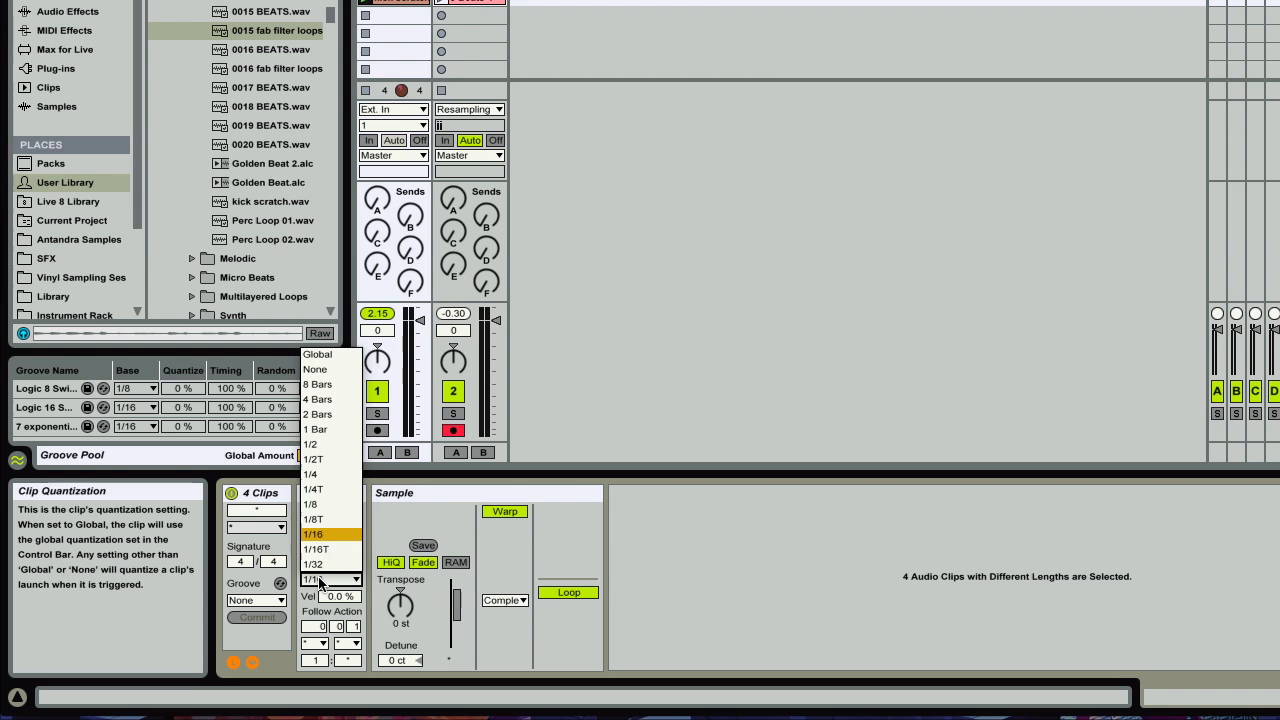
{"action": "left_click", "coordinate": [320, 580]}
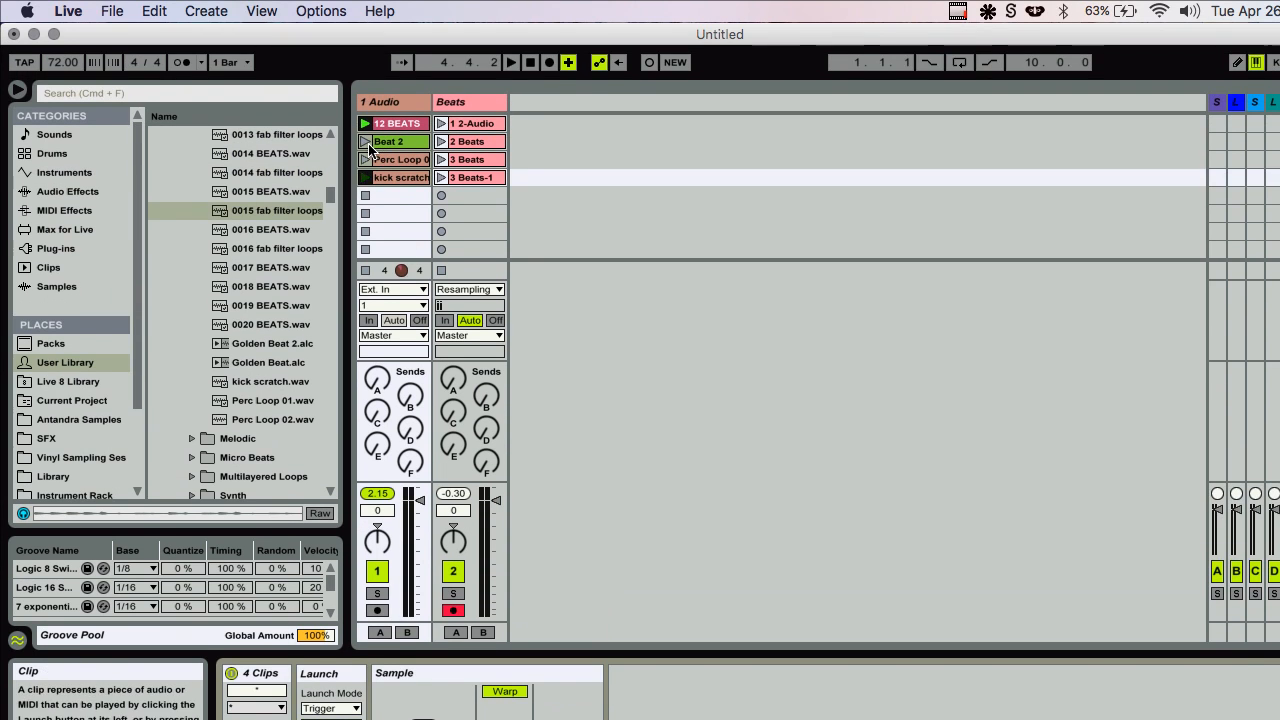
Step: Launch the Beat 2 clip, listen to its playback briefly, and stop it
{"action": "left_click", "coordinate": [367, 145]}
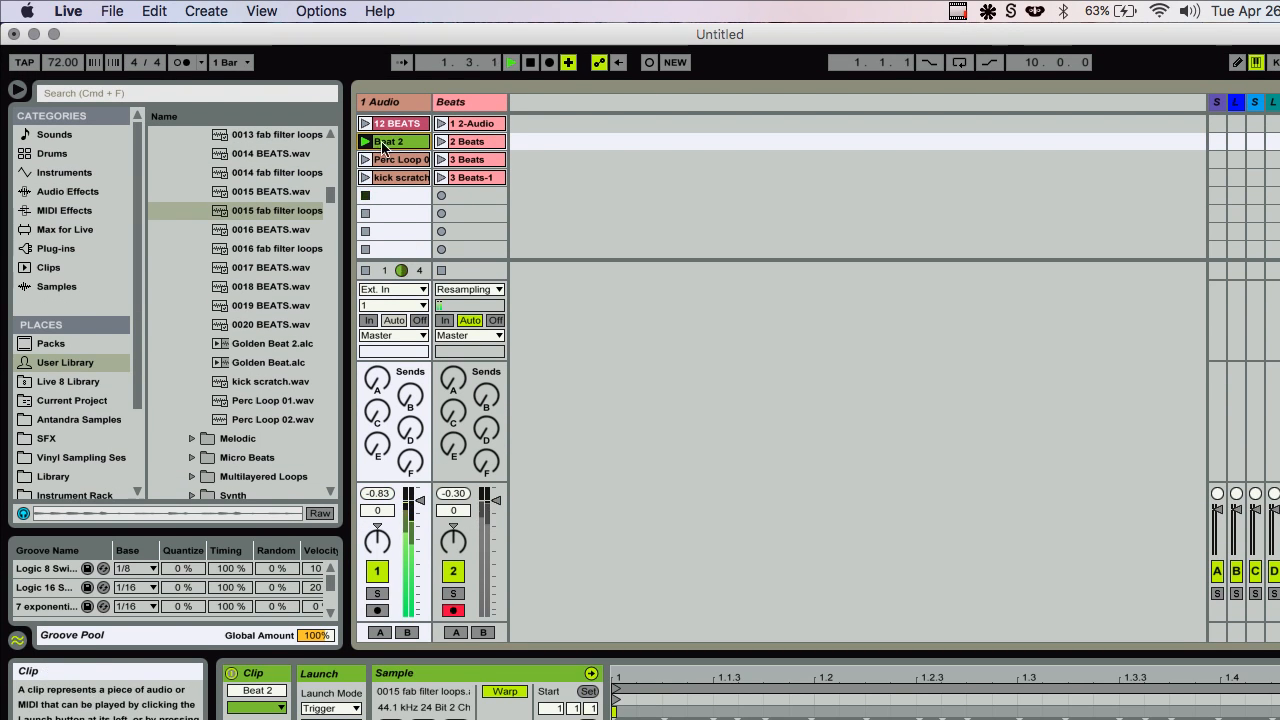
{"action": "key", "text": "Up"}
{"action": "left_click", "coordinate": [388, 146]}
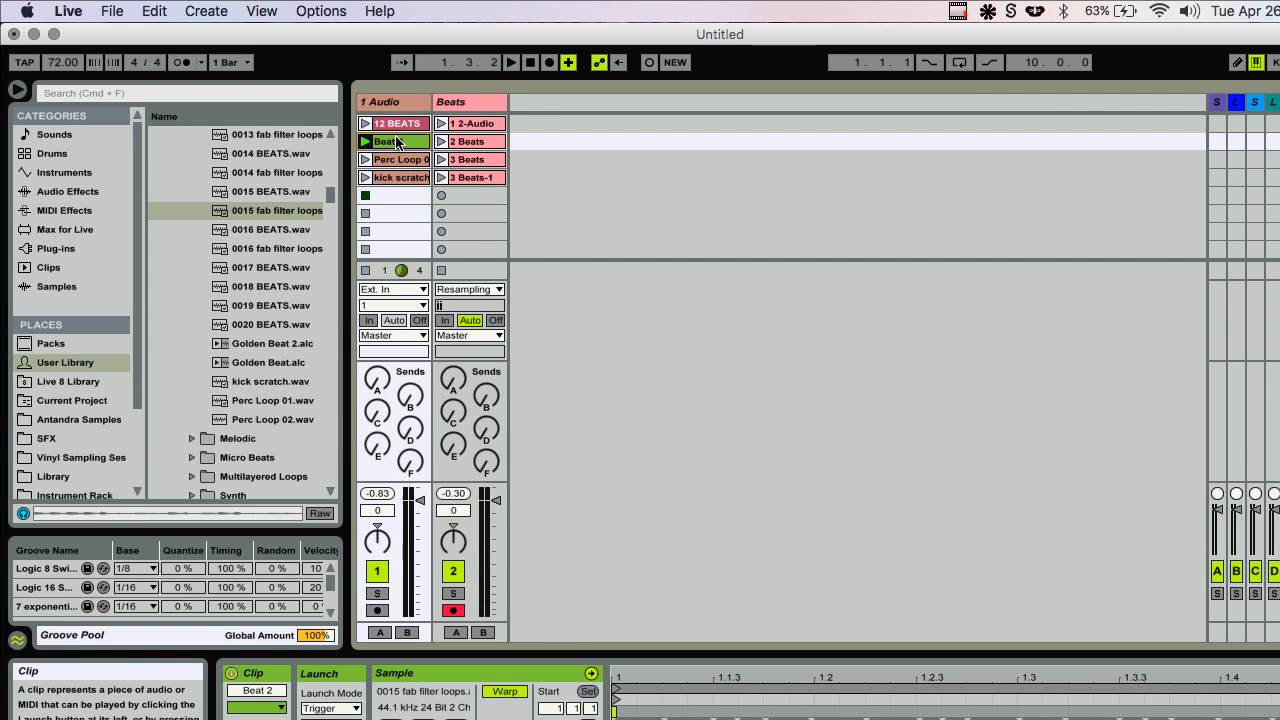
{"action": "left_click", "coordinate": [395, 127]}
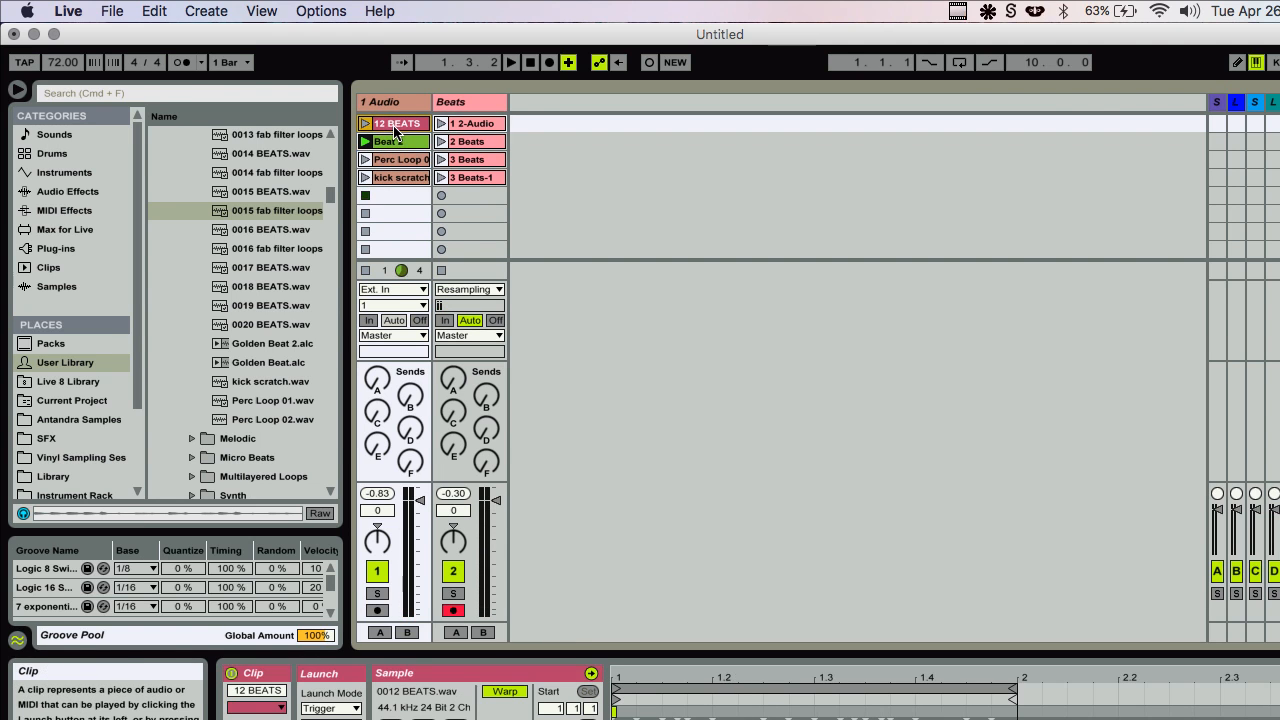
{"action": "left_click", "coordinate": [388, 177], "text": "shift"}
{"action": "left_click_drag", "start_coordinate": [386, 177], "coordinate": [384, 129]}
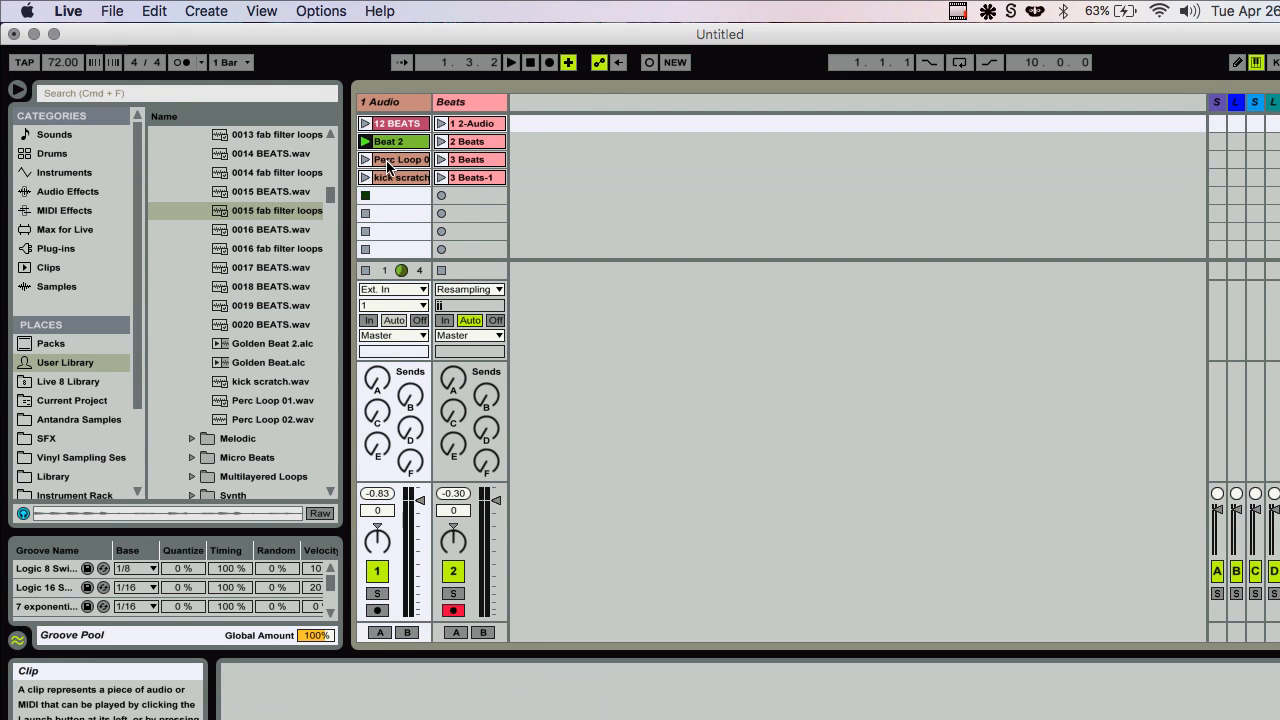
{"action": "left_click", "coordinate": [386, 141]}
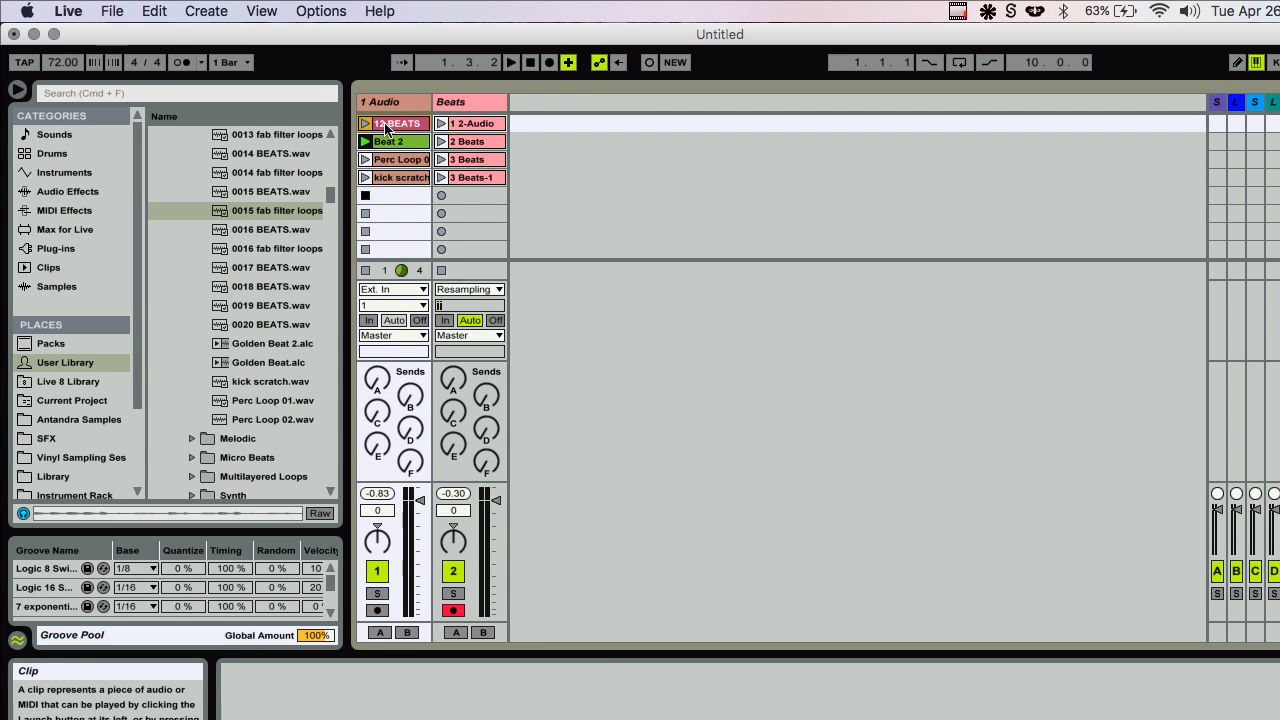
{"action": "left_click", "coordinate": [392, 177], "text": "shift"}
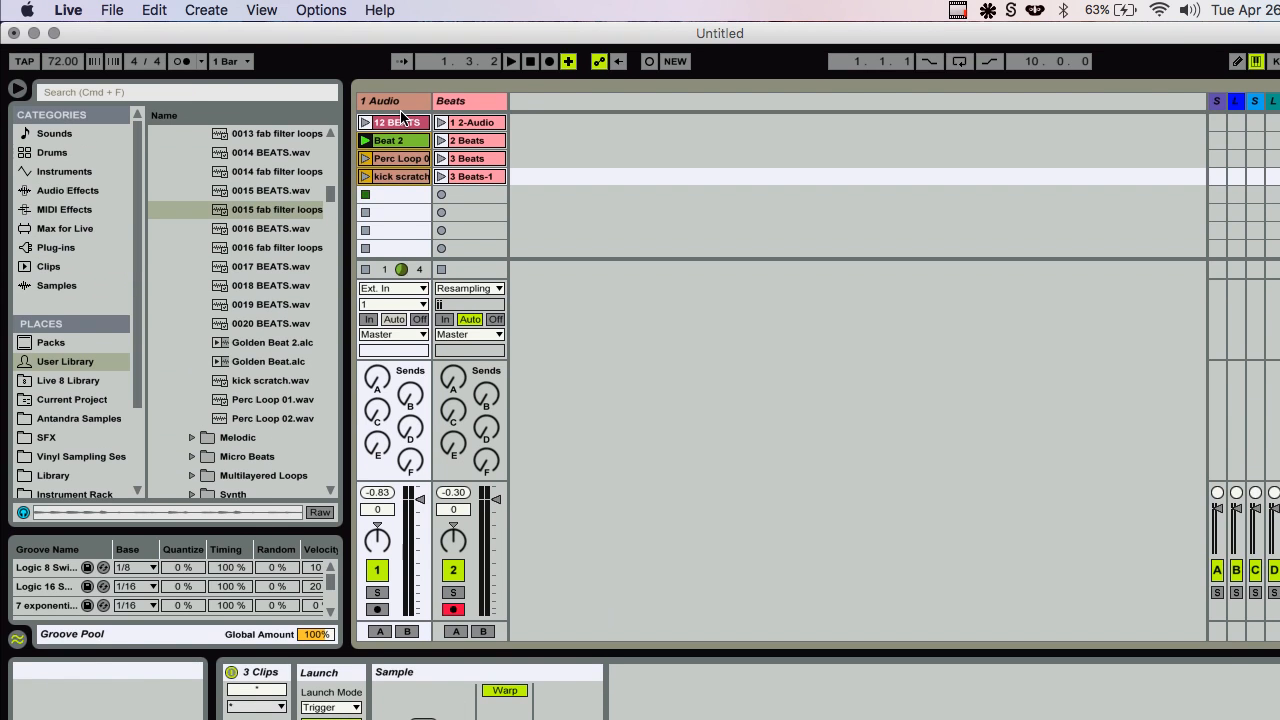
{"action": "left_click", "coordinate": [393, 124]}
{"action": "left_click", "coordinate": [387, 176], "text": "shift"}
{"action": "left_click", "coordinate": [314, 665]}
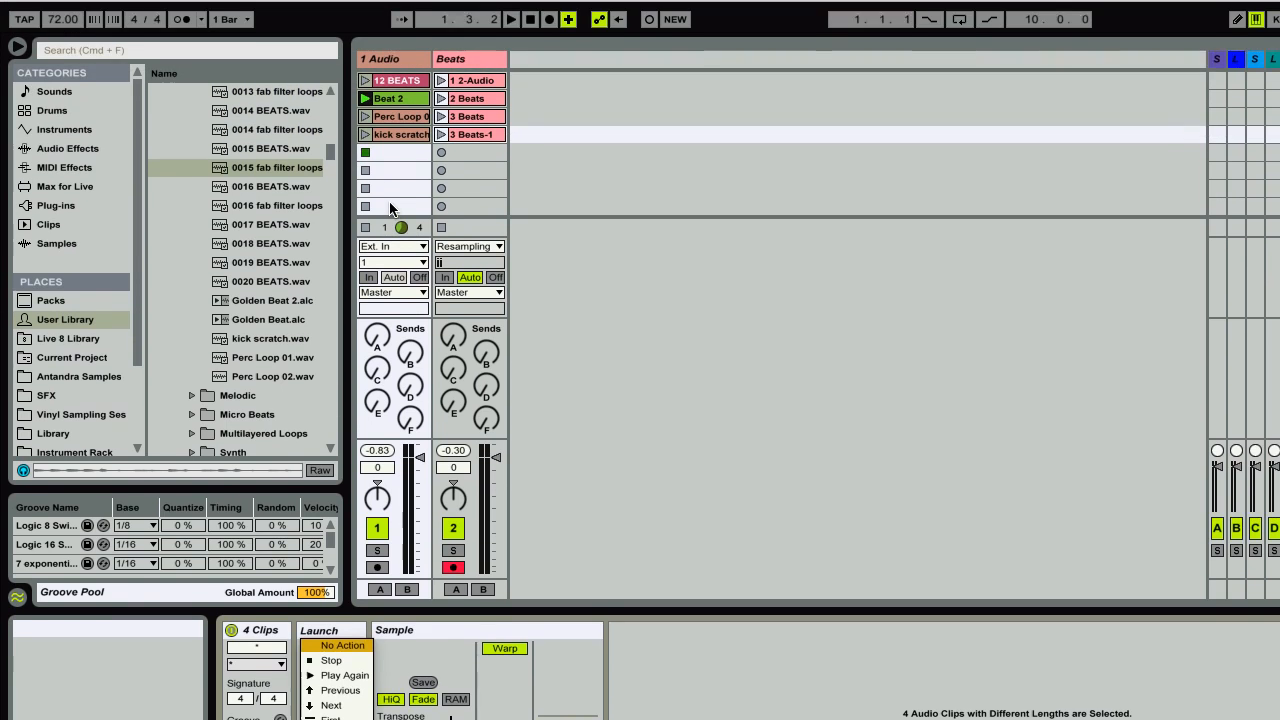
{"action": "left_click", "coordinate": [393, 134]}
{"action": "left_click", "coordinate": [391, 109]}
Step: Set both Follow Action A and Follow Action B of the 12 BEATS clip to No Action
{"action": "left_click", "coordinate": [391, 124]}
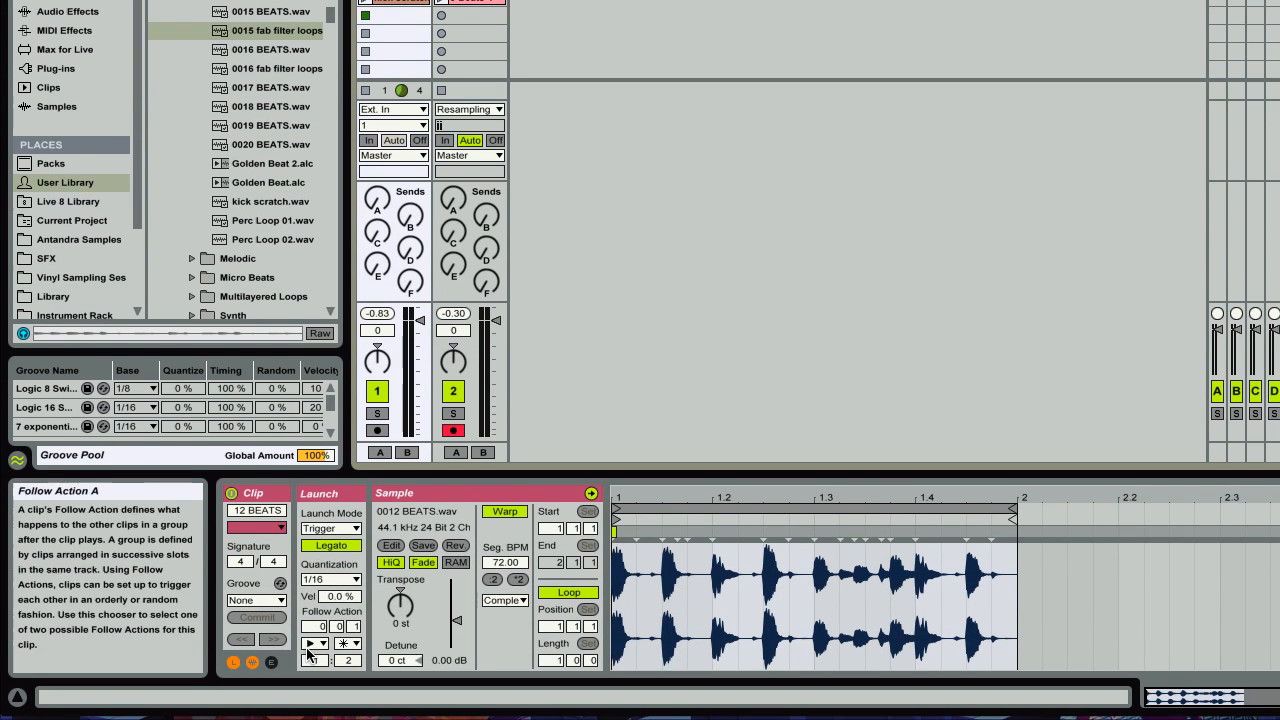
{"action": "left_click", "coordinate": [313, 645]}
{"action": "left_click", "coordinate": [330, 512]}
{"action": "left_click", "coordinate": [348, 643]}
{"action": "left_click", "coordinate": [365, 512]}
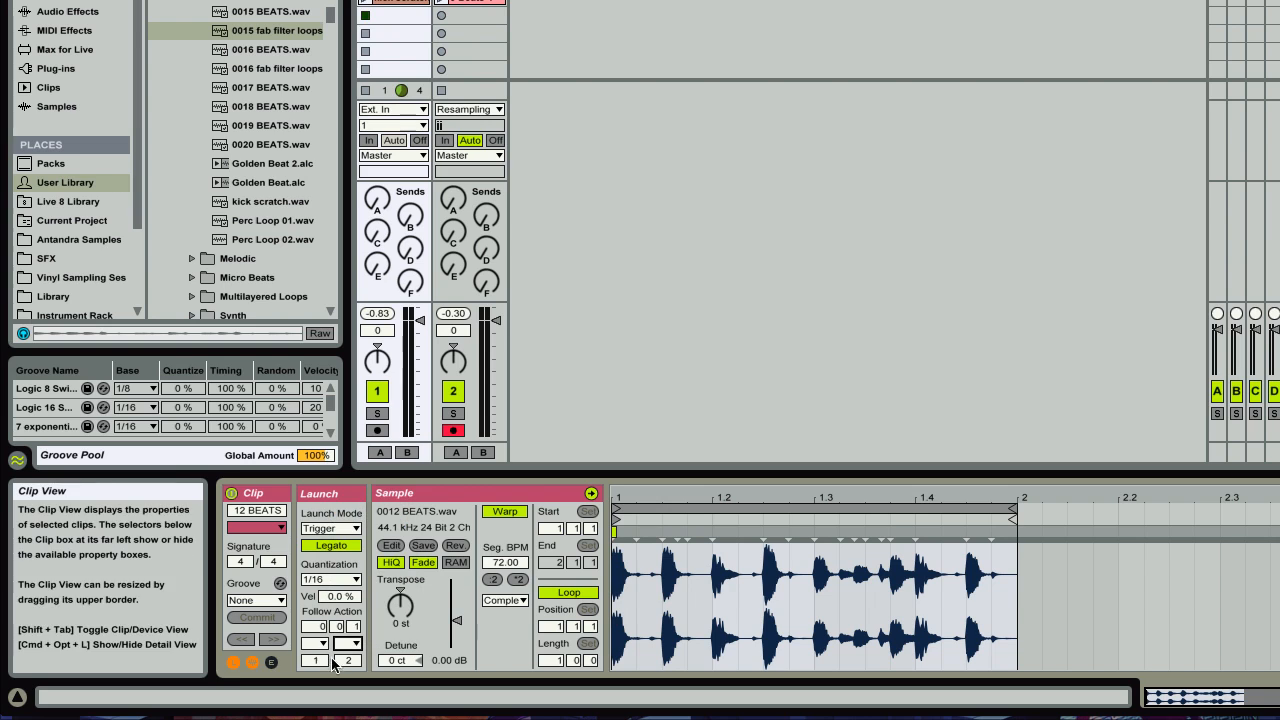
{"action": "left_click", "coordinate": [347, 662]}
{"action": "left_click", "coordinate": [353, 626]}
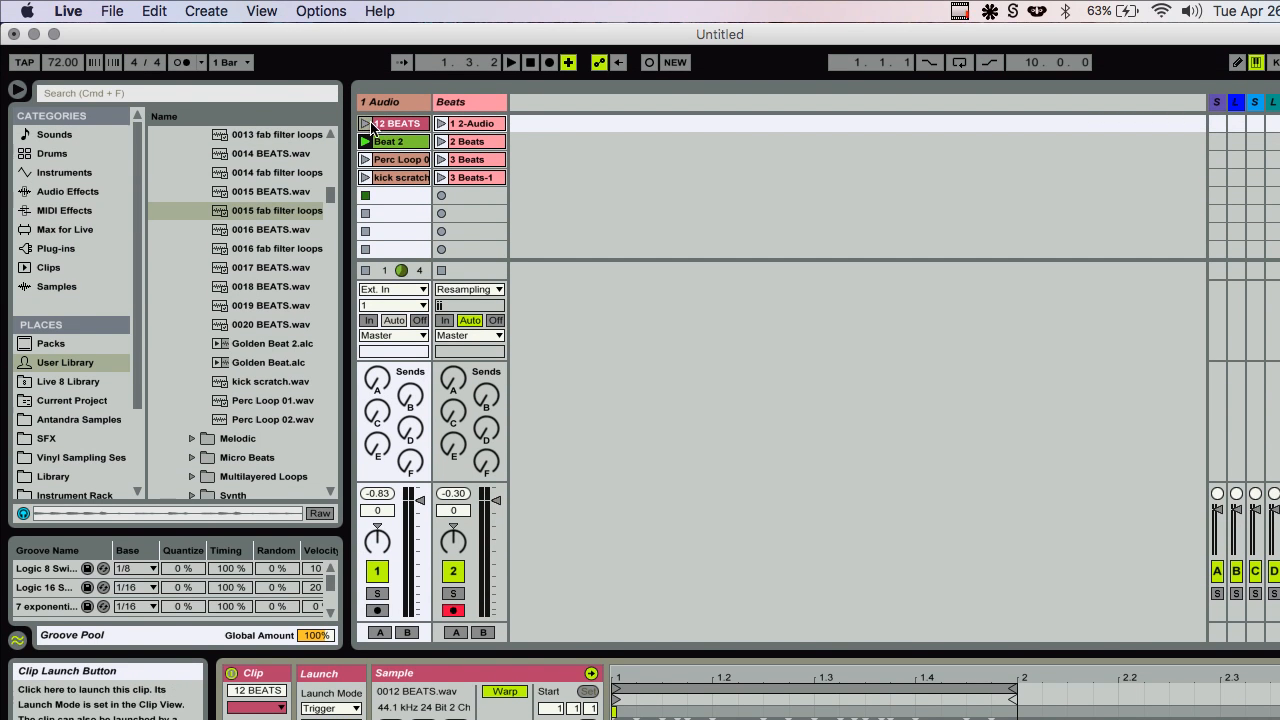
Step: Map computer keys 1, 2 and 3 to launch the Beat 2, Perc Loop 01 and kick scratch clips respectively
{"action": "left_click", "coordinate": [387, 143]}
{"action": "left_click", "coordinate": [393, 178], "text": "shift"}
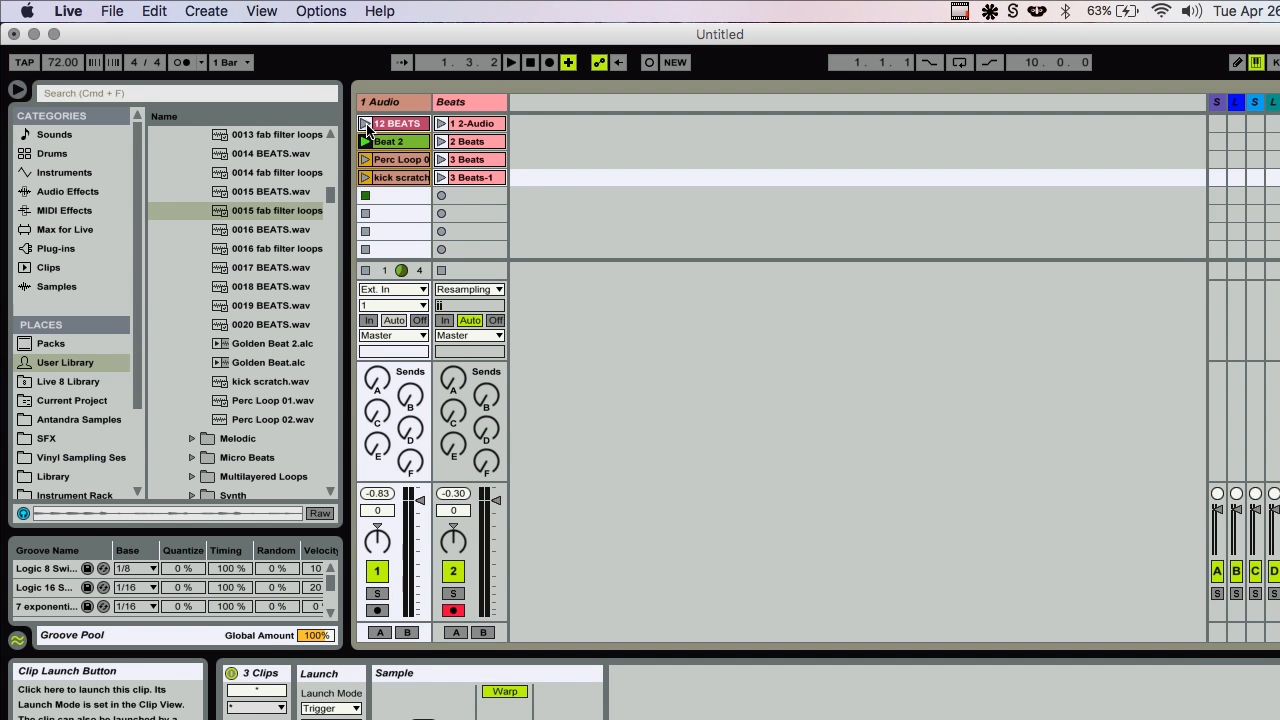
{"action": "key", "text": "super+k"}
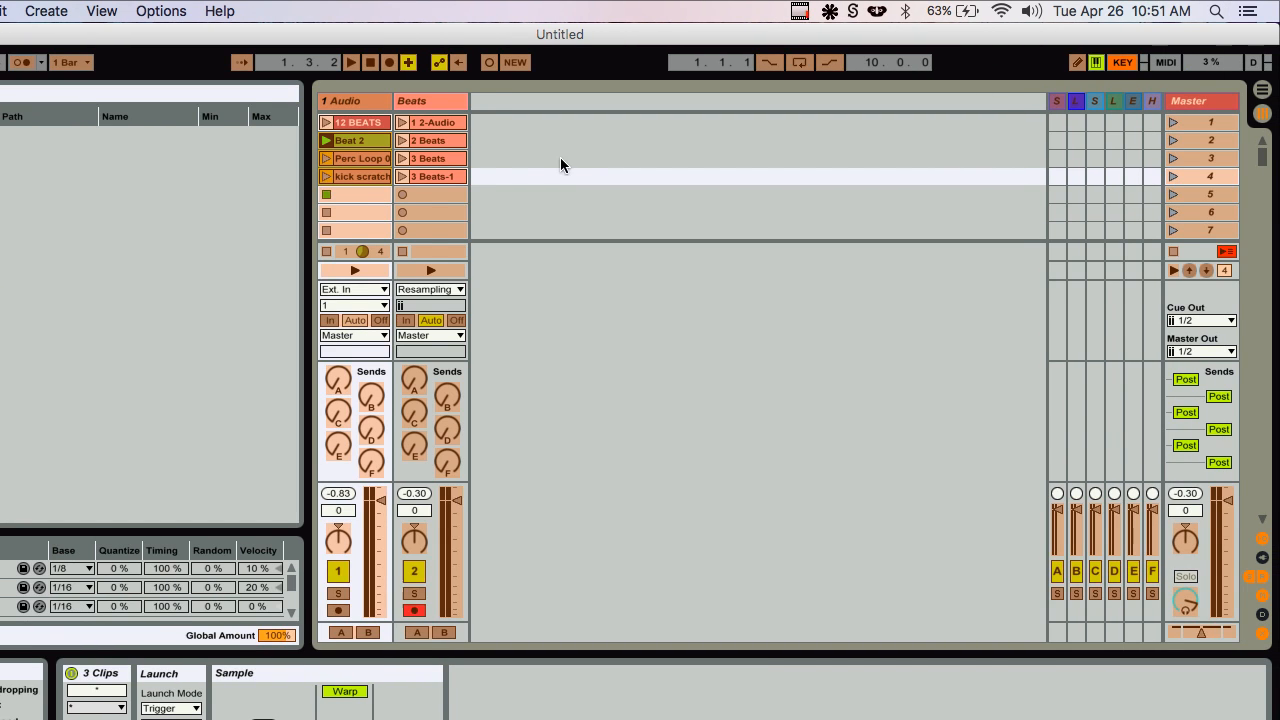
{"action": "left_click", "coordinate": [462, 140]}
{"action": "key", "text": "2"}
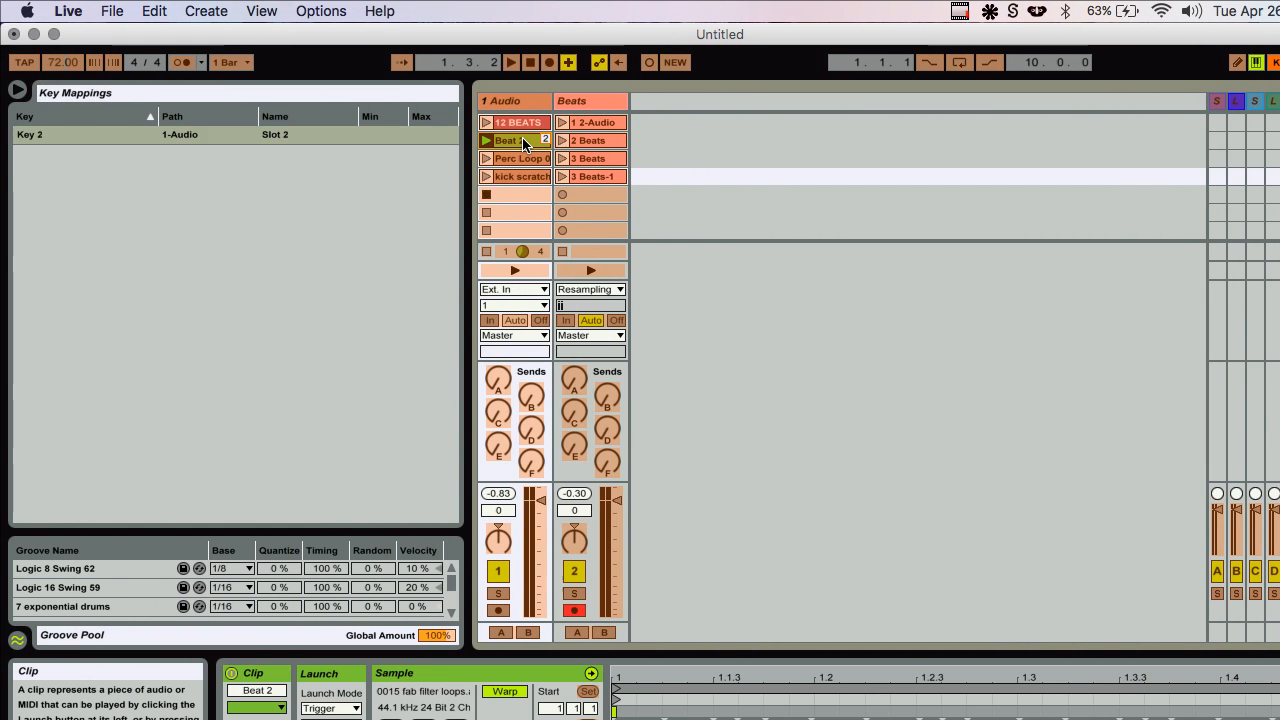
{"action": "key", "text": "1"}
{"action": "left_click", "coordinate": [528, 160]}
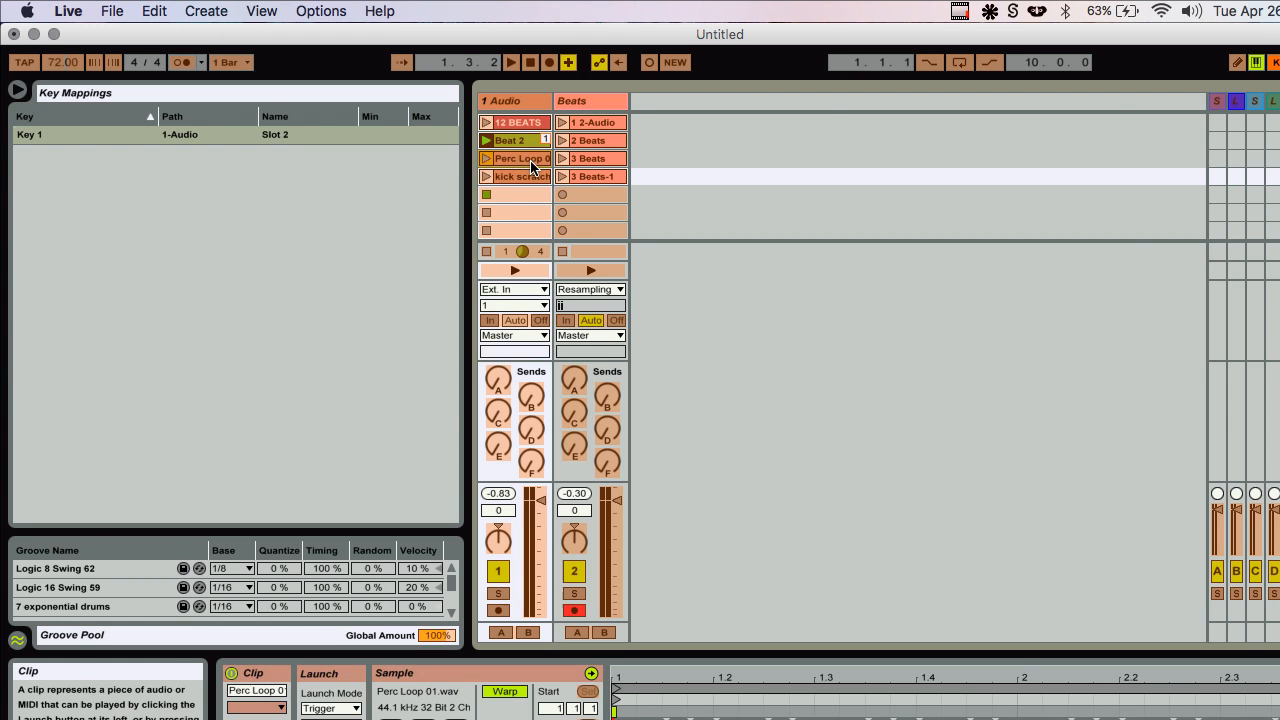
{"action": "key", "text": "2"}
{"action": "left_click", "coordinate": [530, 177]}
{"action": "key", "text": "3"}
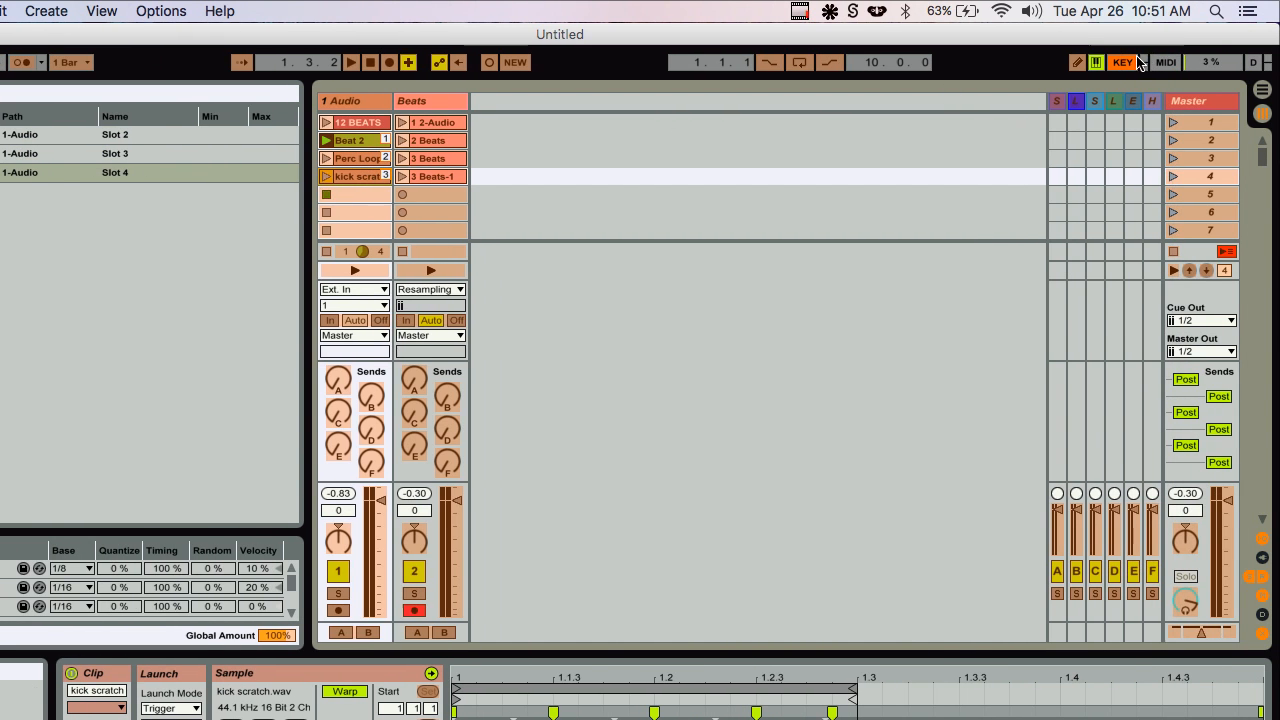
{"action": "key", "text": "super+k"}
{"action": "left_click", "coordinate": [216, 124]}
{"action": "left_click_drag", "start_coordinate": [217, 123], "coordinate": [317, 123]}
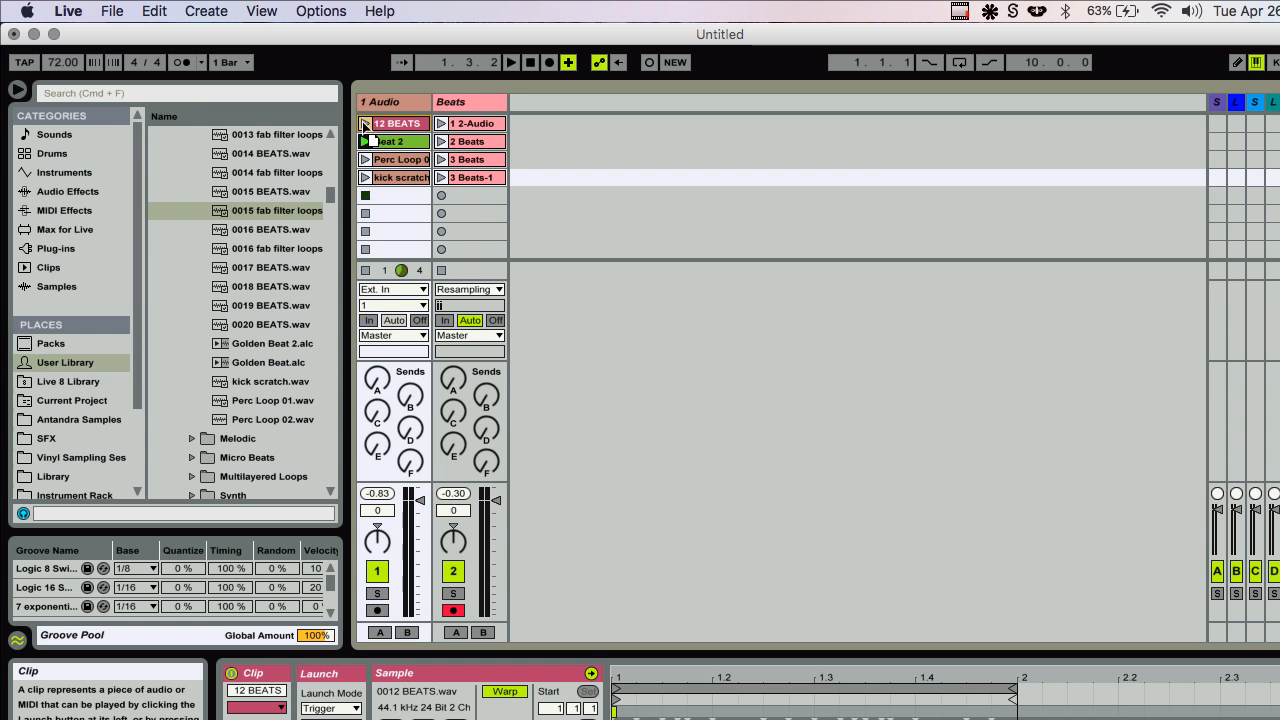
{"action": "left_click_drag", "start_coordinate": [478, 127], "coordinate": [478, 125]}
{"action": "key", "text": "super+z"}
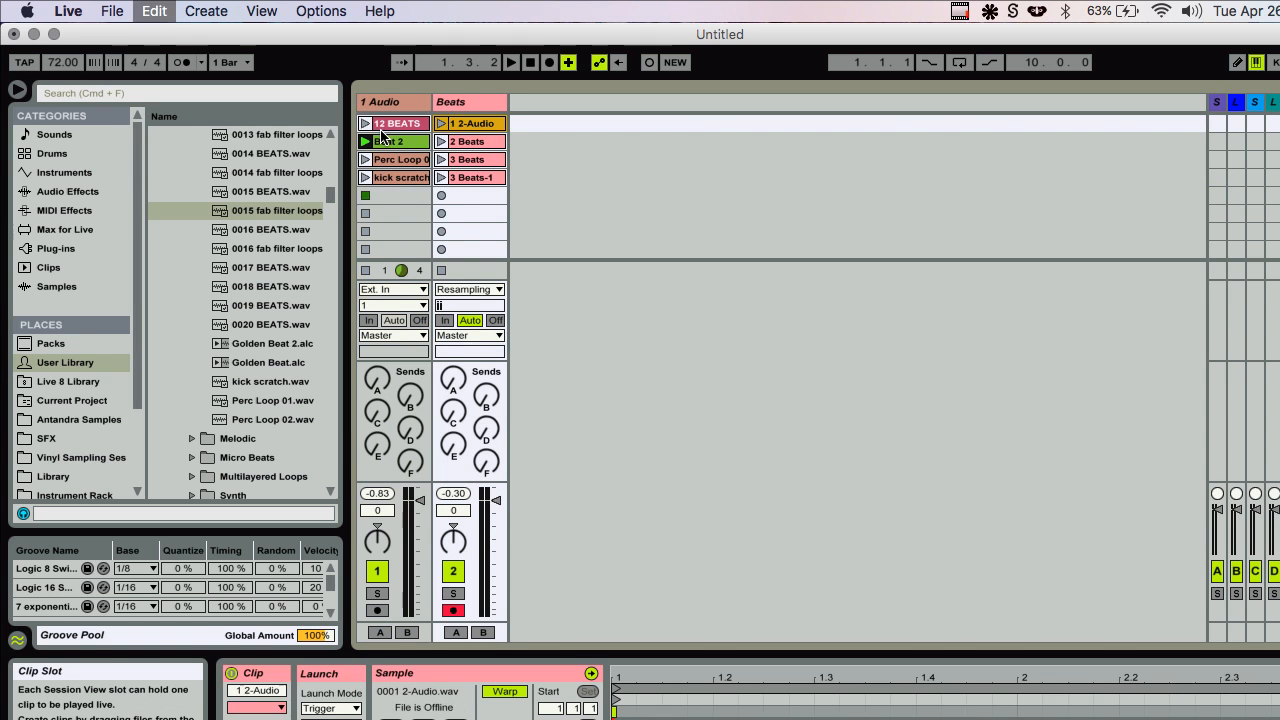
Step: Launch 12 BEATS, audition it with the key-mapped clips triggered in between, and stop playback
{"action": "left_click", "coordinate": [365, 123]}
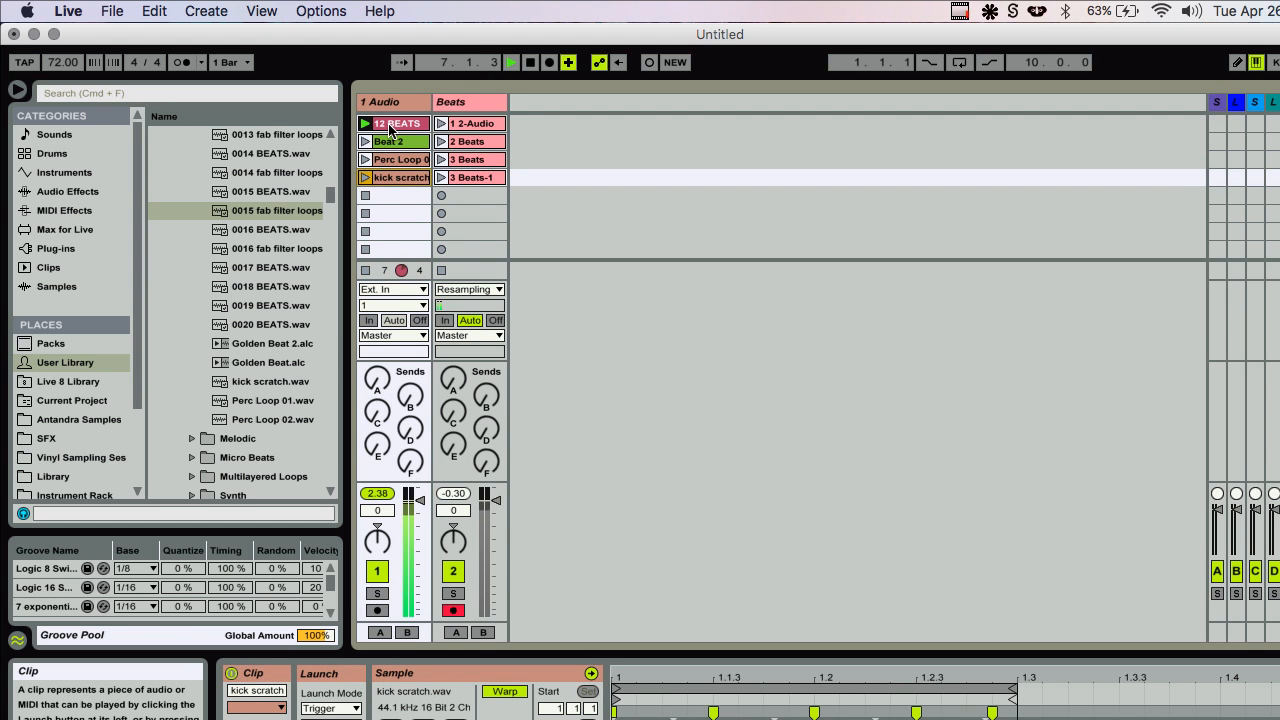
{"action": "key", "text": "space"}
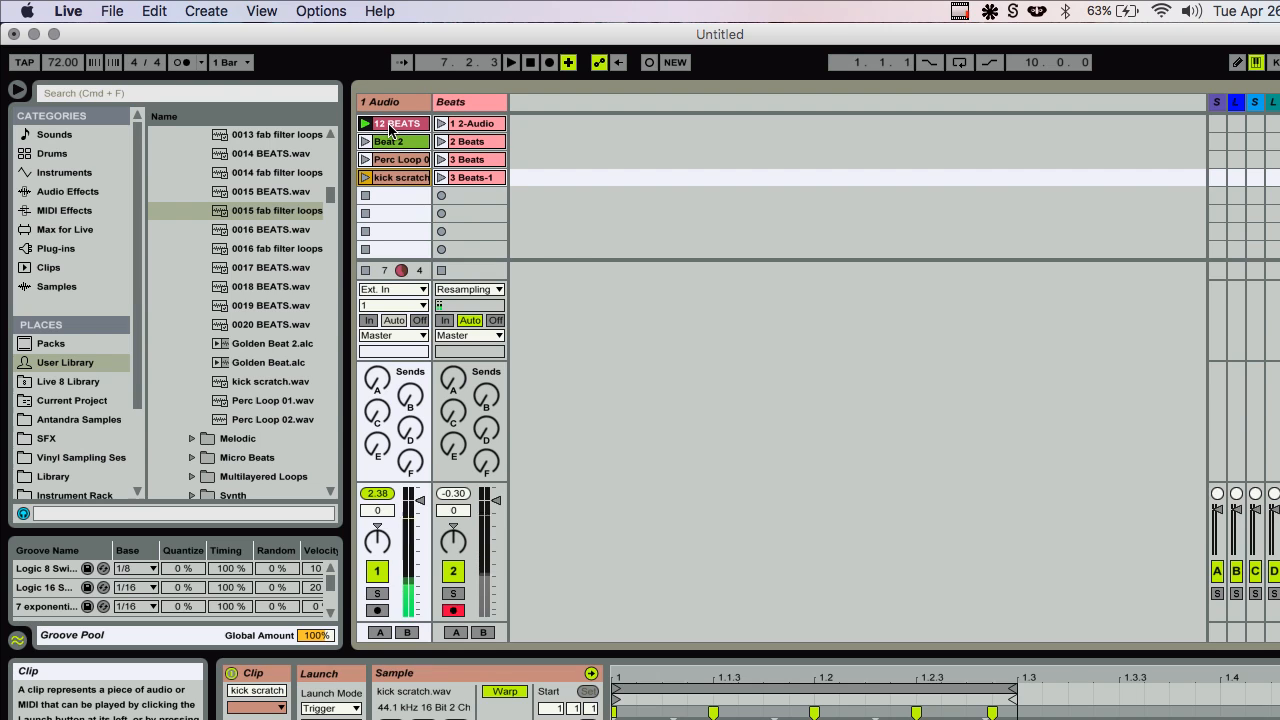